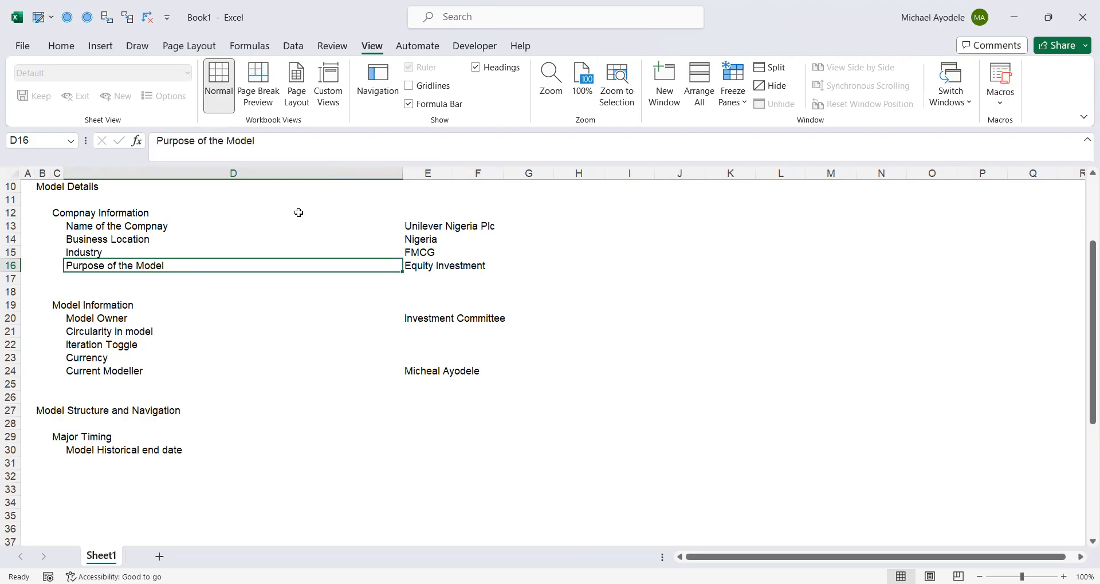
- Examine the Model Information rows from Model Owner down to Currency and their entries in column E
{"action": "left_click", "coordinate": [94, 307]}
{"action": "left_click", "coordinate": [93, 320]}
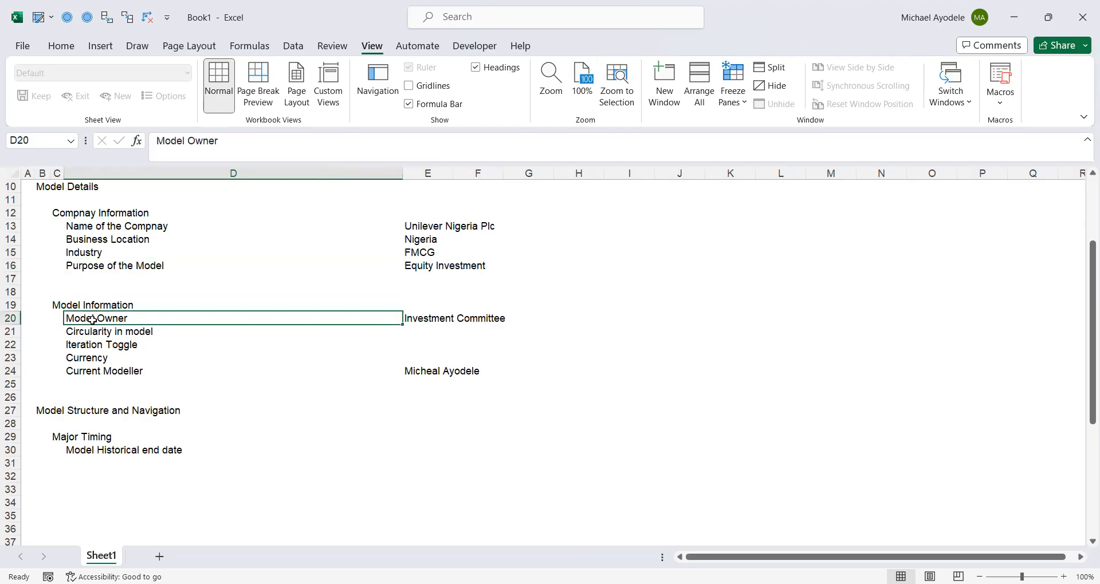
{"action": "left_click", "coordinate": [432, 319]}
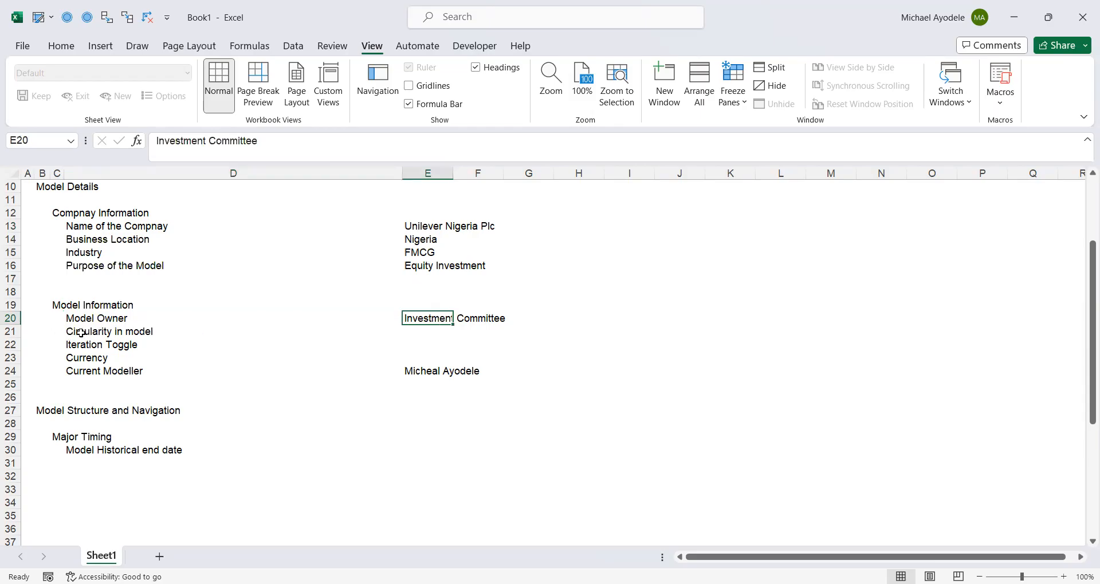
{"action": "left_click", "coordinate": [93, 333]}
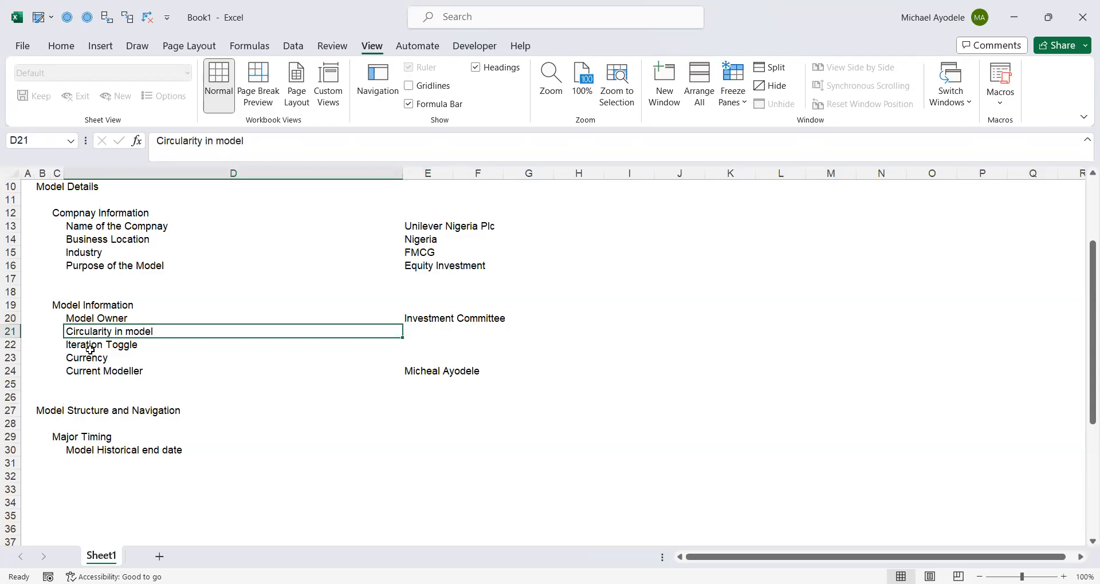
{"action": "left_click", "coordinate": [89, 347]}
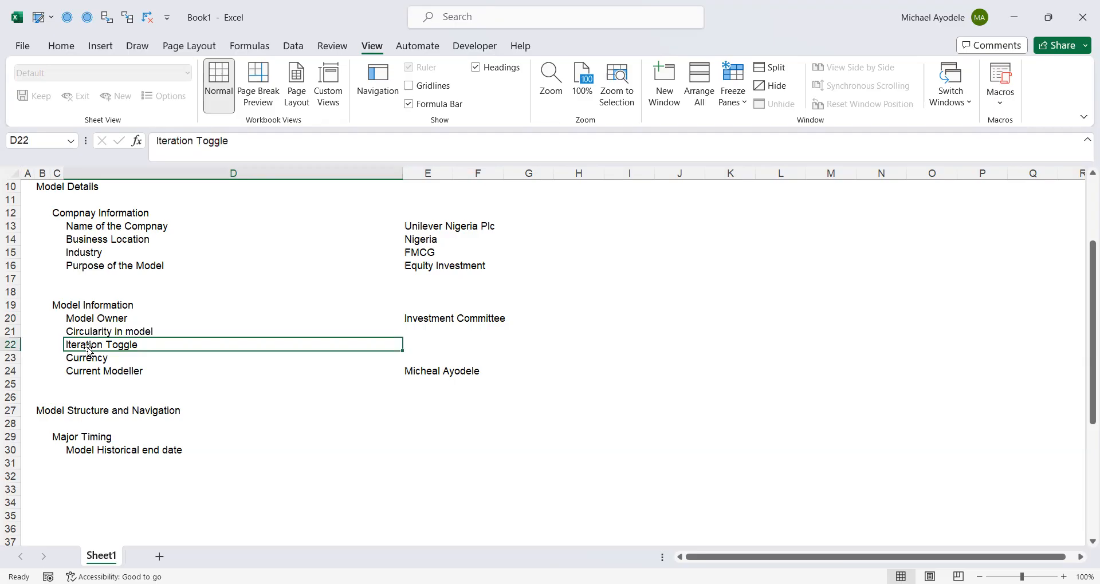
{"action": "left_click", "coordinate": [95, 360]}
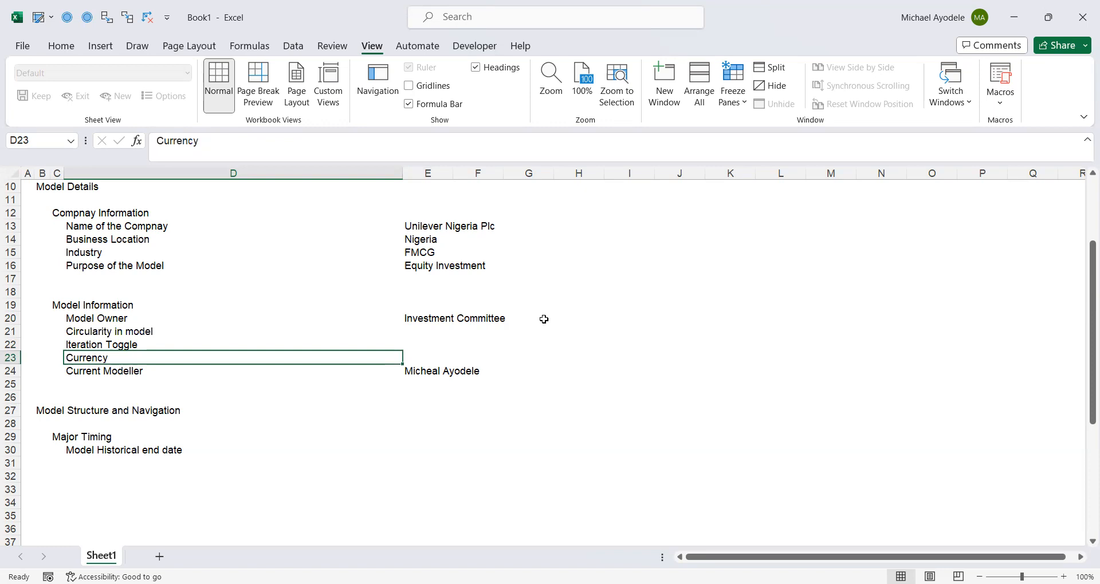
{"action": "left_click", "coordinate": [424, 349]}
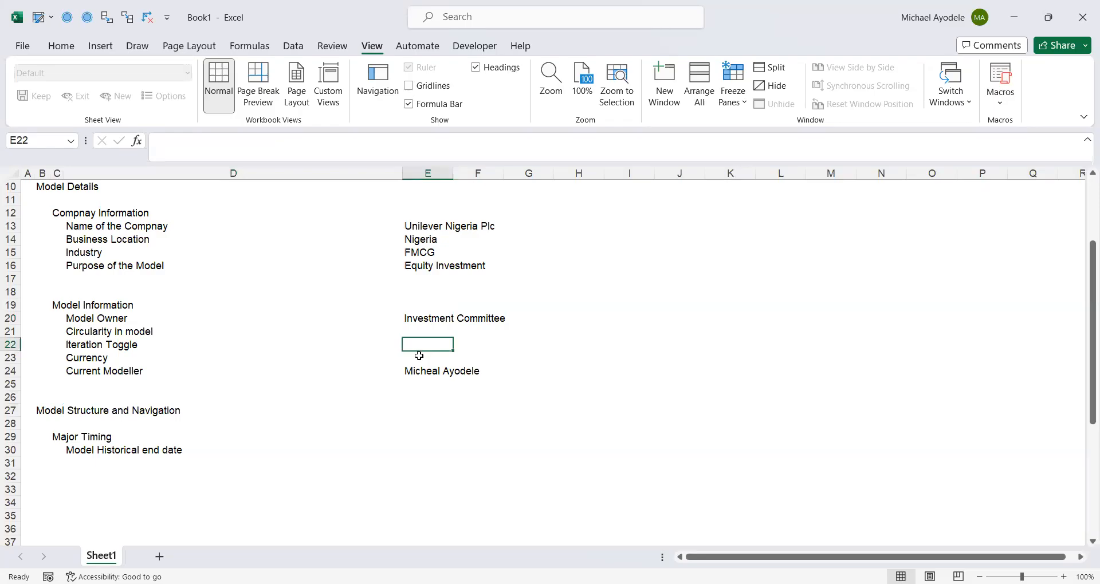
- Enter the naira symbol for Currency in E23 with the formula =UNICHAR(8358)
{"action": "left_click", "coordinate": [419, 356]}
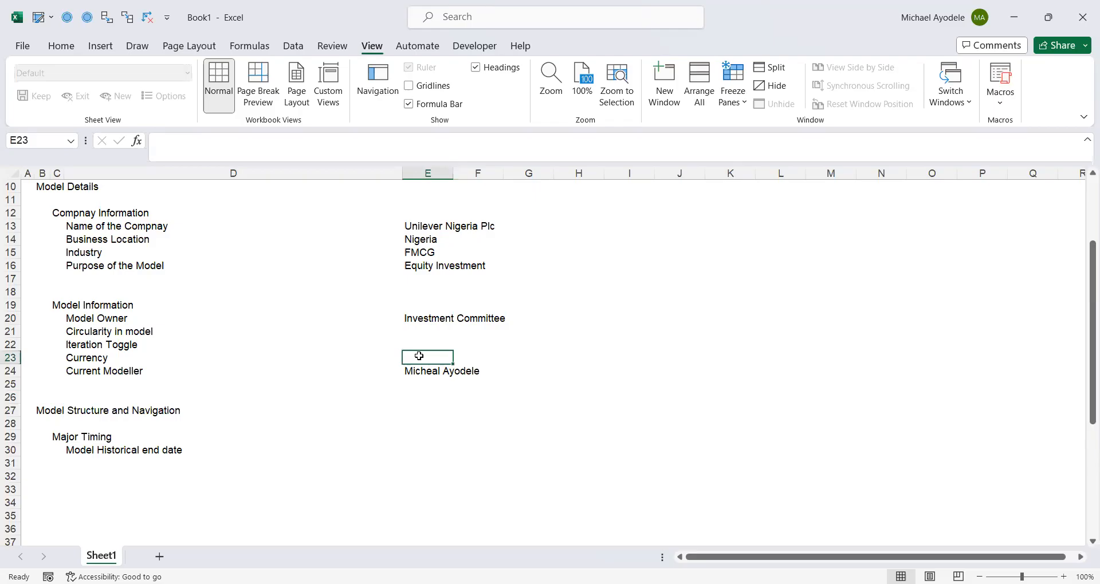
{"action": "type", "text": "="}
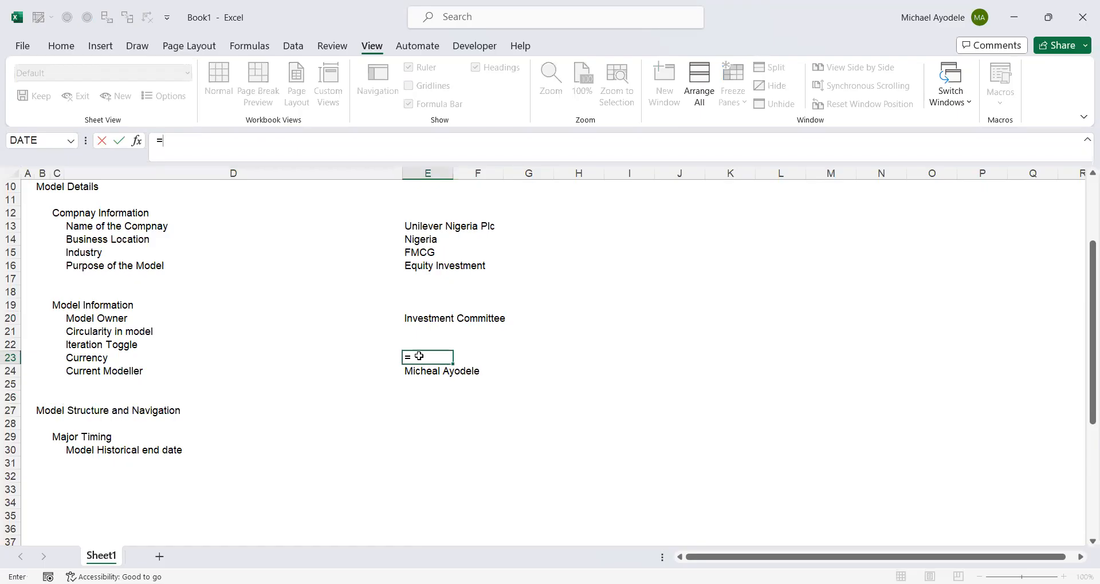
{"action": "key", "text": "BackSpace"}
{"action": "type", "text": "="}
{"action": "key", "text": "BackSpace"}
{"action": "type", "text": "=uni"}
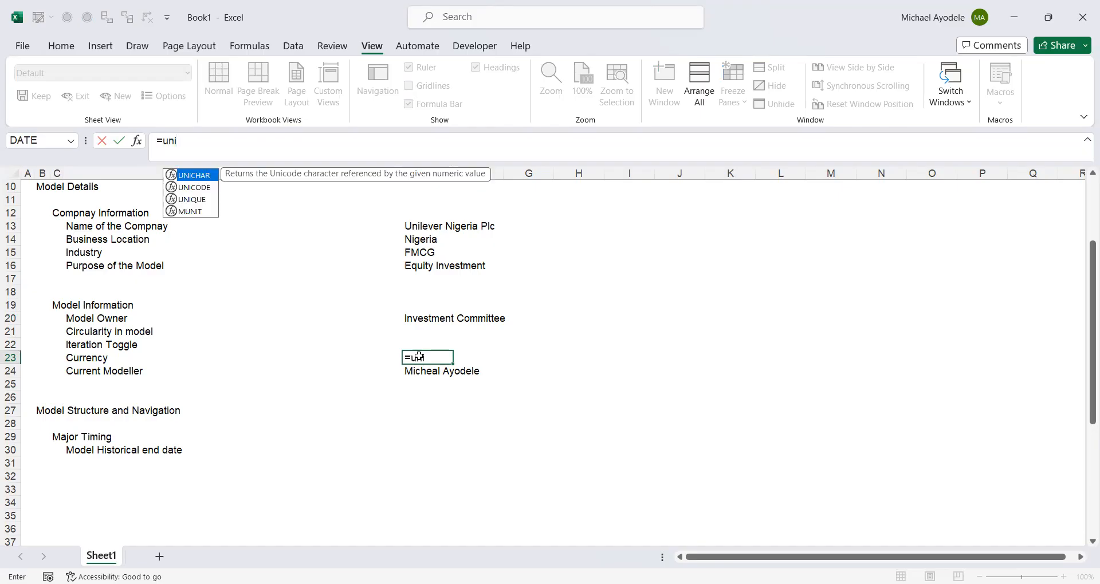
{"action": "type", "text": "ch"}
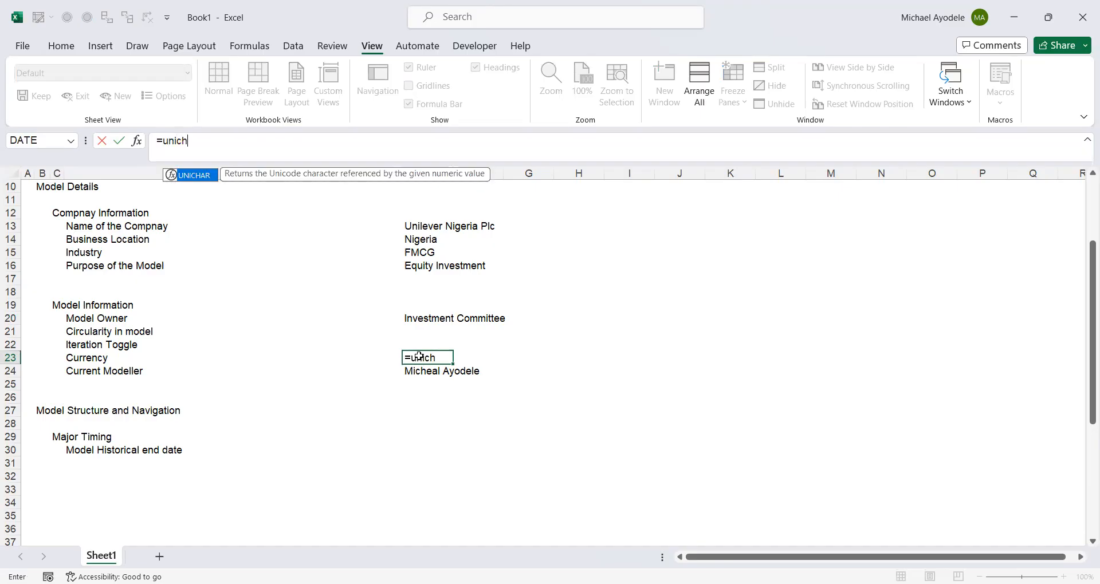
{"action": "key", "text": "Tab"}
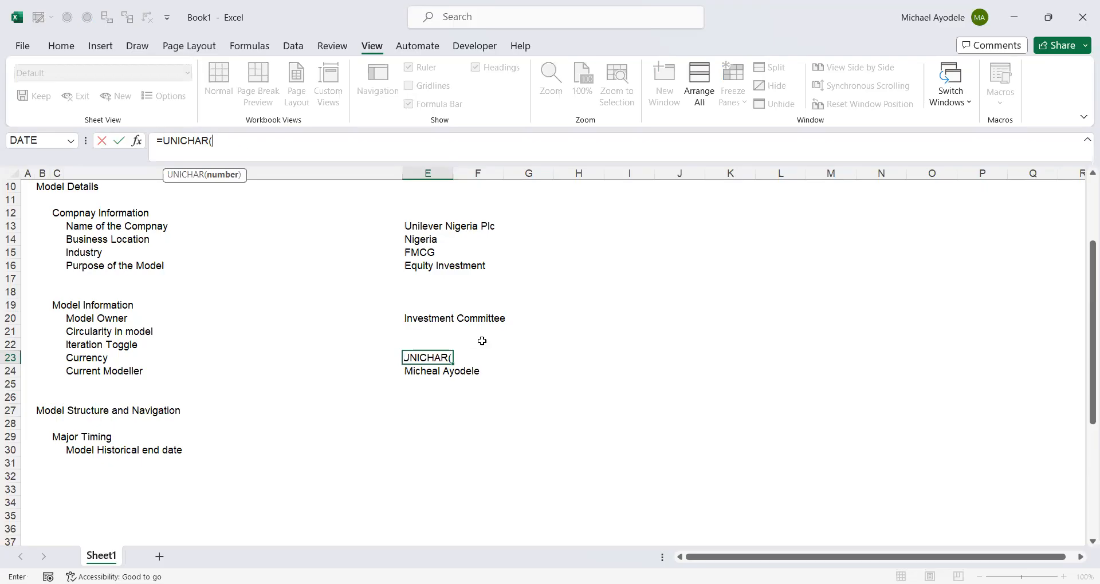
{"action": "type", "text": "8358)"}
{"action": "key", "text": "ctrl+Return"}
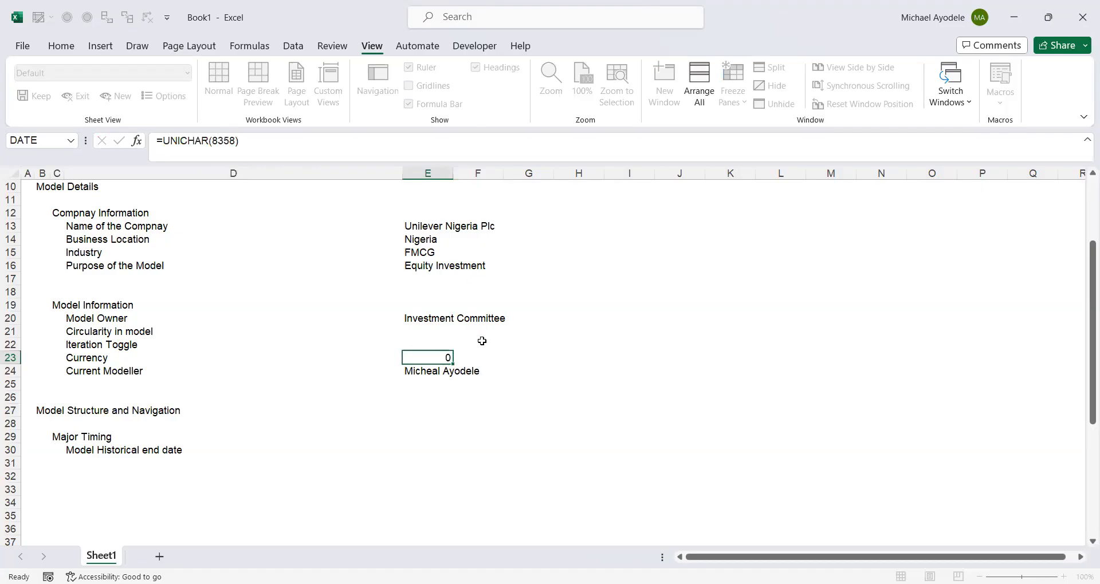
{"action": "left_click", "coordinate": [410, 388]}
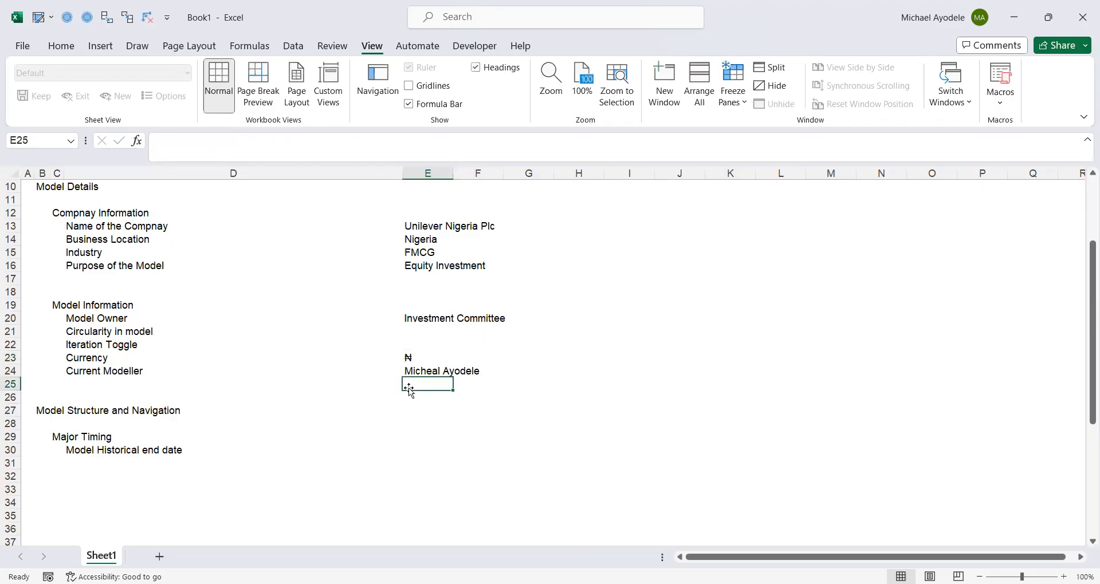
{"action": "left_click", "coordinate": [414, 356]}
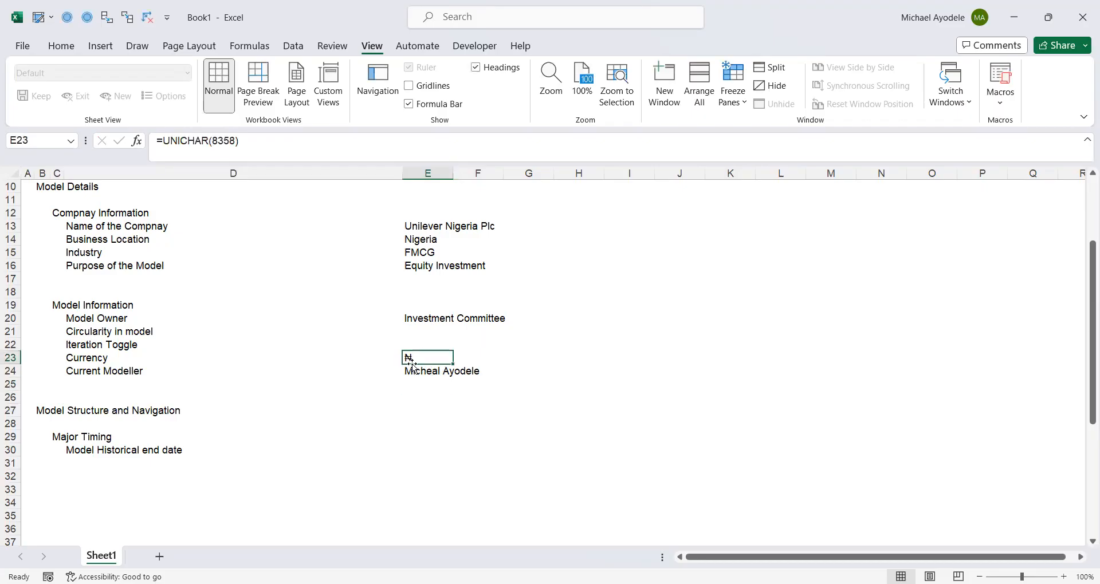
{"action": "left_click", "coordinate": [373, 358]}
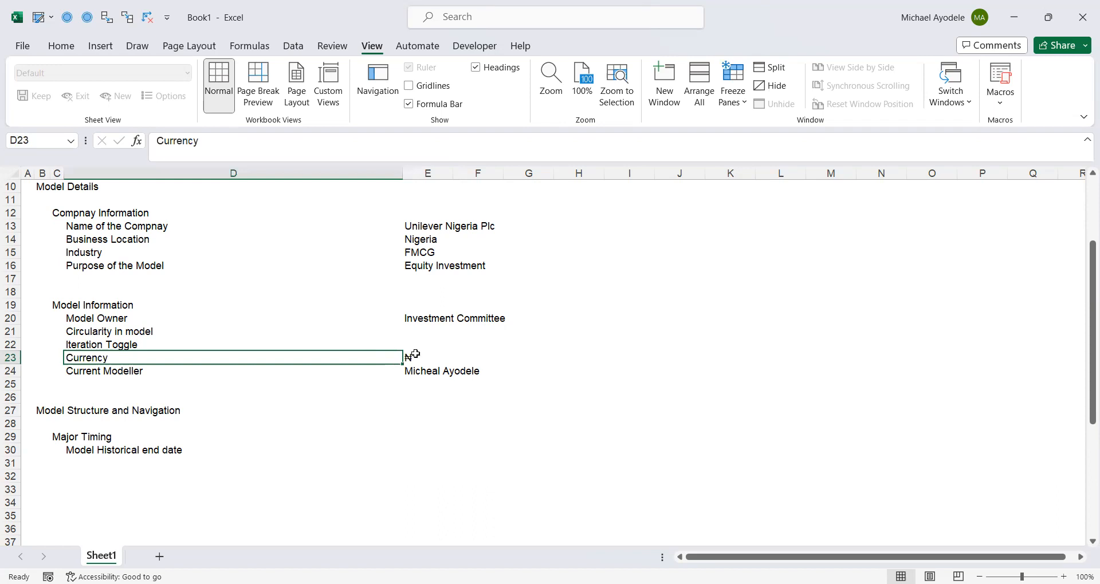
{"action": "left_click", "coordinate": [415, 353]}
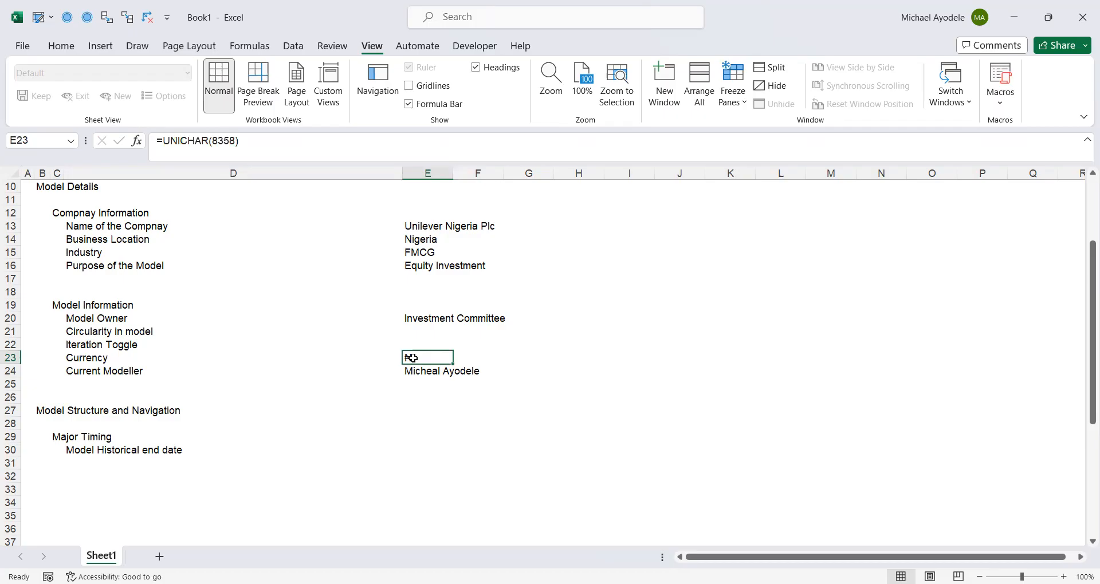
{"action": "left_click", "coordinate": [393, 382]}
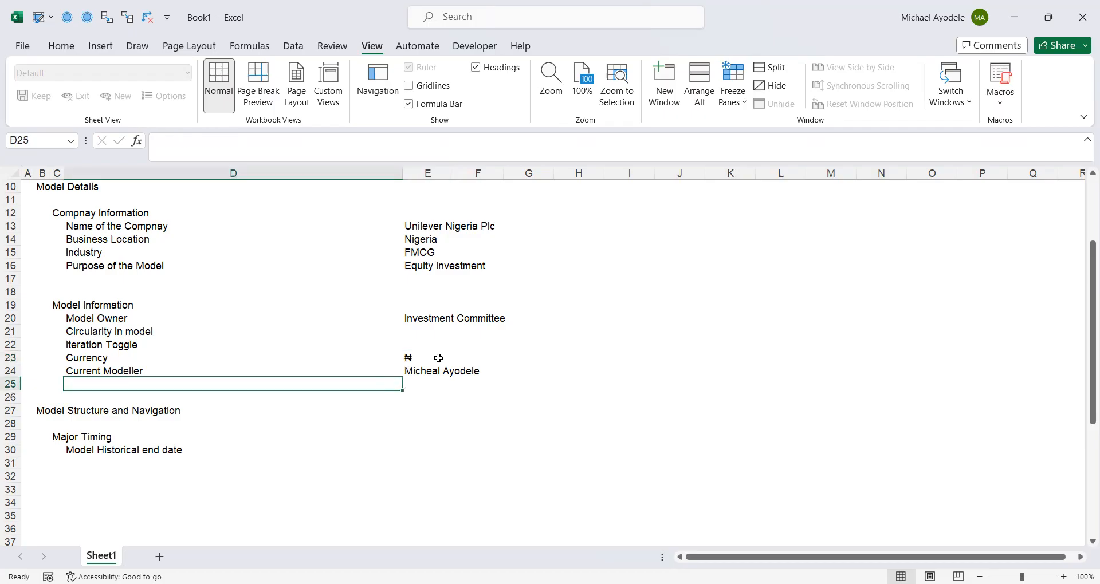
{"action": "left_click", "coordinate": [412, 355]}
{"action": "left_click", "coordinate": [408, 383]}
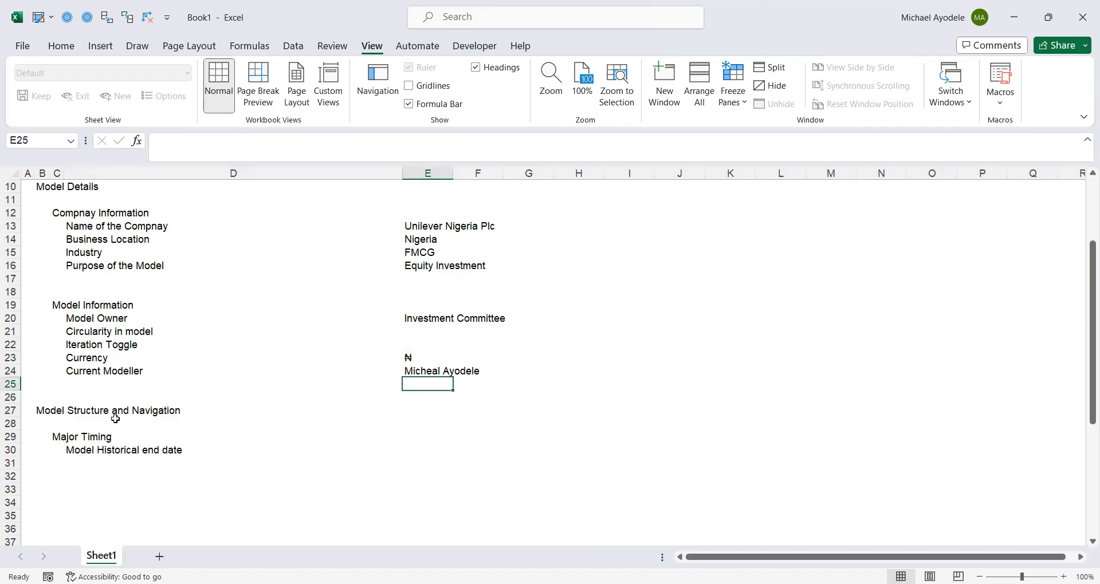
- Reword the label in D30 under Major Timing to "Model Historical latest end date"
{"action": "left_click", "coordinate": [60, 438]}
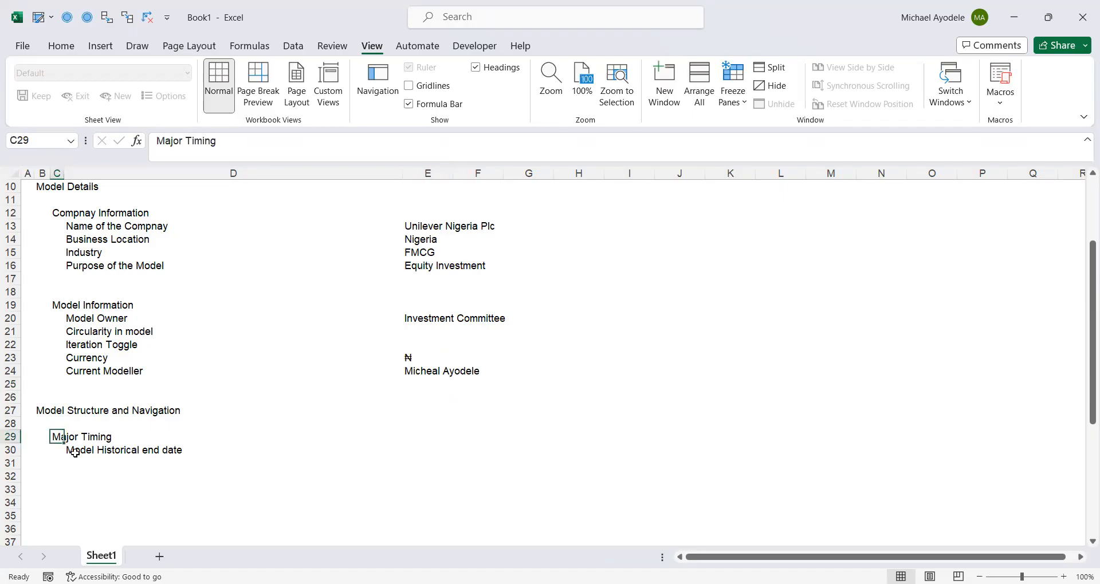
{"action": "left_click", "coordinate": [75, 452]}
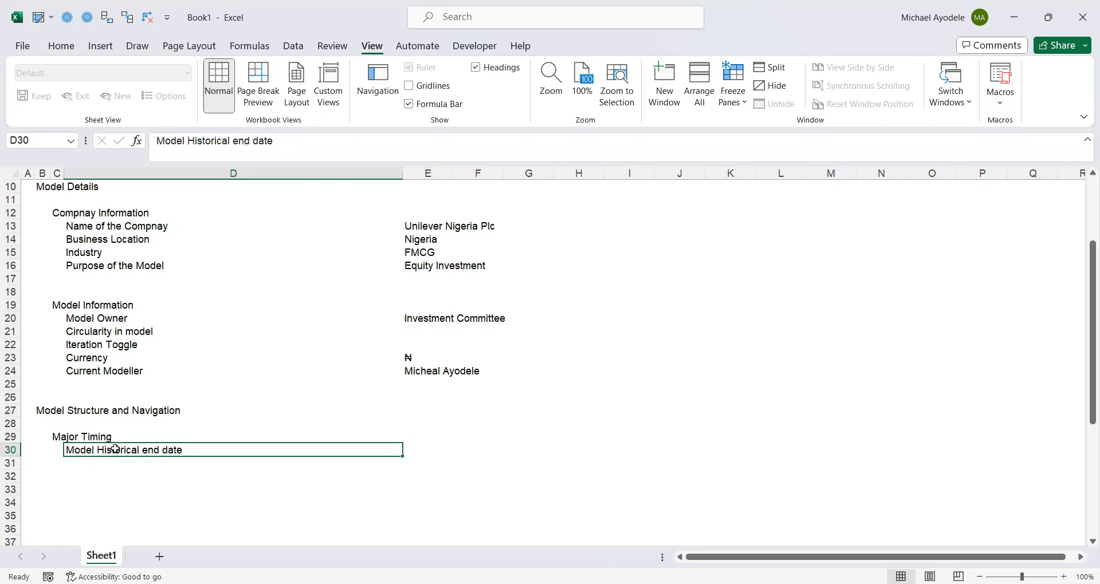
{"action": "left_click", "coordinate": [232, 141]}
{"action": "type", "text": "lates "}
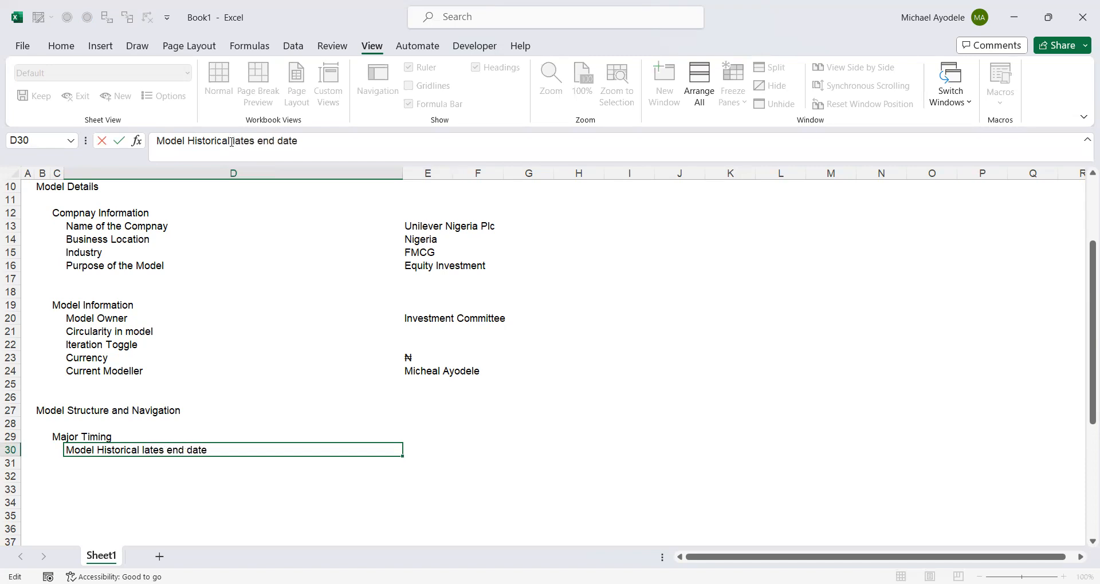
{"action": "type", "text": "t"}
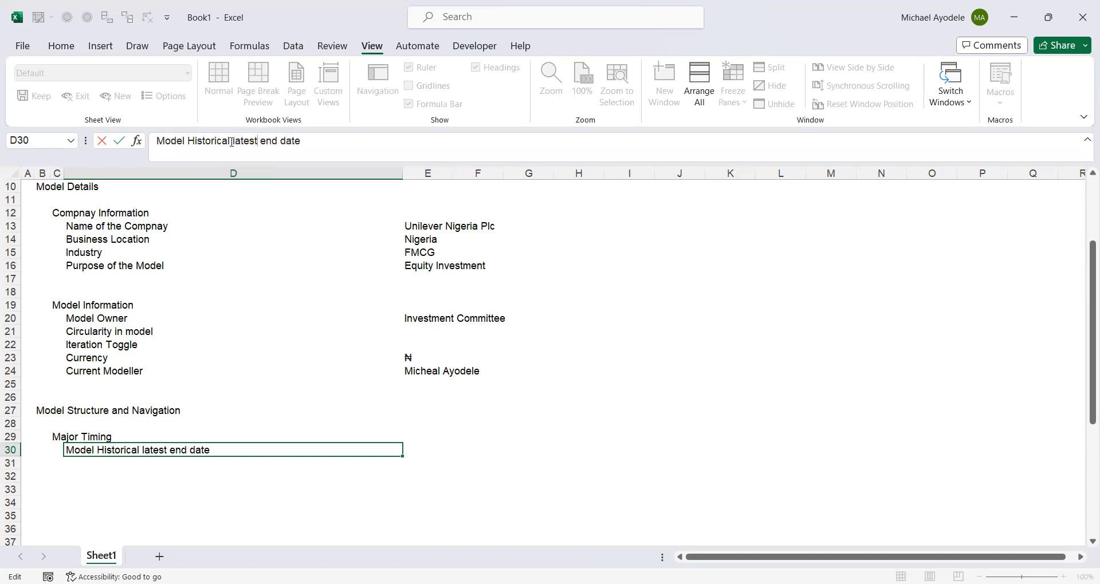
{"action": "key", "text": "ctrl+Return"}
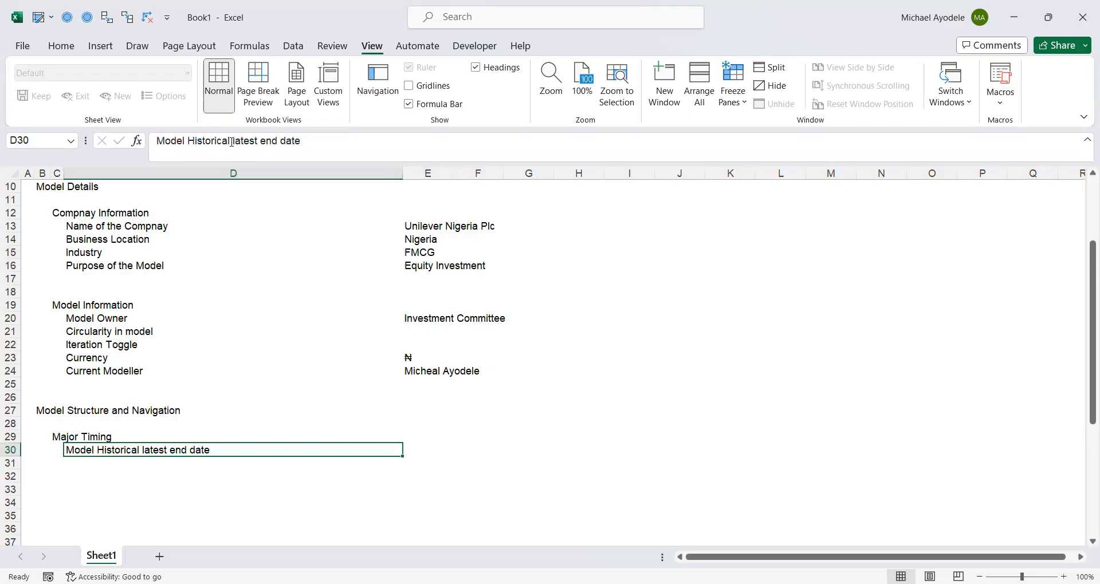
- Enter the date 31 Dec 2019 in E30 beside the historical latest end date label
{"action": "key", "text": "Down"}
{"action": "key", "text": "Up"}
{"action": "key", "text": "Right"}
{"action": "type", "text": "3"}
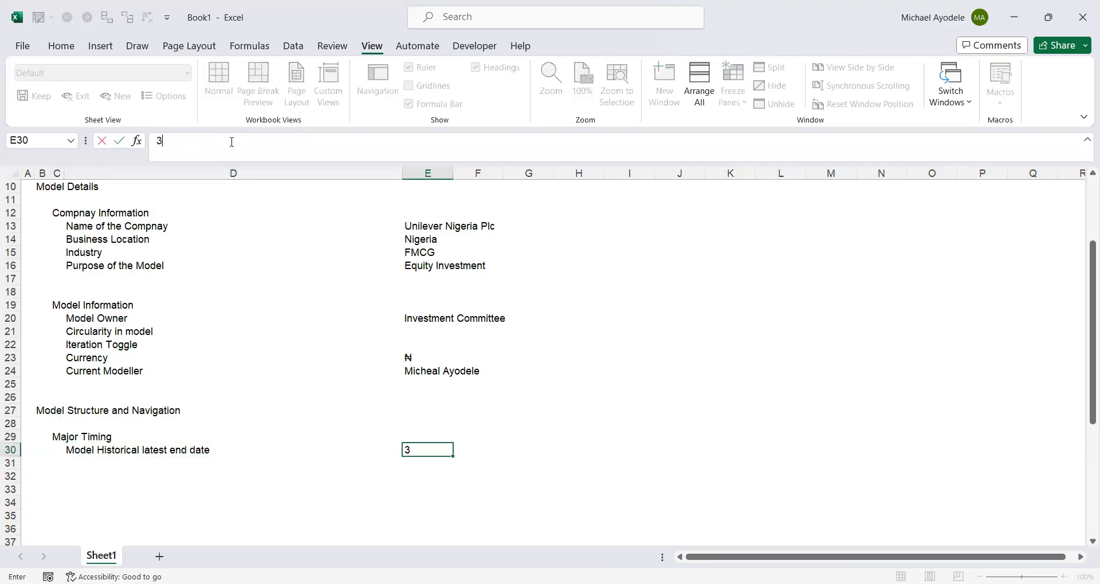
{"action": "type", "text": "1 dec 2019"}
{"action": "key", "text": "ctrl+Return"}
- Change the year of the historical latest end date in E30 to 2023
{"action": "left_click", "coordinate": [307, 447]}
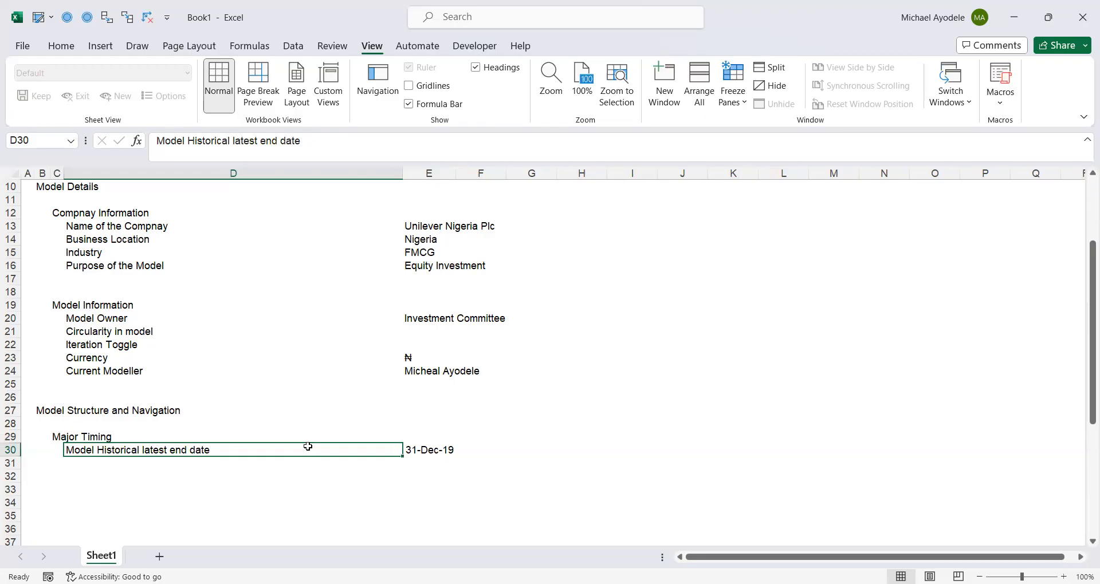
{"action": "left_click", "coordinate": [424, 452]}
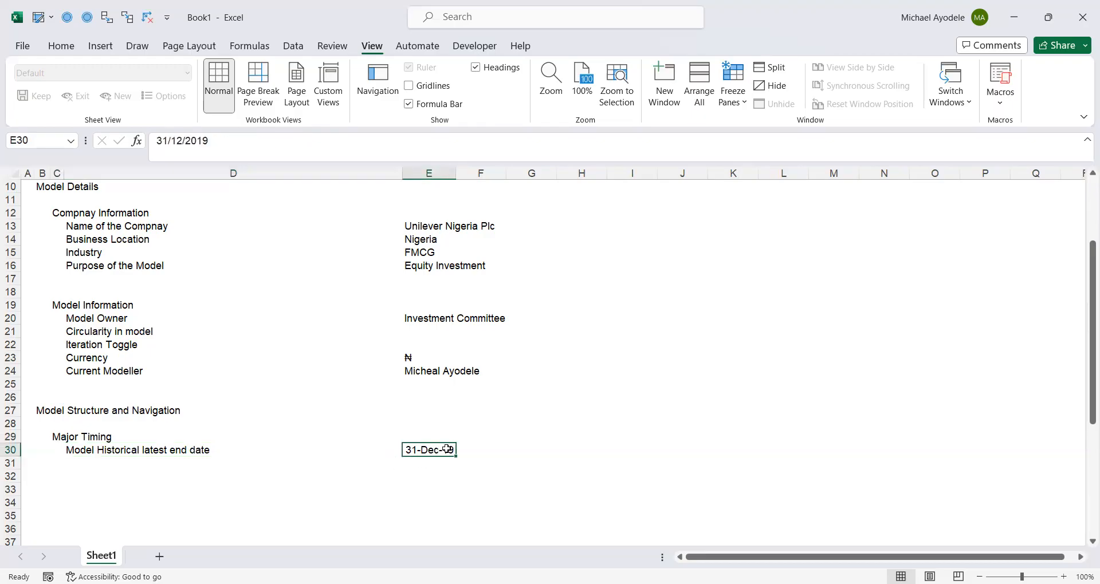
{"action": "left_click", "coordinate": [217, 139]}
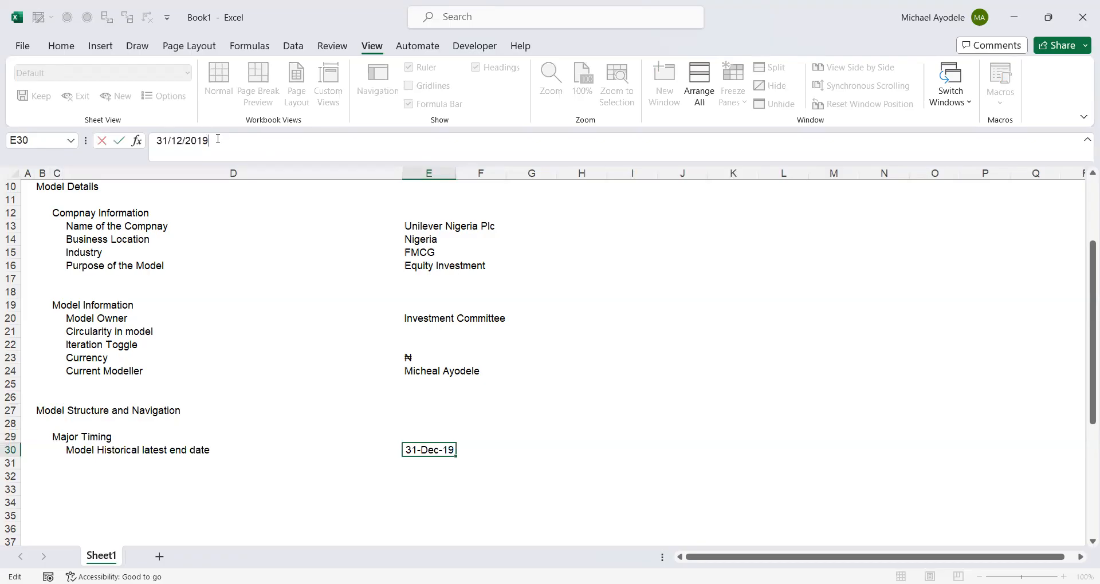
{"action": "key", "text": "BackSpace"}
{"action": "type", "text": "23"}
{"action": "key", "text": "ctrl+Return"}
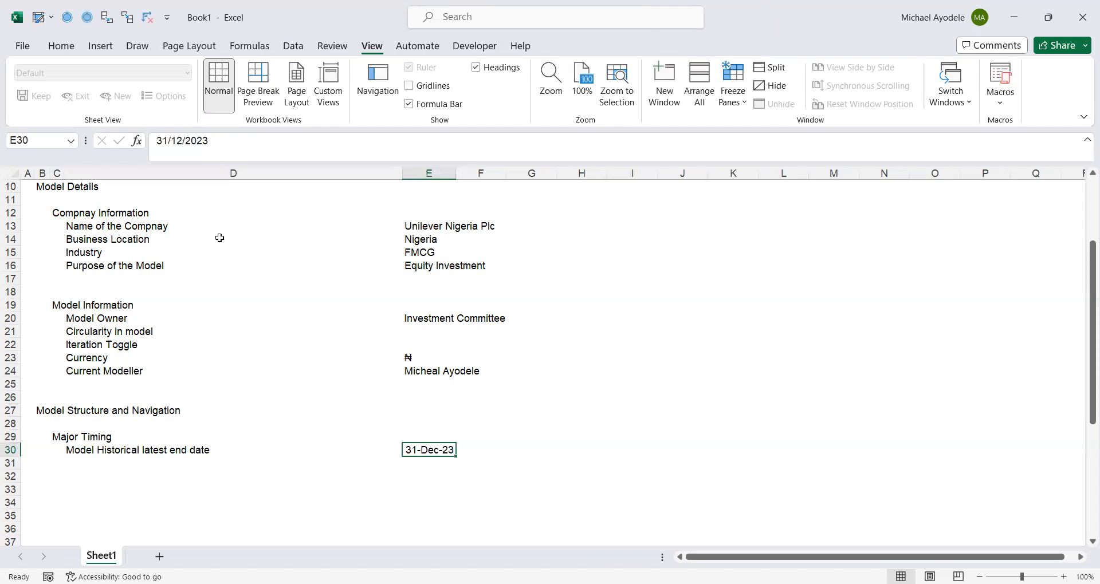
{"action": "left_click", "coordinate": [218, 460]}
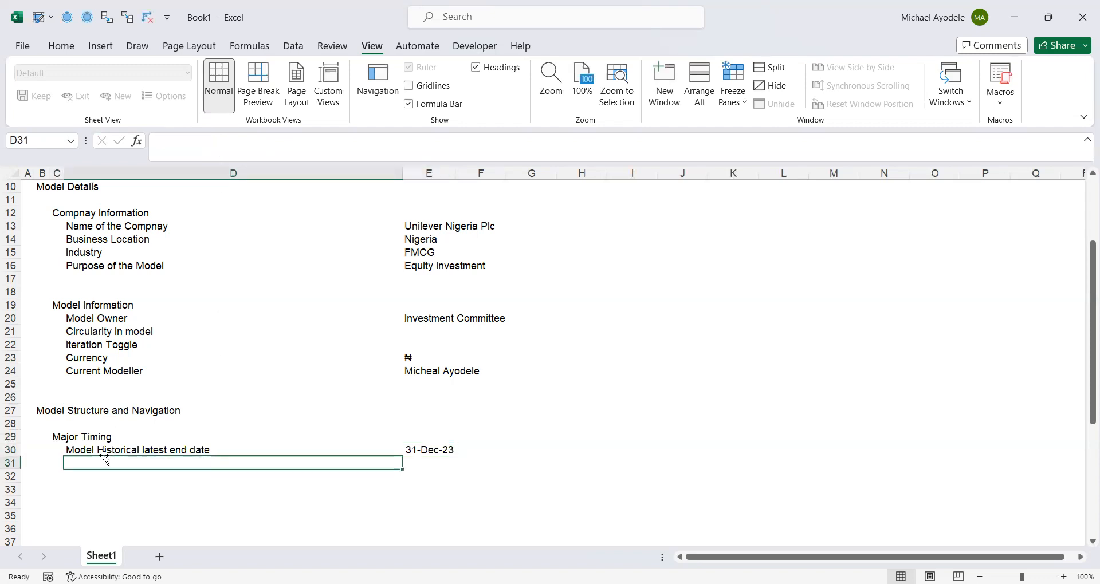
{"action": "left_click", "coordinate": [86, 449]}
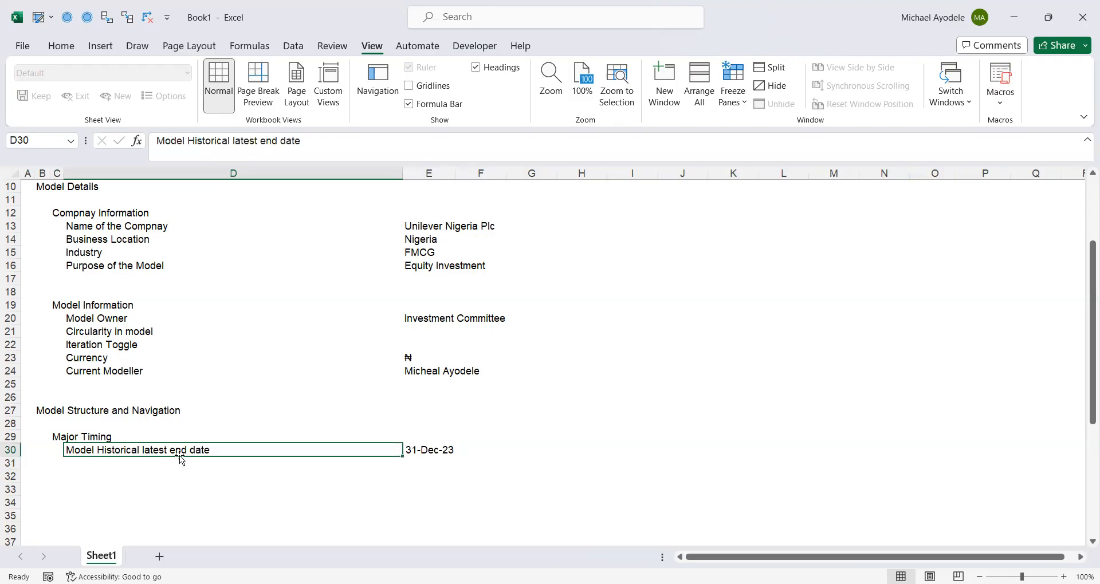
{"action": "left_click", "coordinate": [419, 450]}
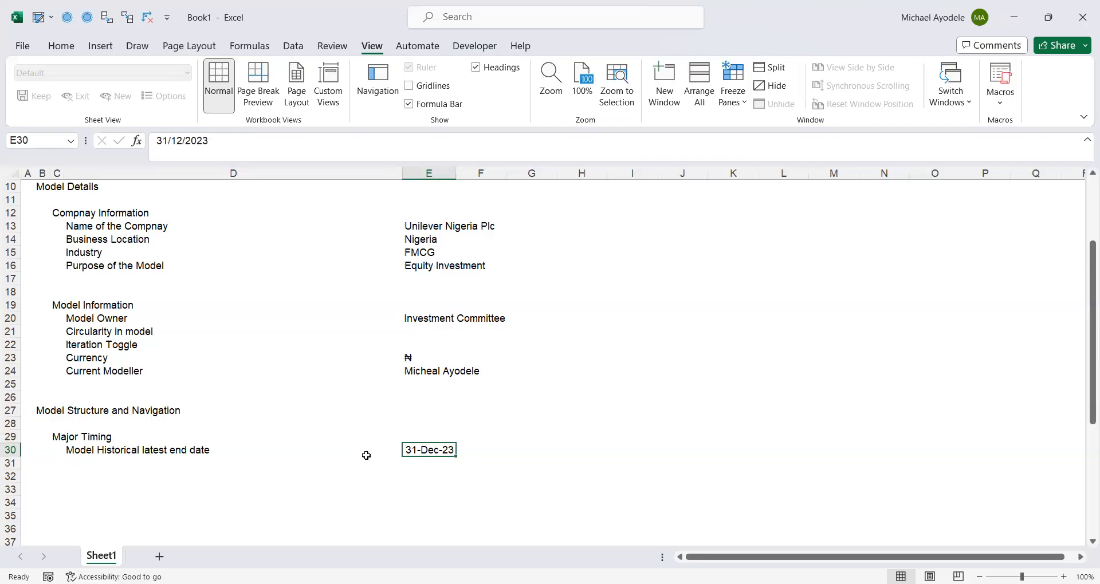
- Add the label "Model forecast period" in D31 under Major Timing and enter 5 beside it in E31
{"action": "left_click", "coordinate": [73, 461]}
{"action": "type", "text": "MO"}
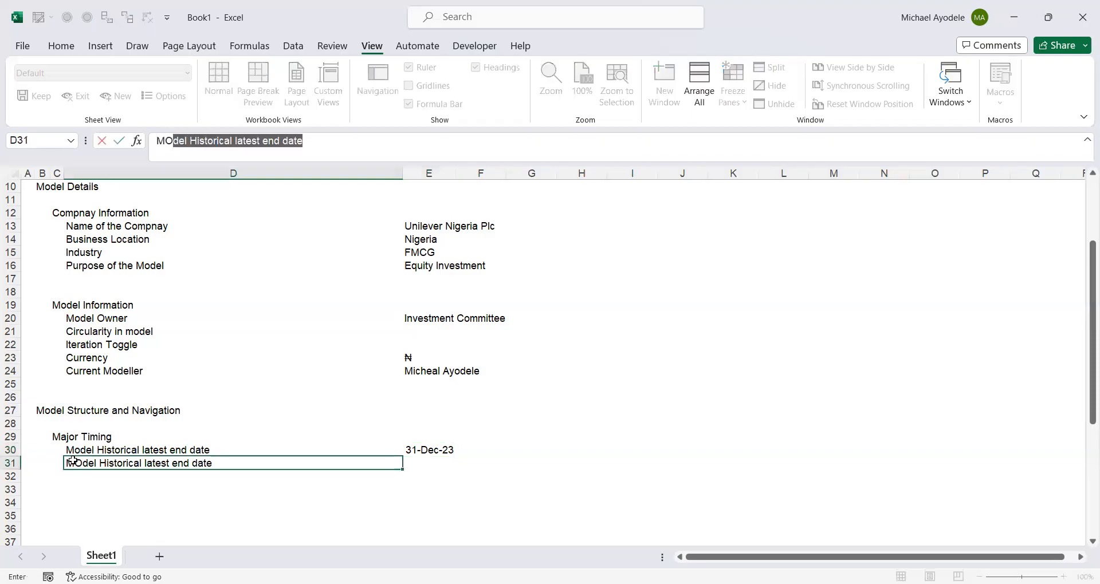
{"action": "key", "text": "BackSpace"}
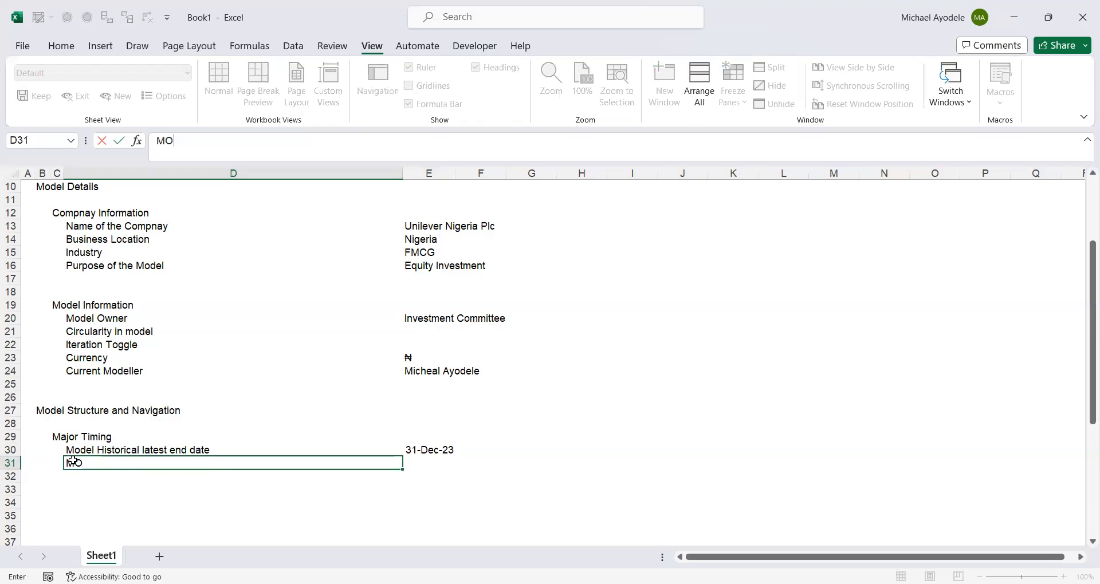
{"action": "key", "text": "BackSpace"}
{"action": "type", "text": "oe"}
{"action": "key", "text": "BackSpace"}
{"action": "type", "text": "del "}
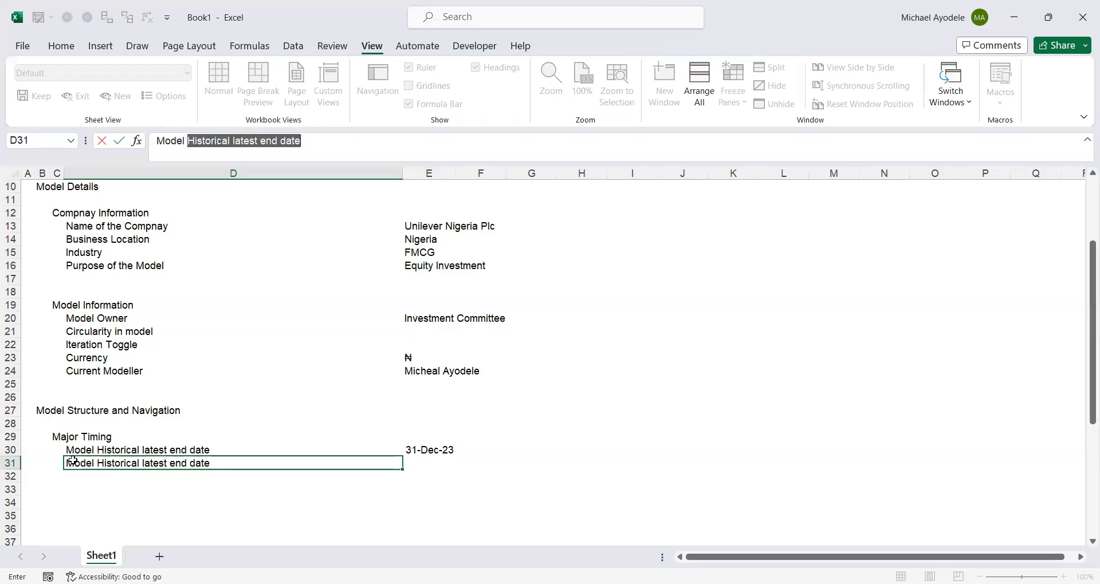
{"action": "type", "text": "fo"}
{"action": "type", "text": "re"}
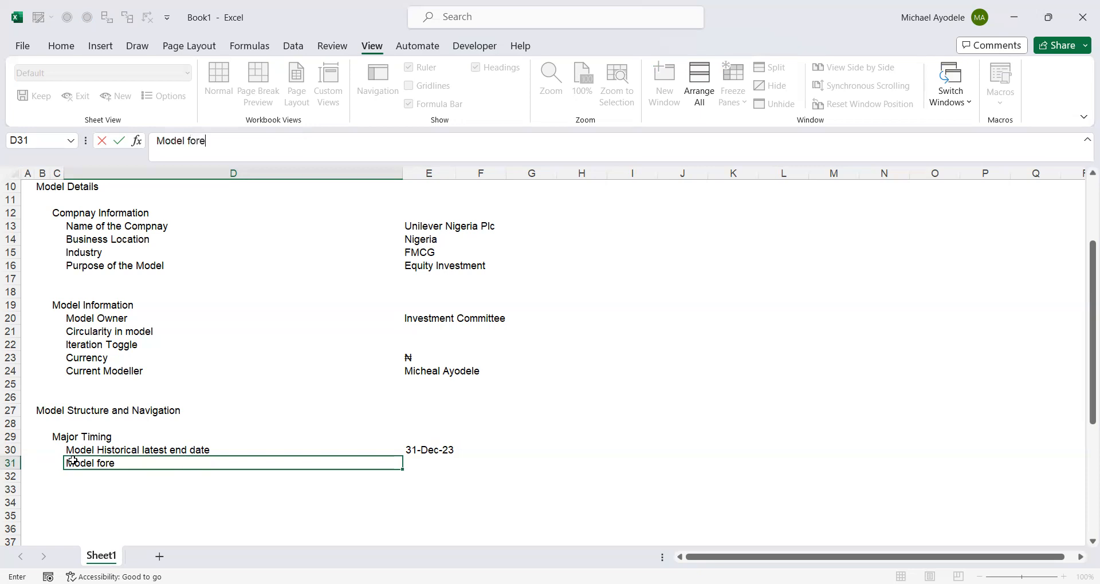
{"action": "type", "text": "cast period"}
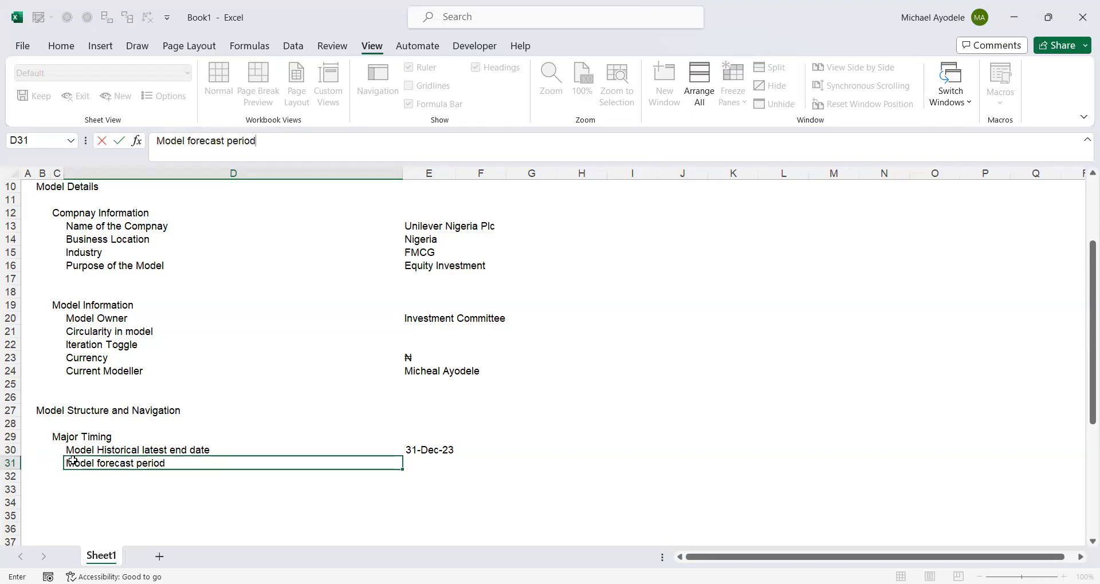
{"action": "key", "text": "Tab"}
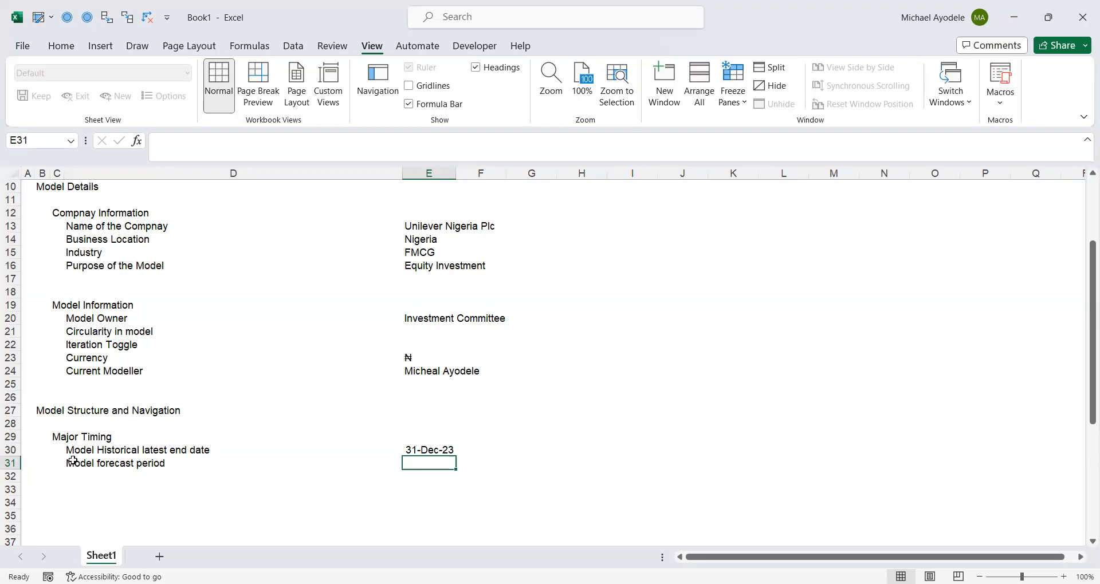
{"action": "type", "text": "5"}
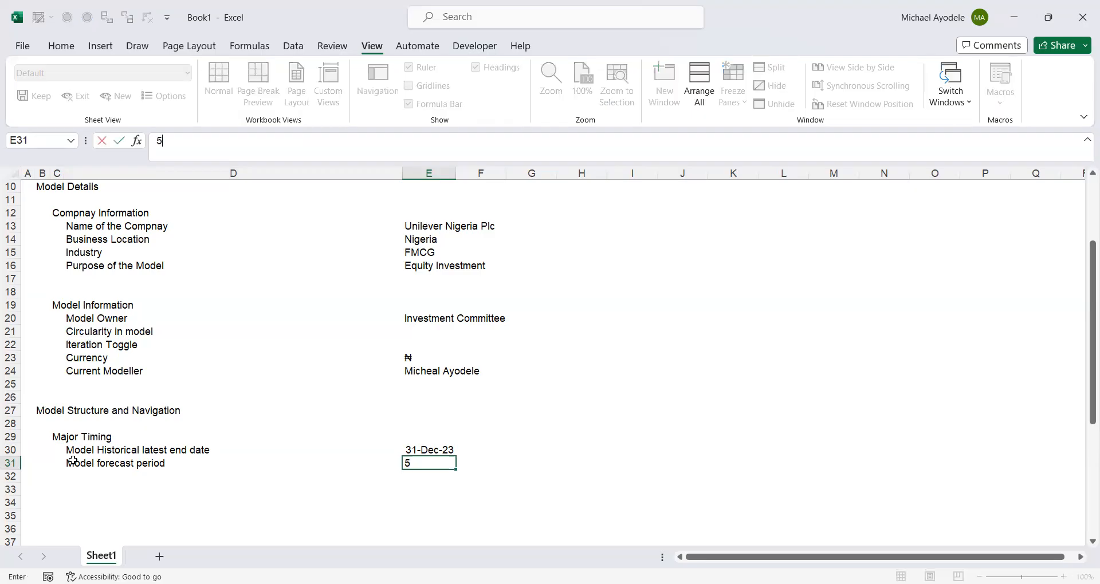
{"action": "key", "text": "ctrl+Return"}
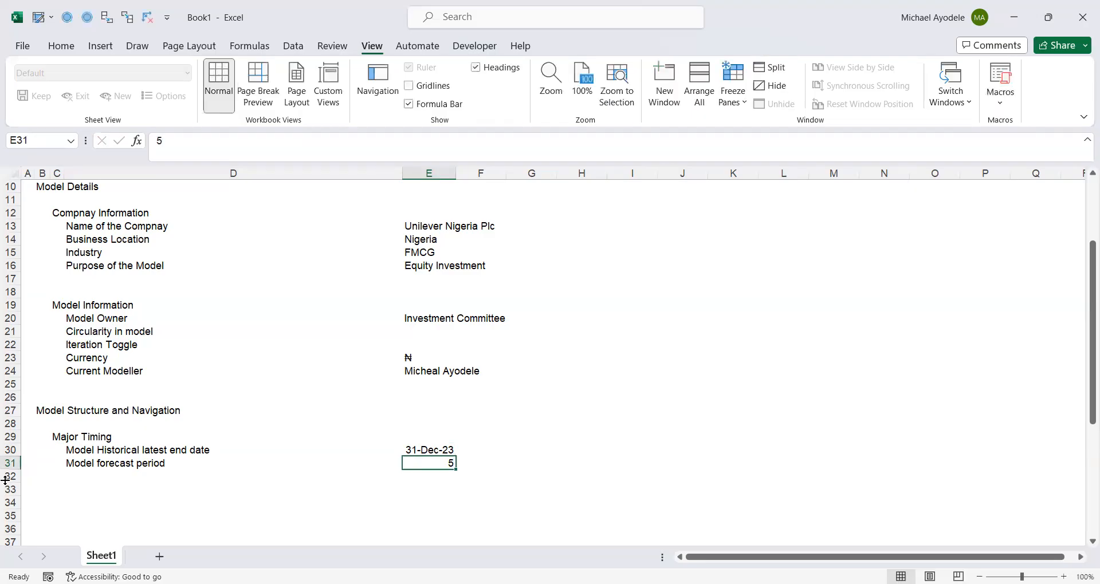
- Add the label "Month in the year" in D32 and enter 12 beside it in E32
{"action": "left_click", "coordinate": [87, 467]}
{"action": "left_click", "coordinate": [85, 476]}
{"action": "type", "text": "Mon"}
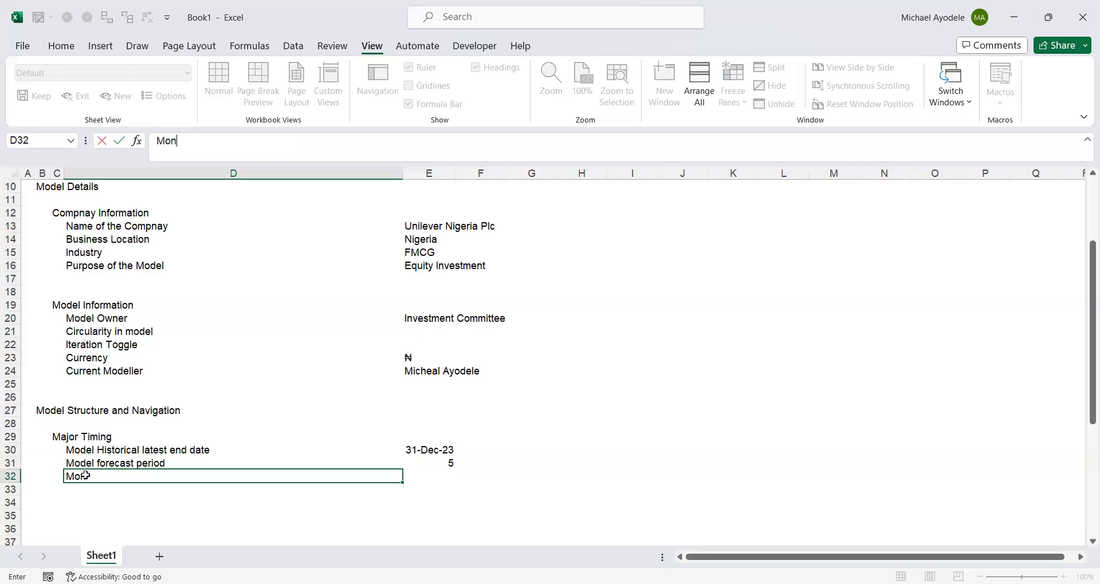
{"action": "type", "text": "th in the year"}
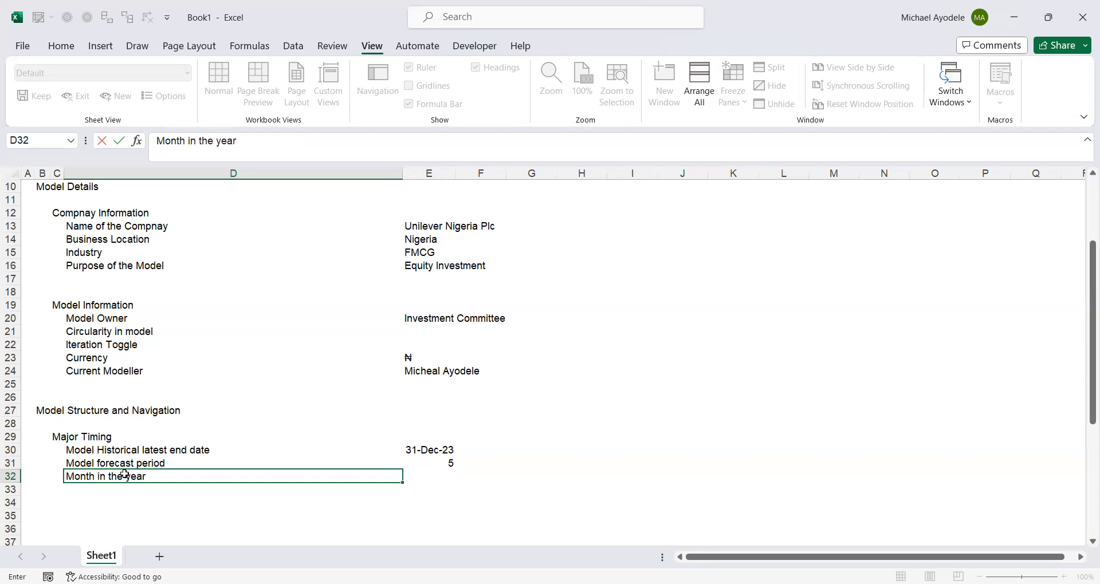
{"action": "key", "text": "Tab"}
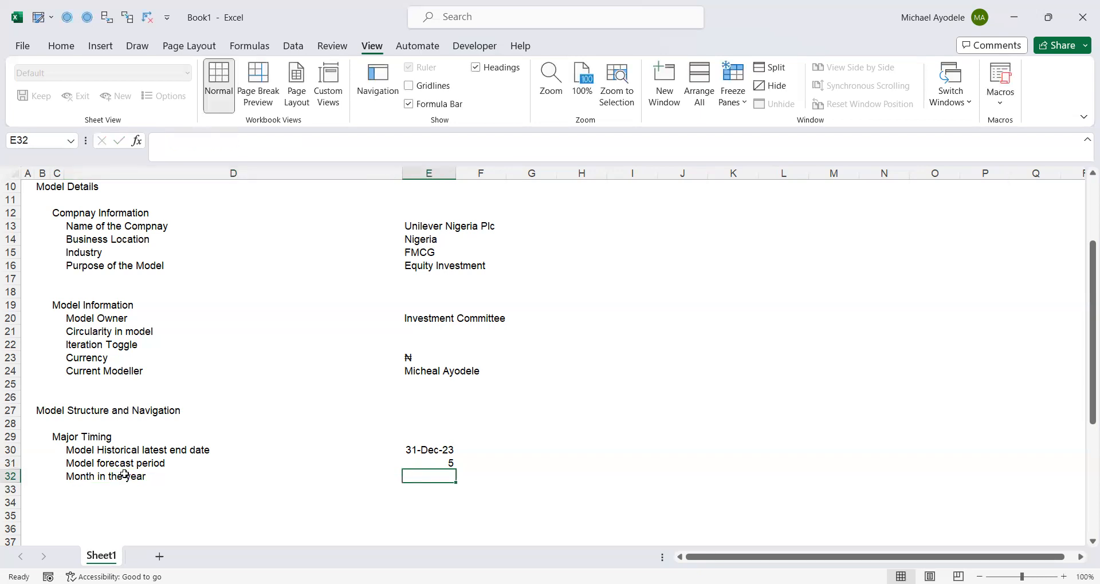
{"action": "type", "text": "12"}
{"action": "key", "text": "ctrl+Return"}
- Add the label "Month in the period" in D33 and enter 12 beside it in E33
{"action": "left_click", "coordinate": [90, 489]}
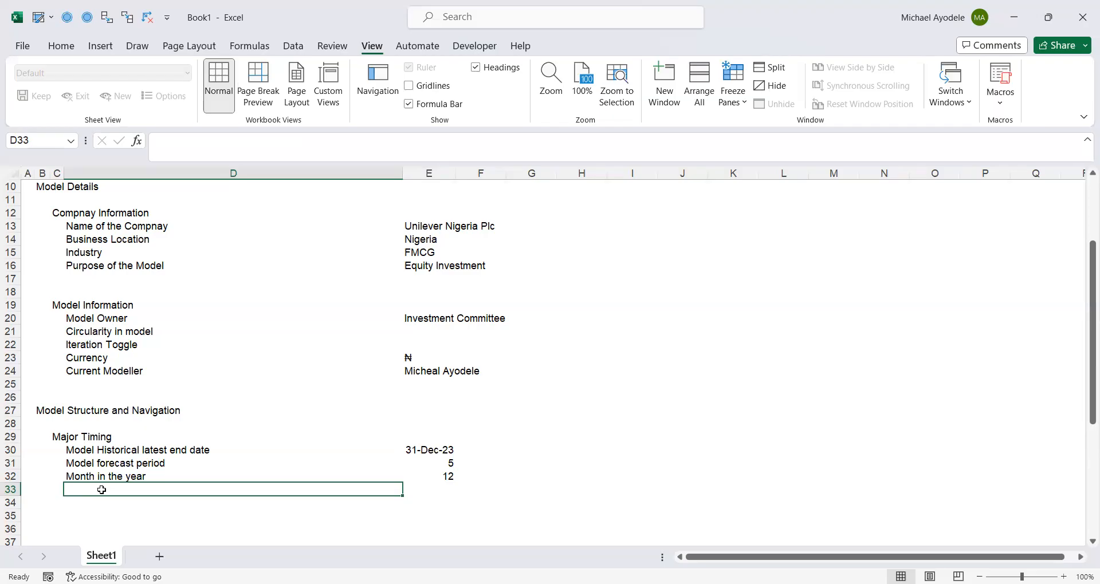
{"action": "type", "text": "Mo"}
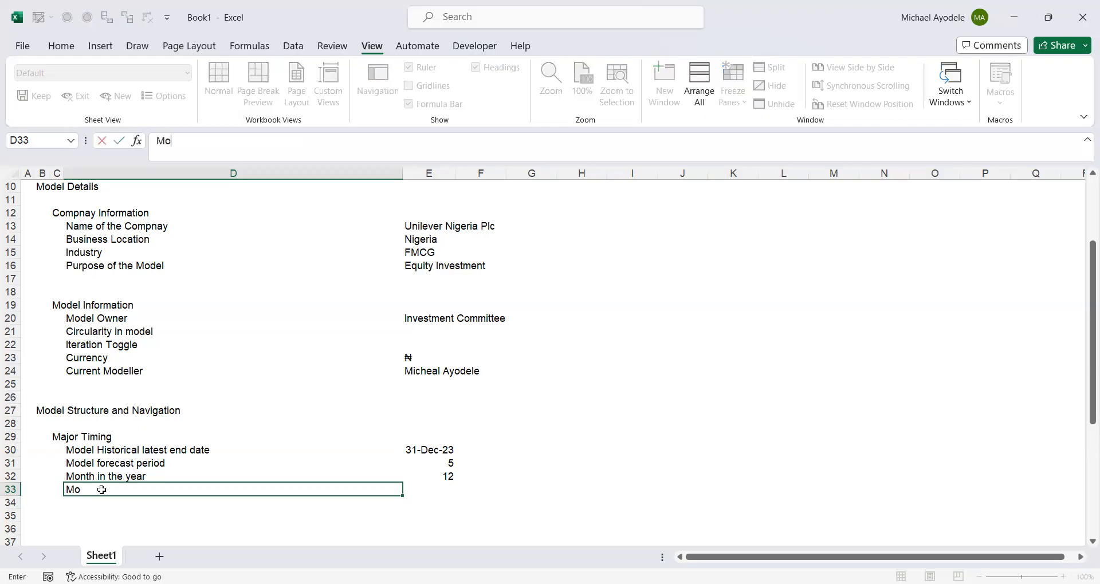
{"action": "type", "text": "nth in "}
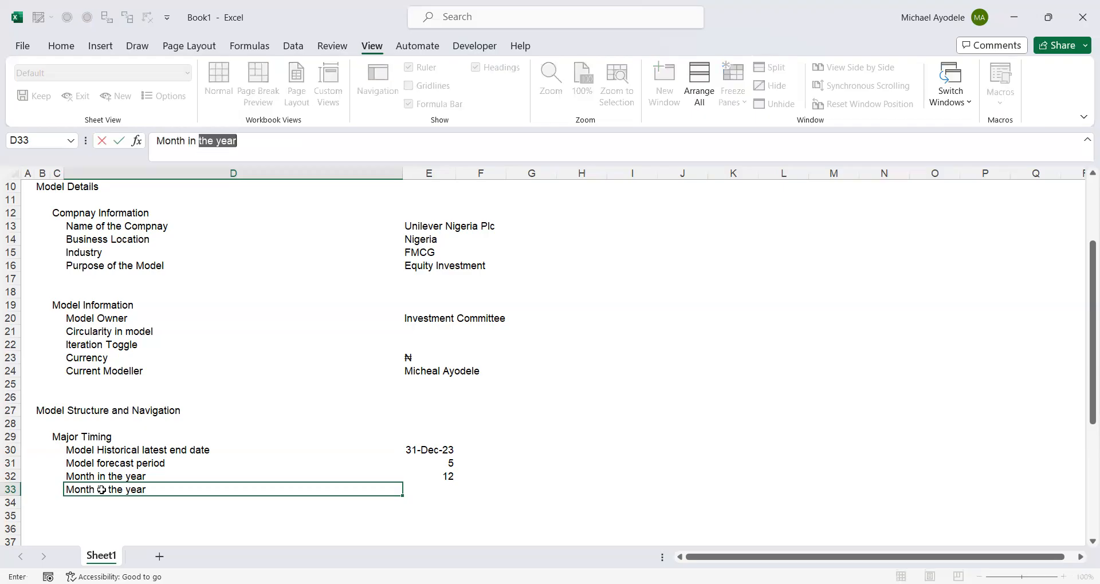
{"action": "type", "text": "the pe"}
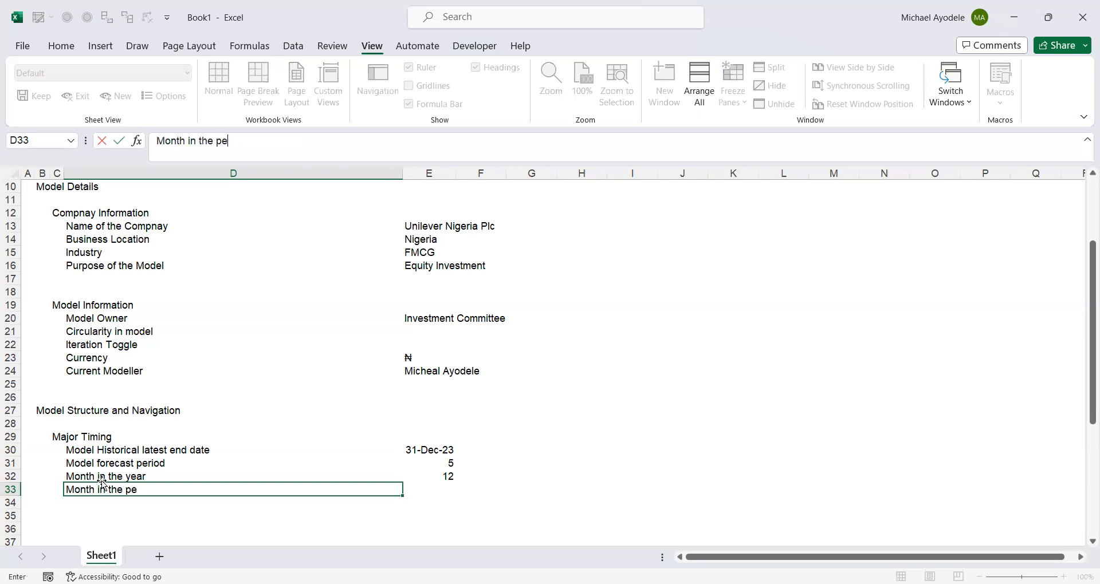
{"action": "type", "text": "riod"}
{"action": "key", "text": "Tab"}
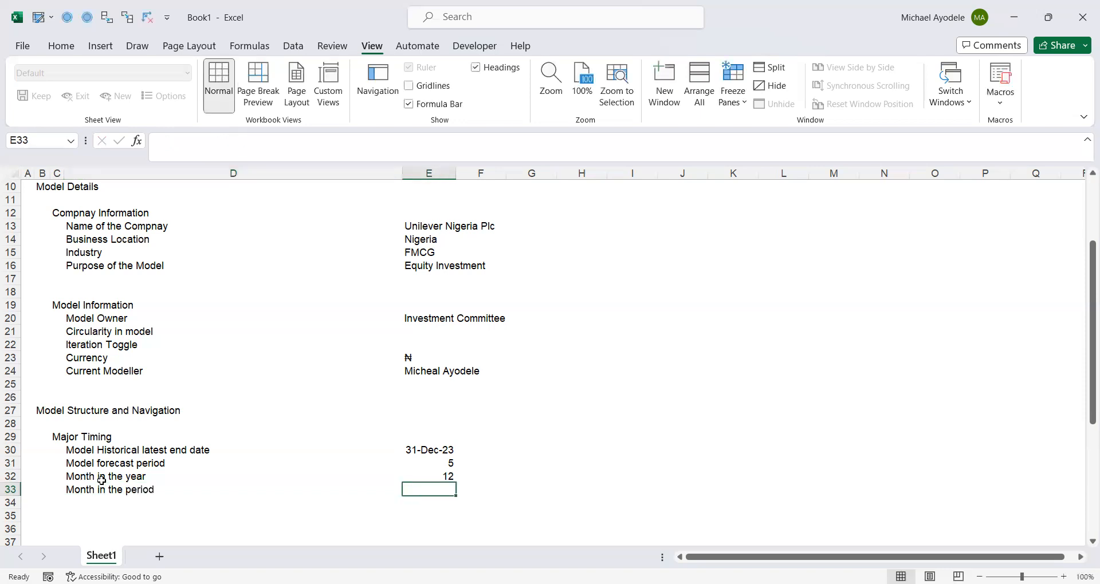
{"action": "type", "text": "1"}
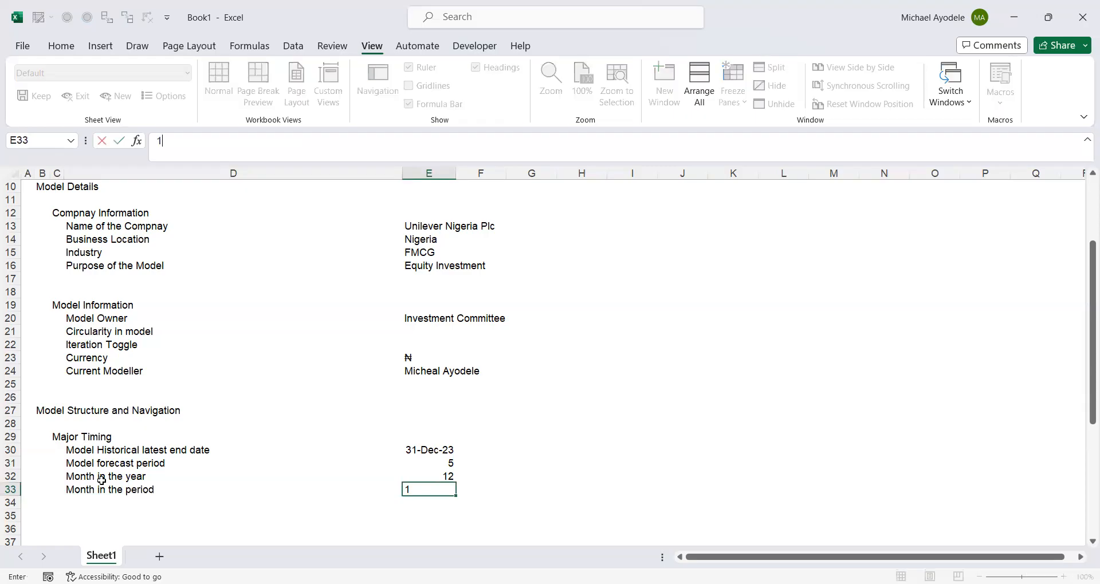
{"action": "type", "text": "2"}
{"action": "key", "text": "ctrl+Return"}
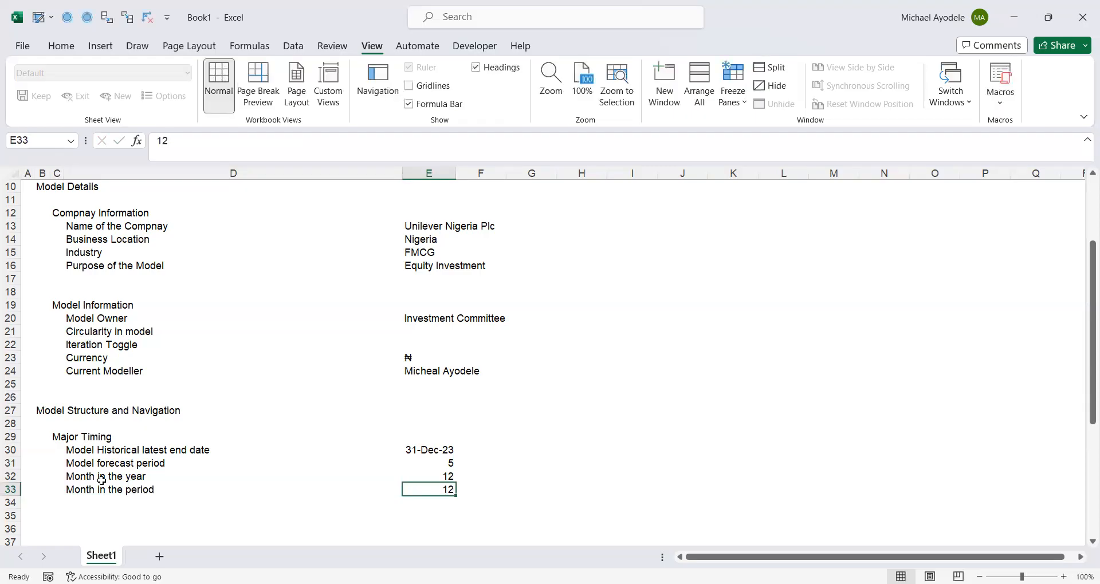
- Add the label "Model historical end year" in D34 below the month in the period row
{"action": "left_click", "coordinate": [82, 503]}
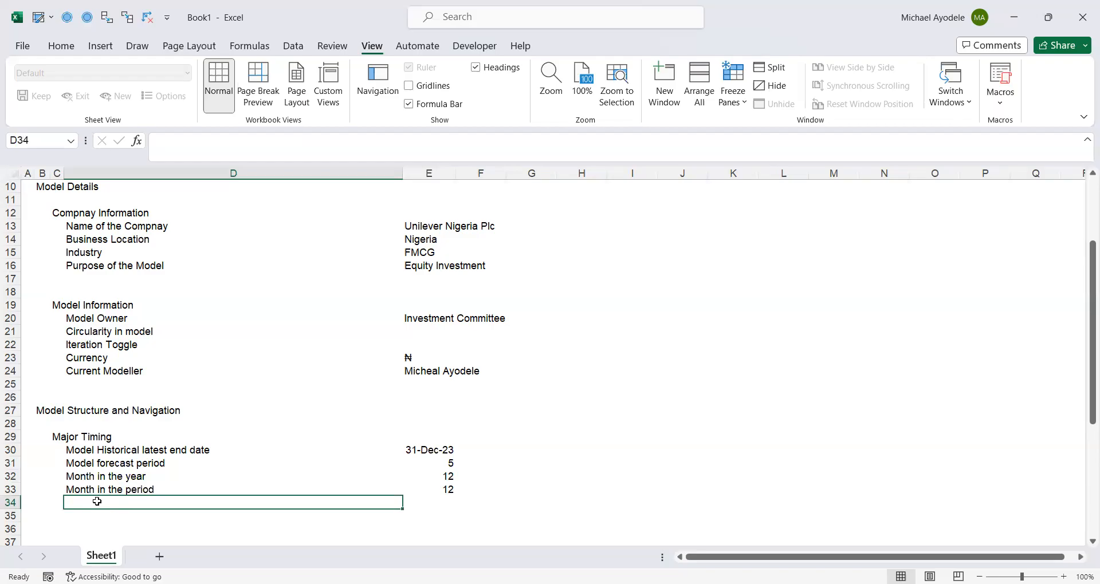
{"action": "type", "text": "Model"}
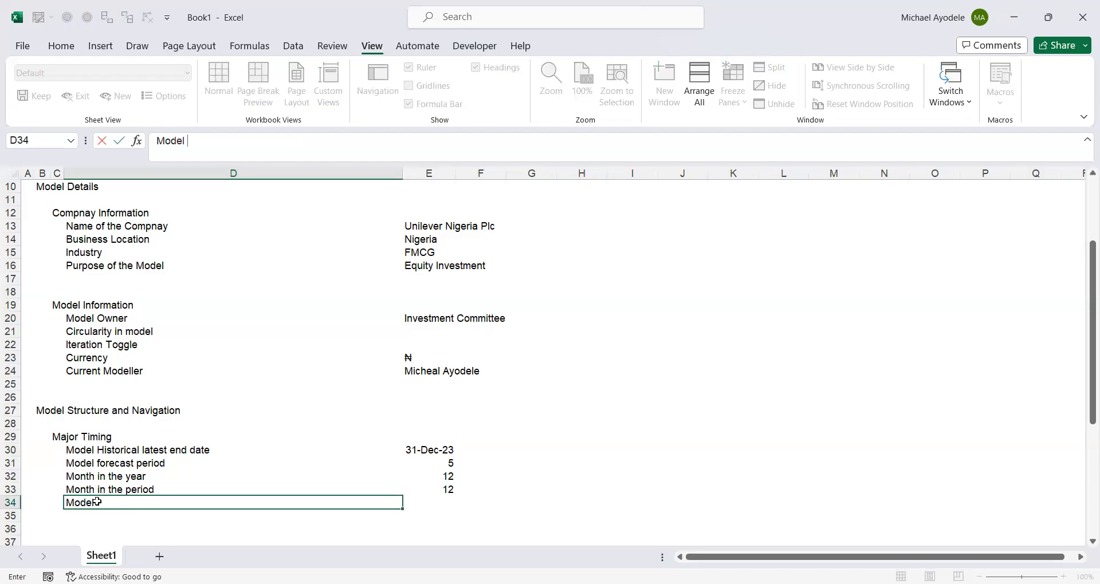
{"action": "type", "text": " hois"}
{"action": "key", "text": "BackSpace"}
{"action": "key", "text": "BackSpace"}
{"action": "key", "text": "BackSpace"}
{"action": "type", "text": "istorical "}
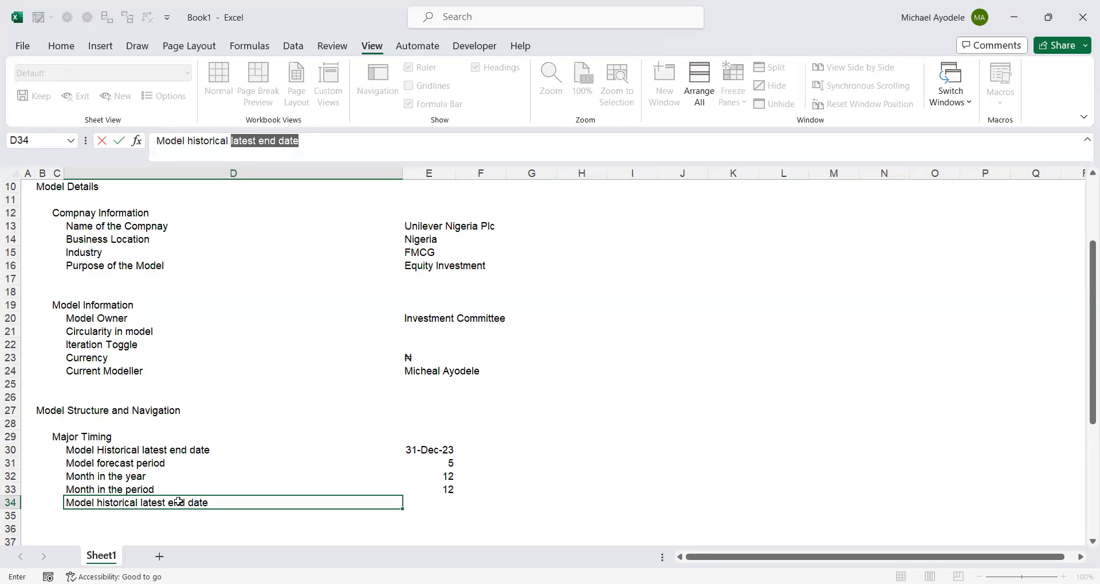
{"action": "type", "text": "end yea"}
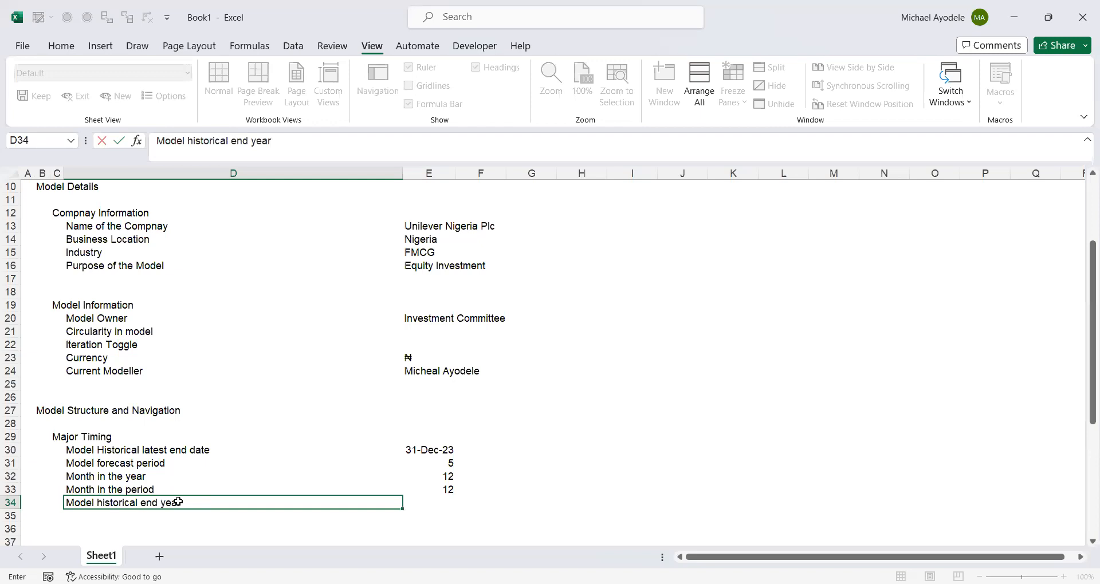
{"action": "type", "text": "r"}
{"action": "key", "text": "Tab"}
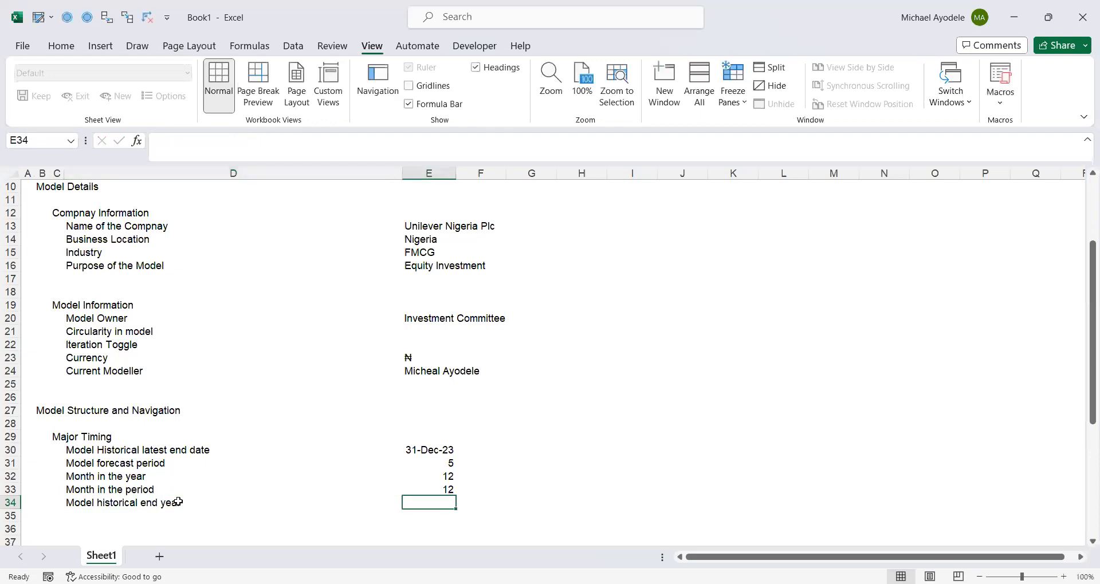
- Reword the label in D34 to "Model historical latest end year", matching the wording of the end date label in D30
{"action": "left_click", "coordinate": [73, 448]}
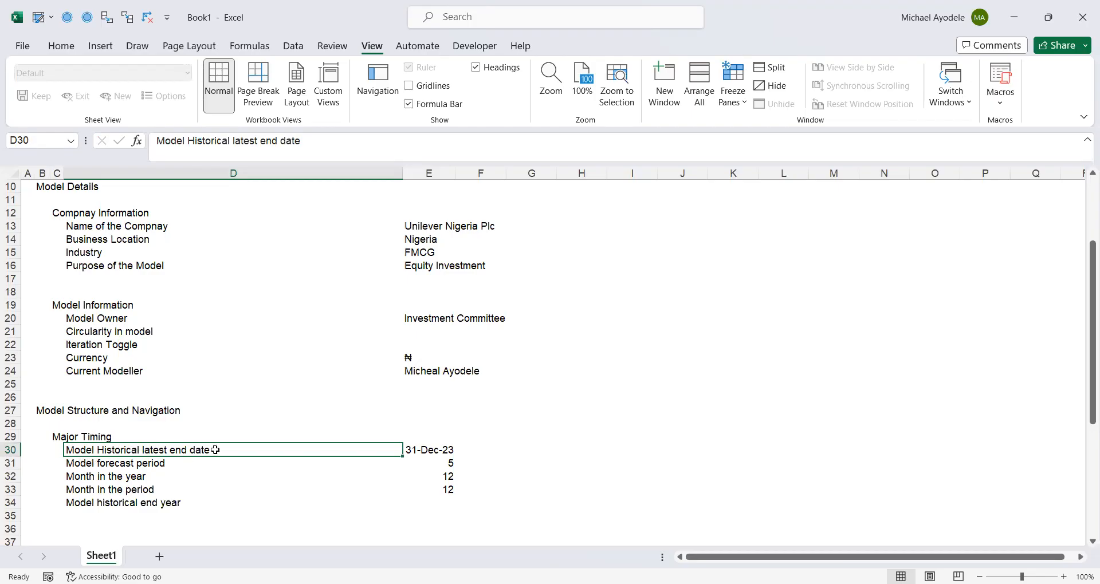
{"action": "left_click", "coordinate": [423, 451]}
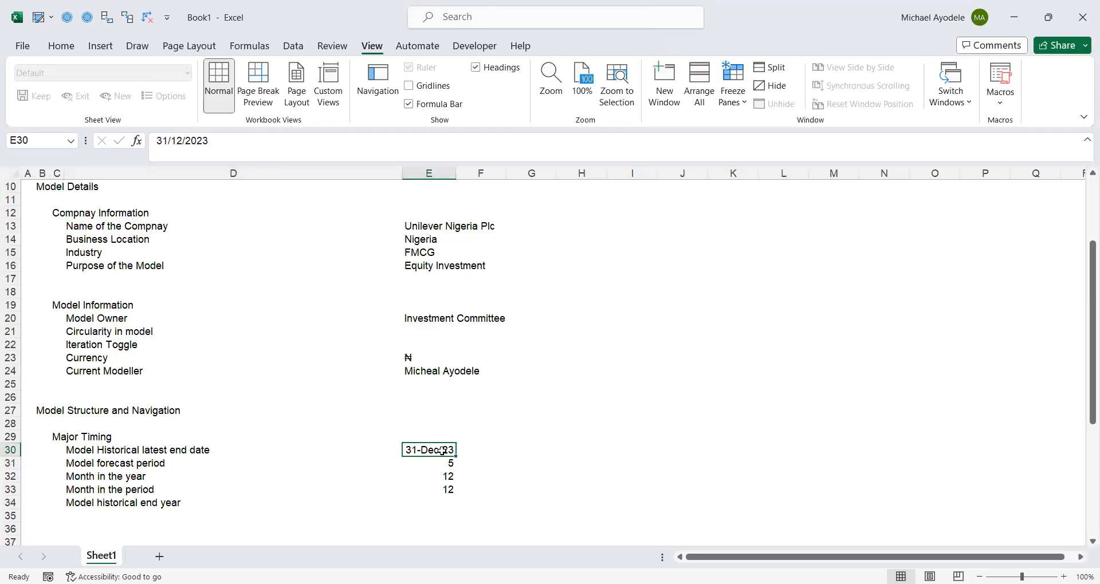
{"action": "left_click", "coordinate": [78, 503]}
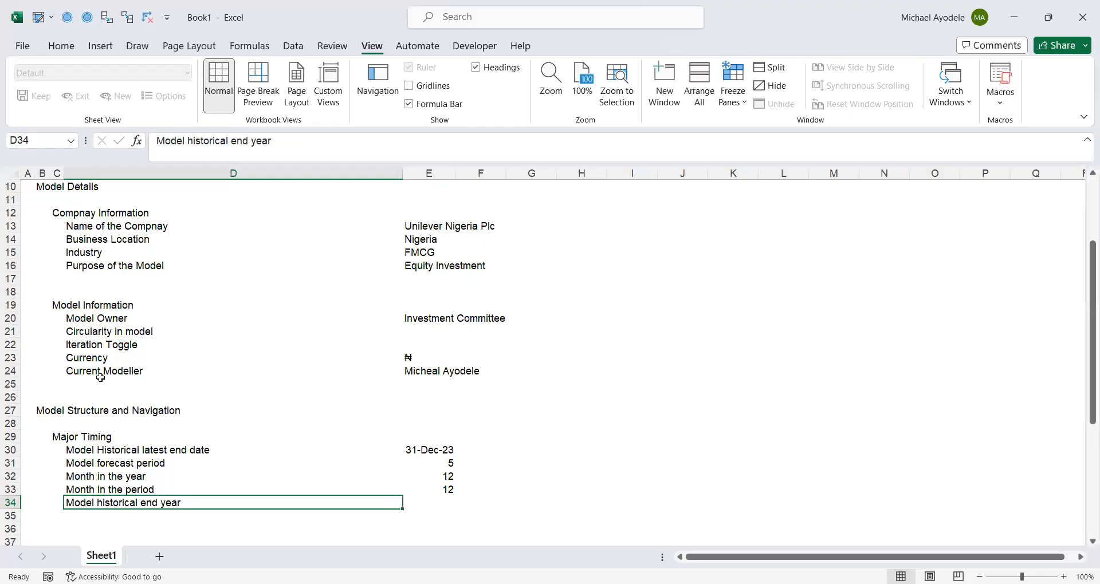
{"action": "left_click", "coordinate": [231, 141]}
{"action": "type", "text": "la test"}
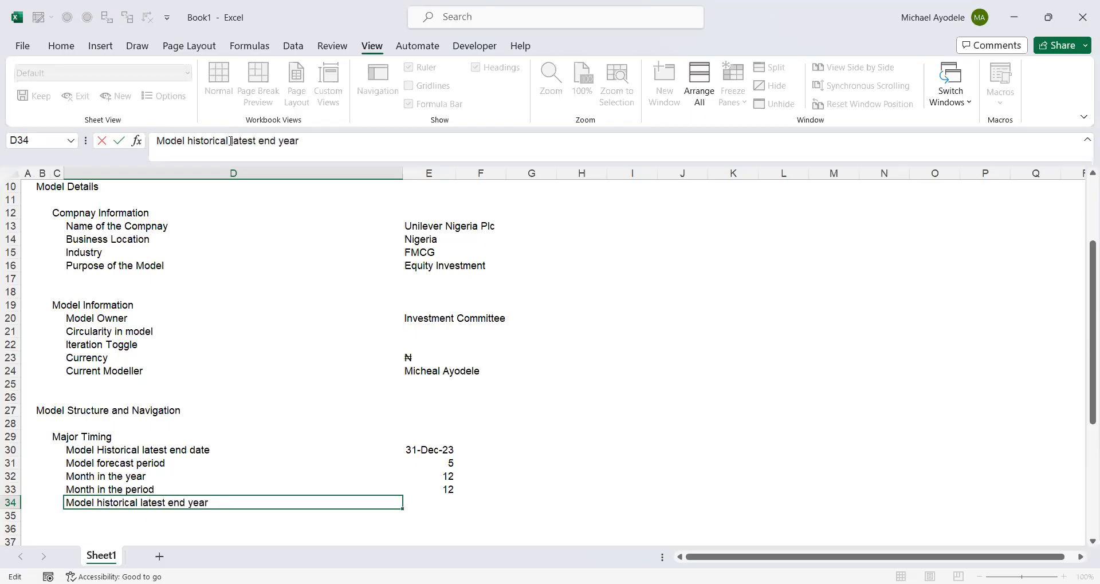
{"action": "key", "text": "ctrl+Return"}
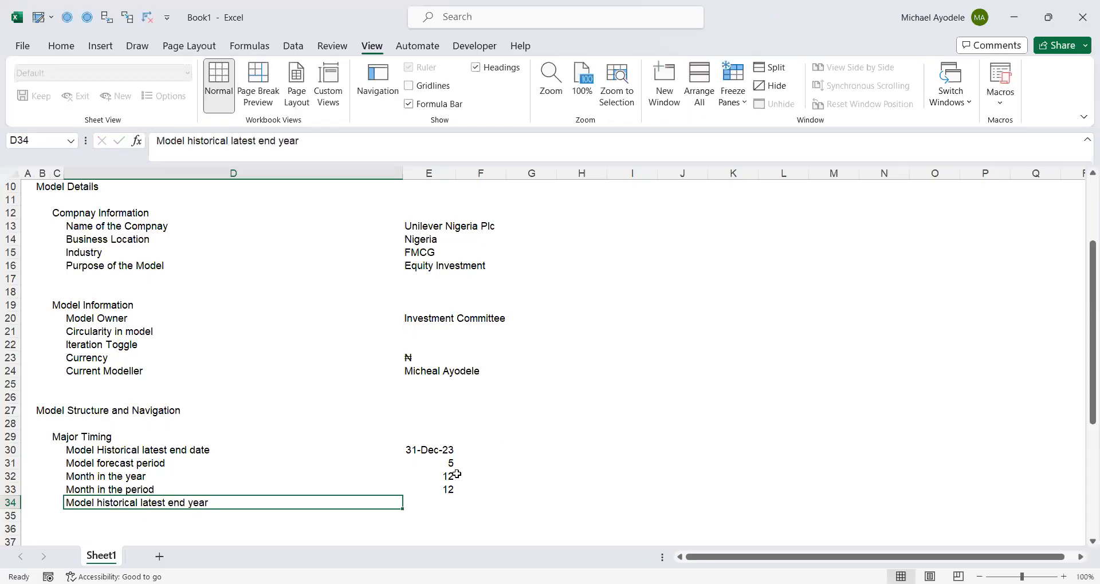
- Extract the year of the historical latest end date into E34 with the formula =YEAR(E30)
{"action": "left_click", "coordinate": [442, 499]}
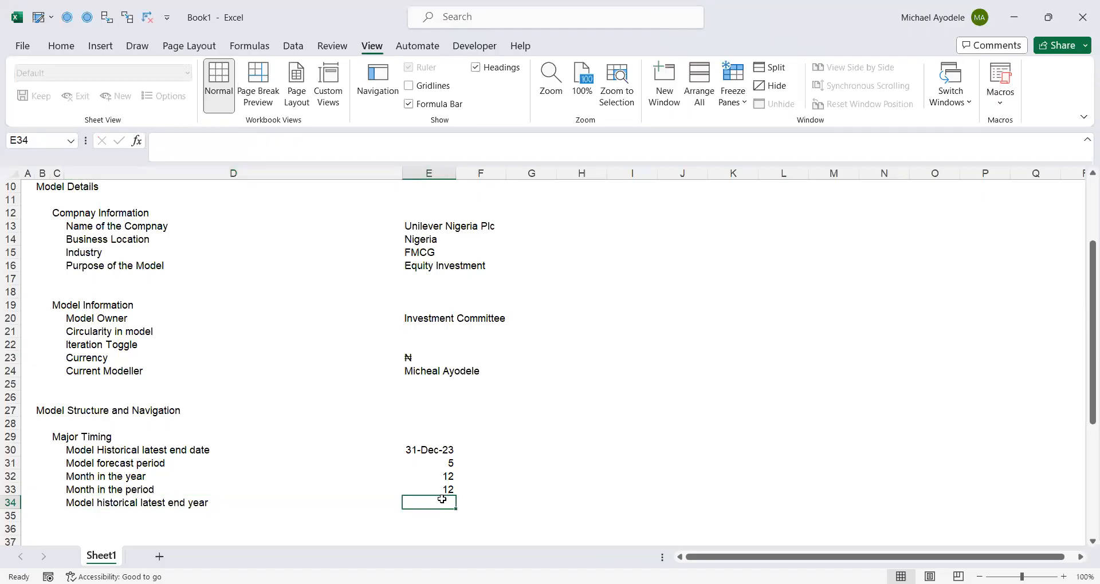
{"action": "type", "text": "="}
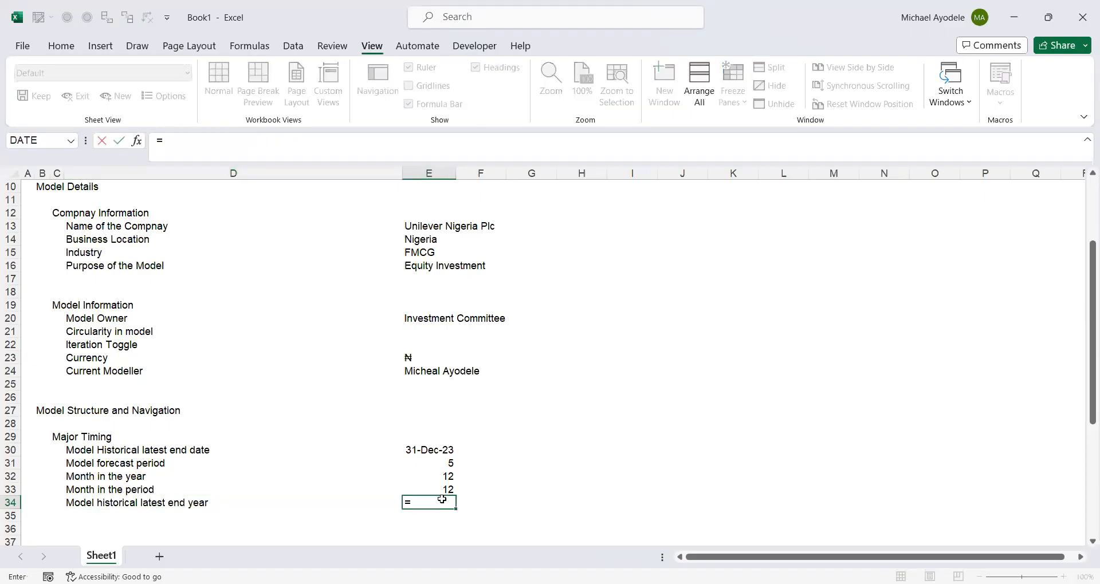
{"action": "type", "text": "year"}
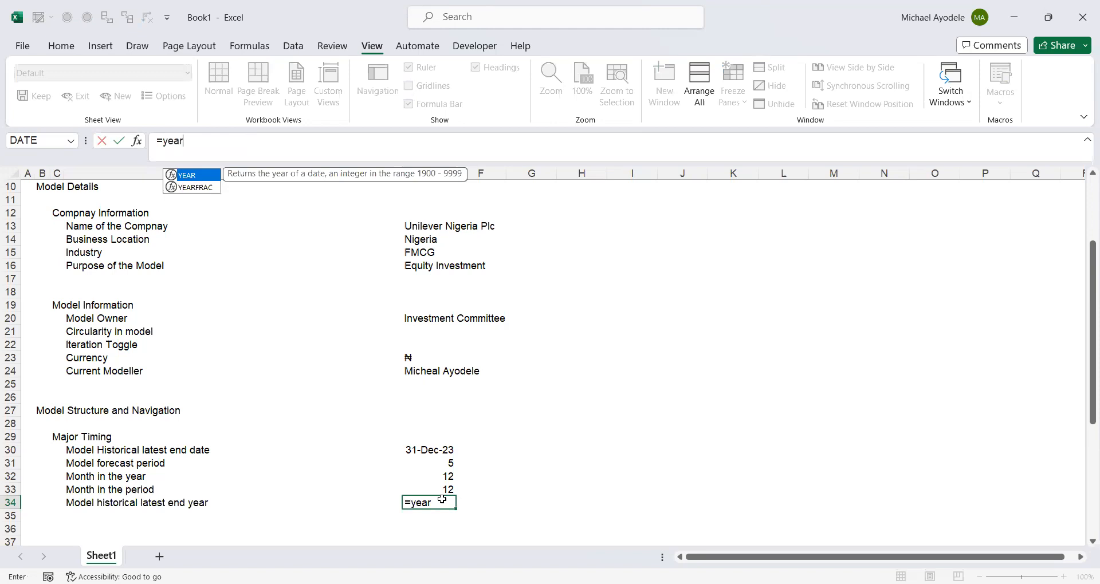
{"action": "key", "text": "Tab"}
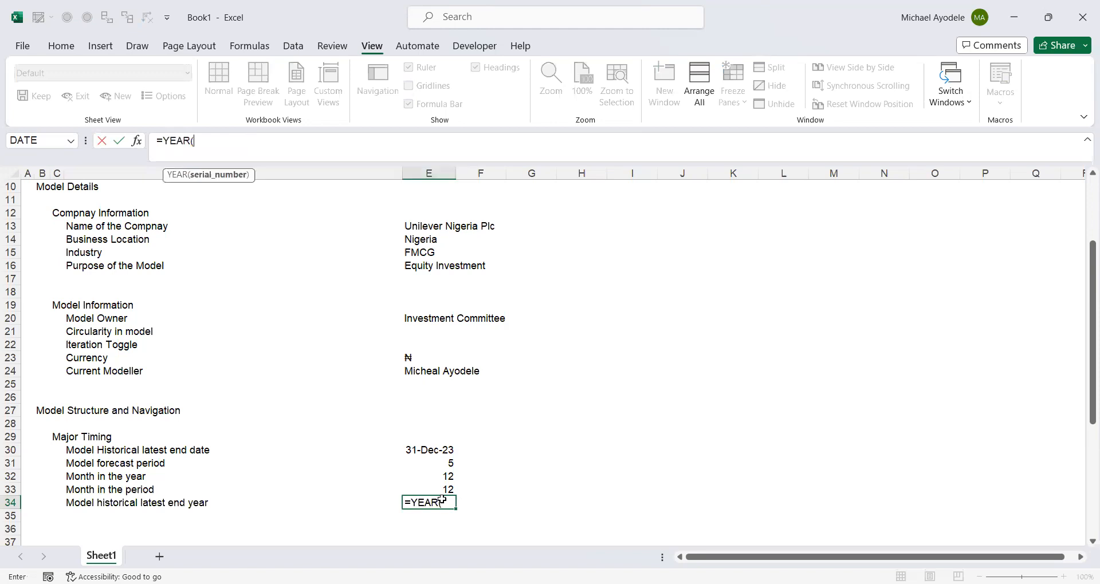
{"action": "left_click", "coordinate": [414, 452]}
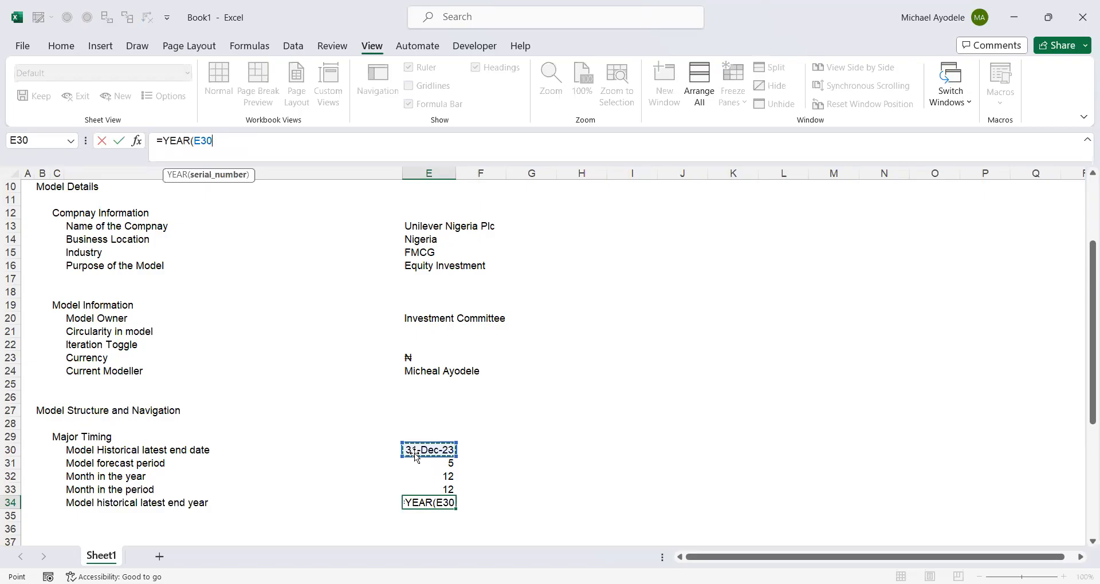
{"action": "type", "text": ")"}
{"action": "key", "text": "ctrl+Return"}
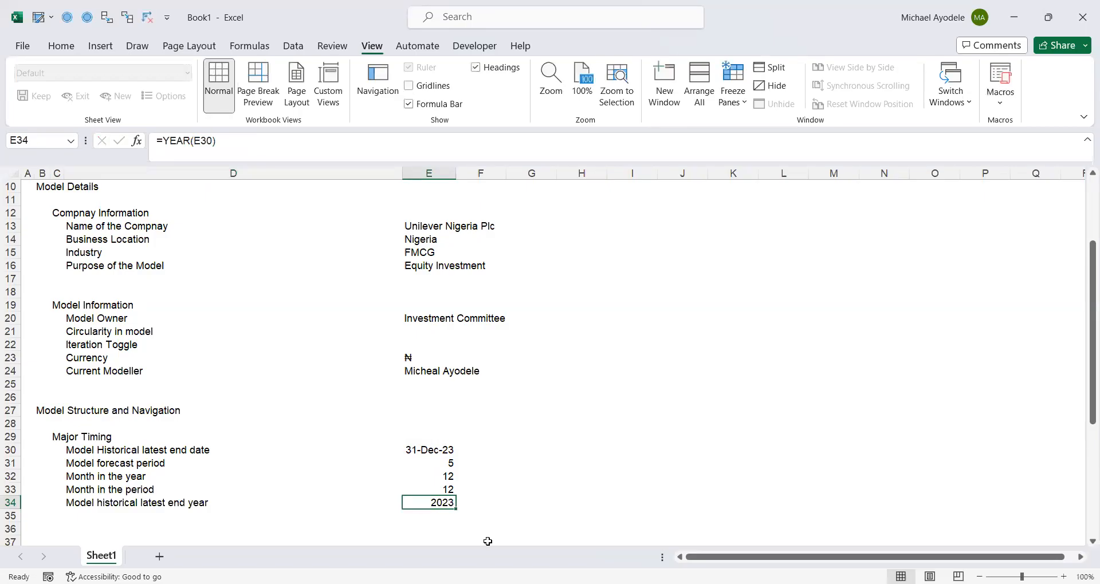
- Add the label "Model forecast year" in D35 below the historical latest end year row
{"action": "left_click", "coordinate": [362, 522]}
{"action": "left_click", "coordinate": [450, 505]}
{"action": "left_click", "coordinate": [85, 515]}
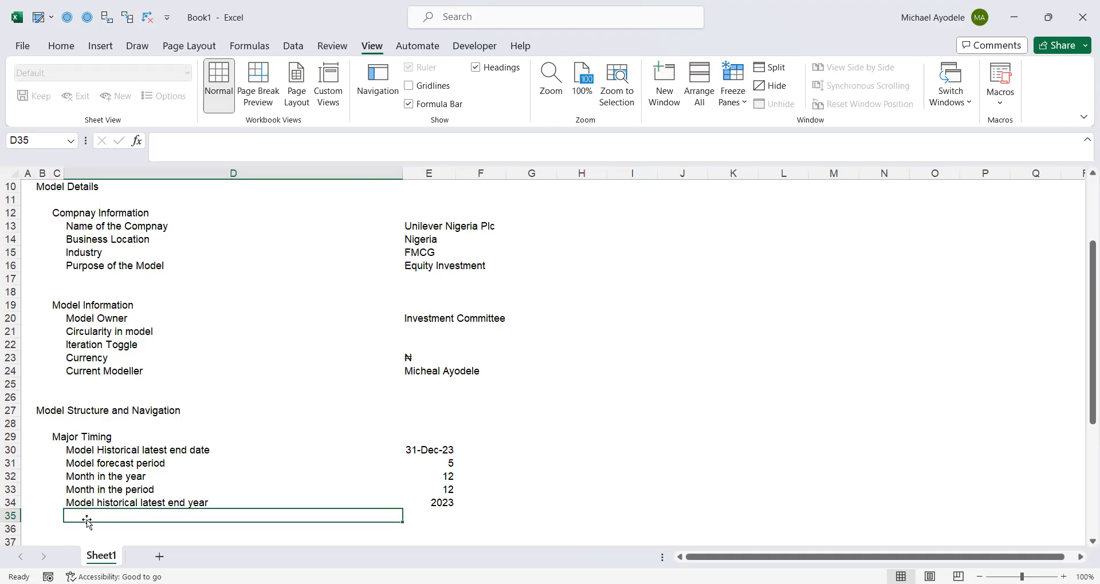
{"action": "type", "text": "Mp"}
{"action": "key", "text": "BackSpace"}
{"action": "type", "text": "odel"}
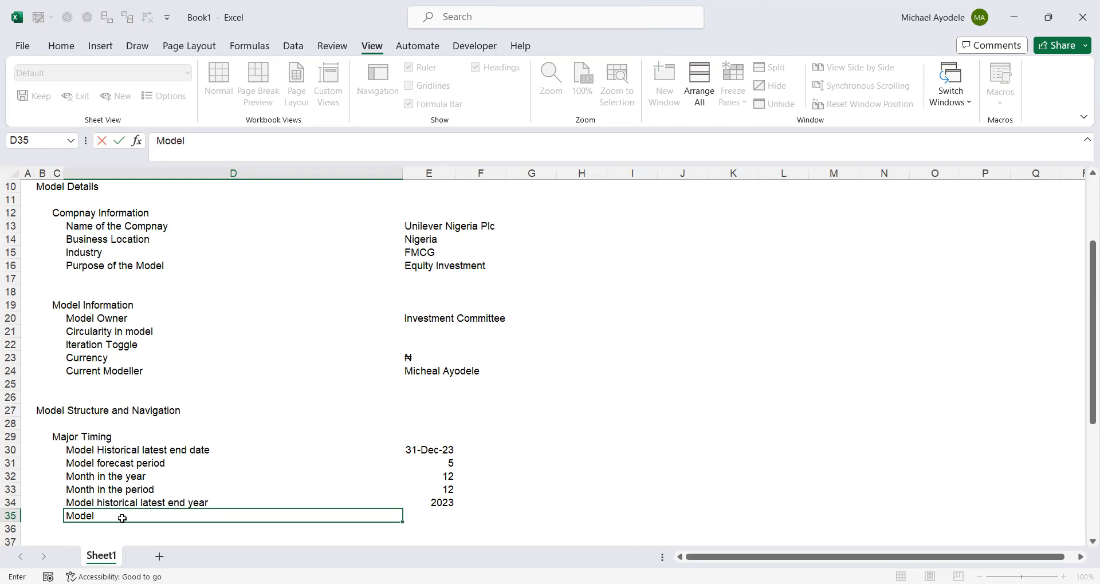
{"action": "type", "text": " fore"}
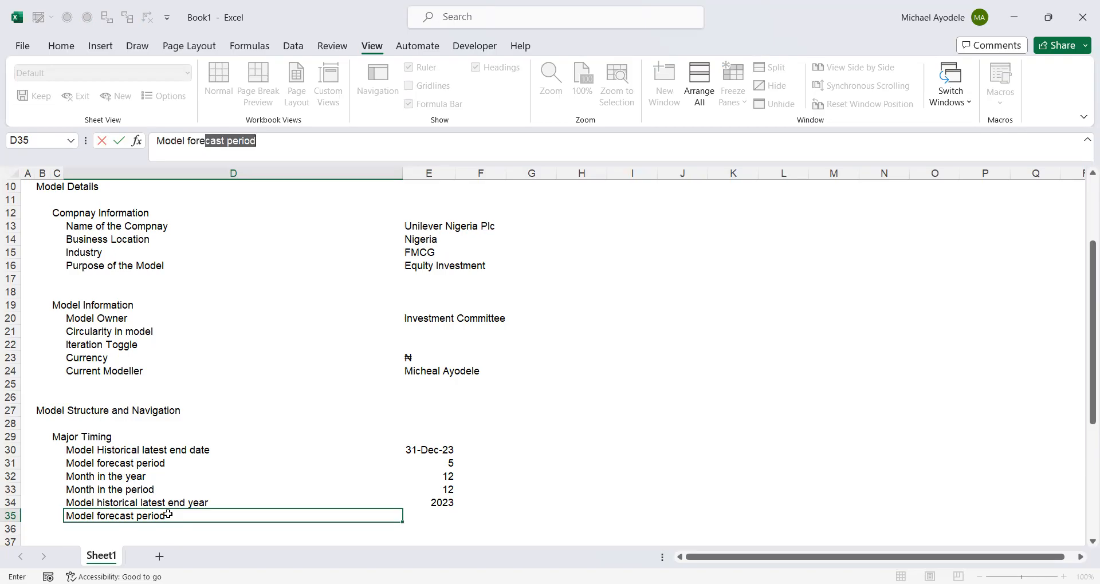
{"action": "key", "text": "BackSpace"}
{"action": "key", "text": "BackSpace"}
{"action": "key", "text": "BackSpace"}
{"action": "type", "text": "recast year"}
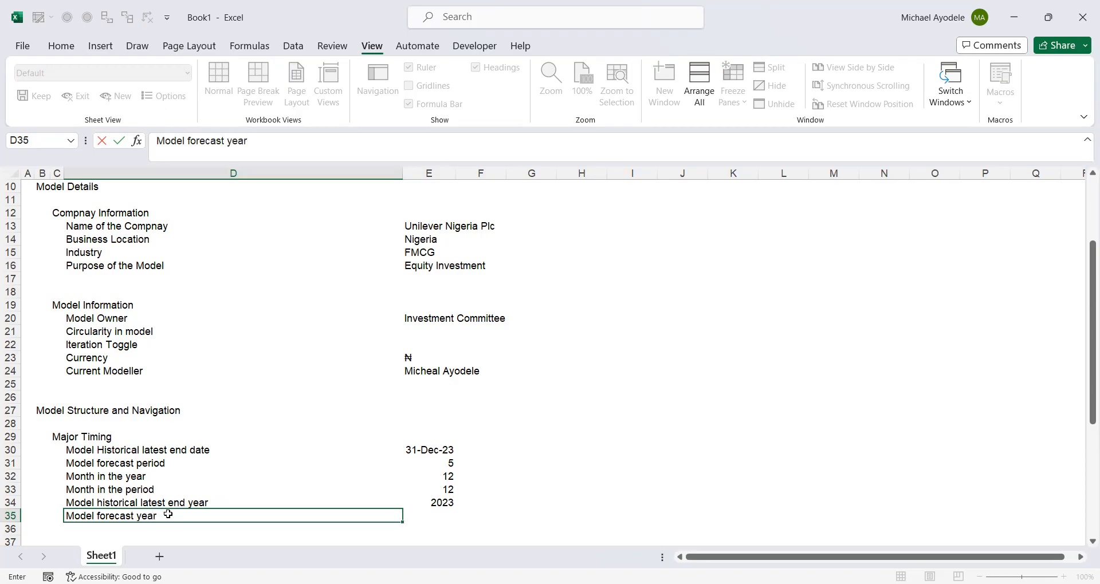
{"action": "key", "text": "Tab"}
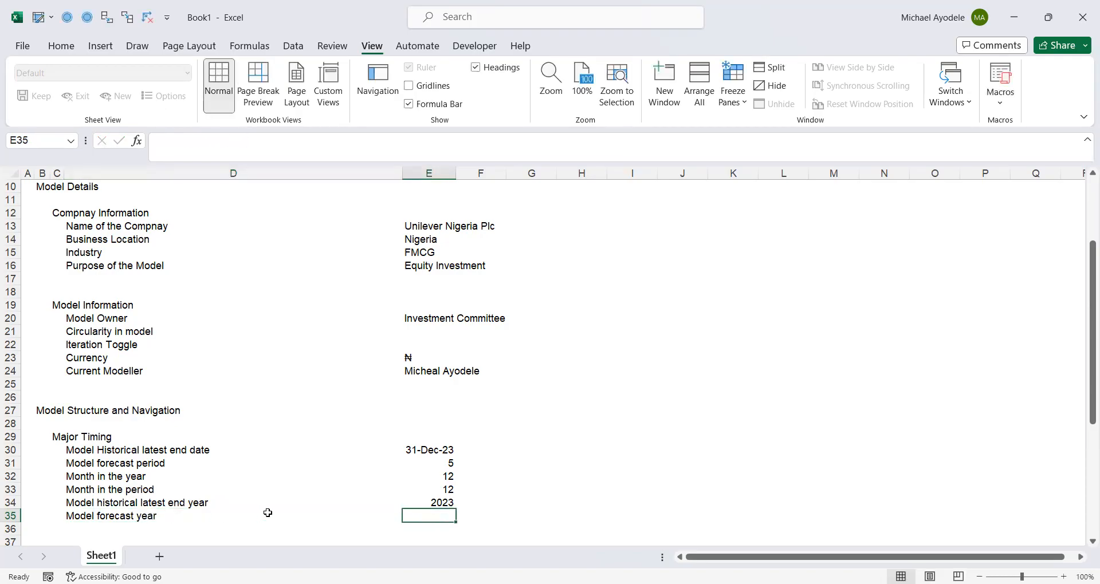
- Reword the label in D35 to "Model forecast end year"
{"action": "left_click", "coordinate": [89, 517]}
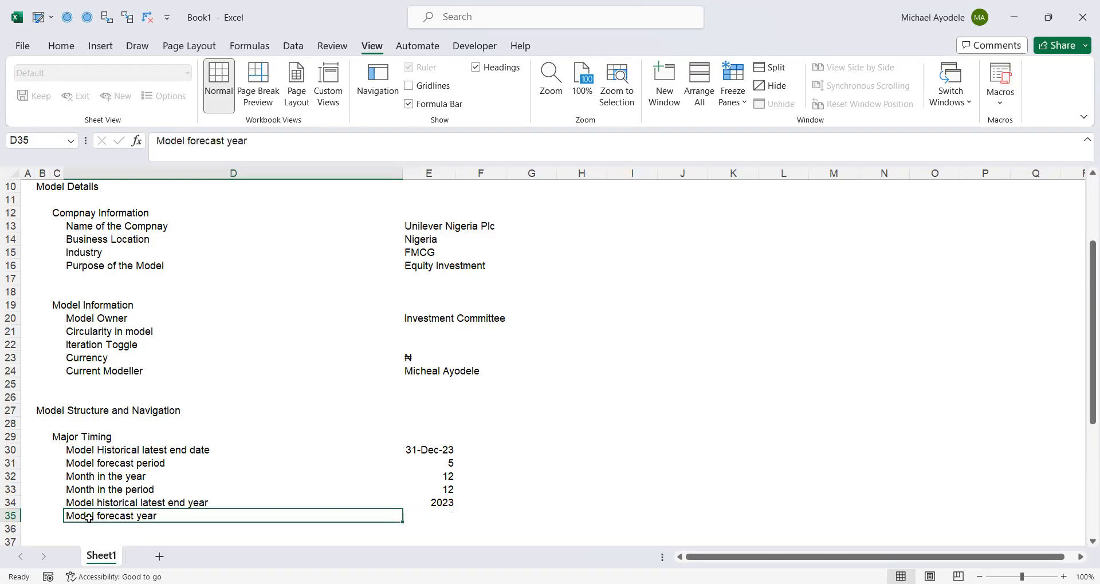
{"action": "left_click", "coordinate": [227, 140]}
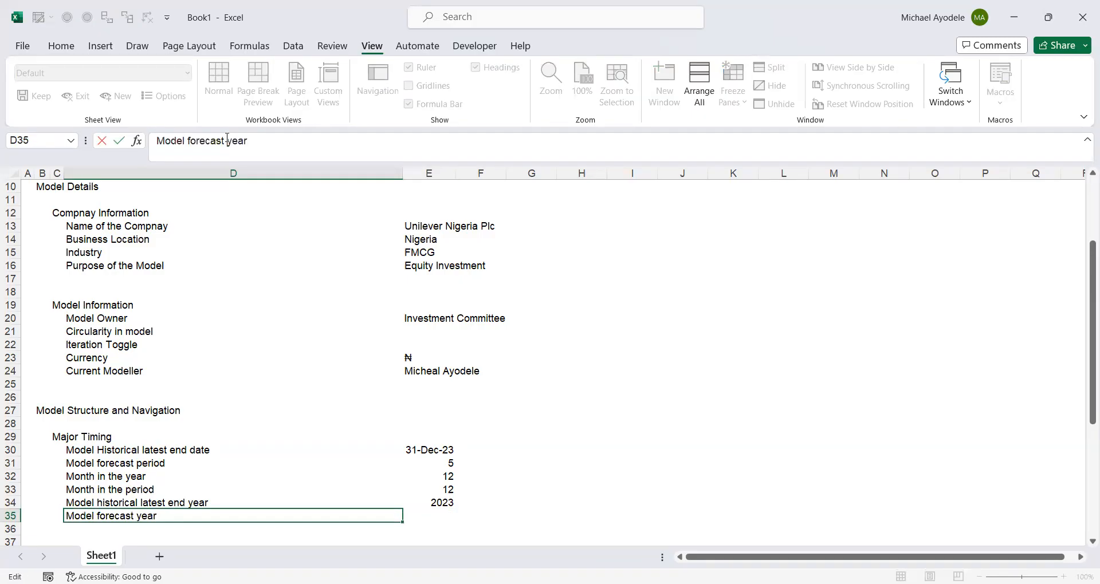
{"action": "type", "text": "end"}
{"action": "key", "text": "ctrl+Return"}
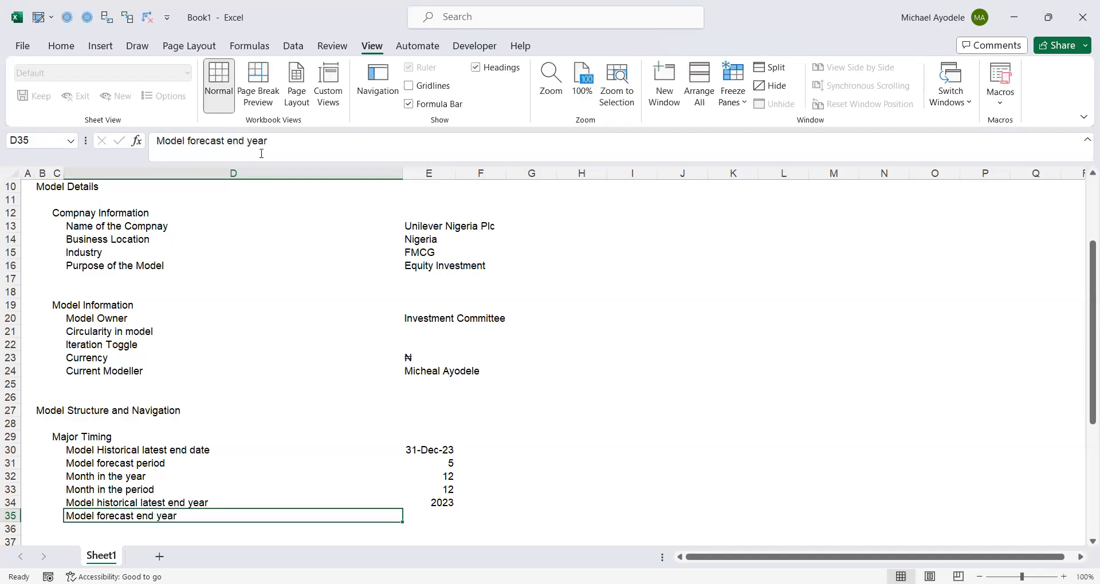
- Calculate the forecast end year in E35 by adding the forecast period to the historical latest end year with =E34+E31
{"action": "left_click", "coordinate": [433, 517]}
{"action": "type", "text": "="}
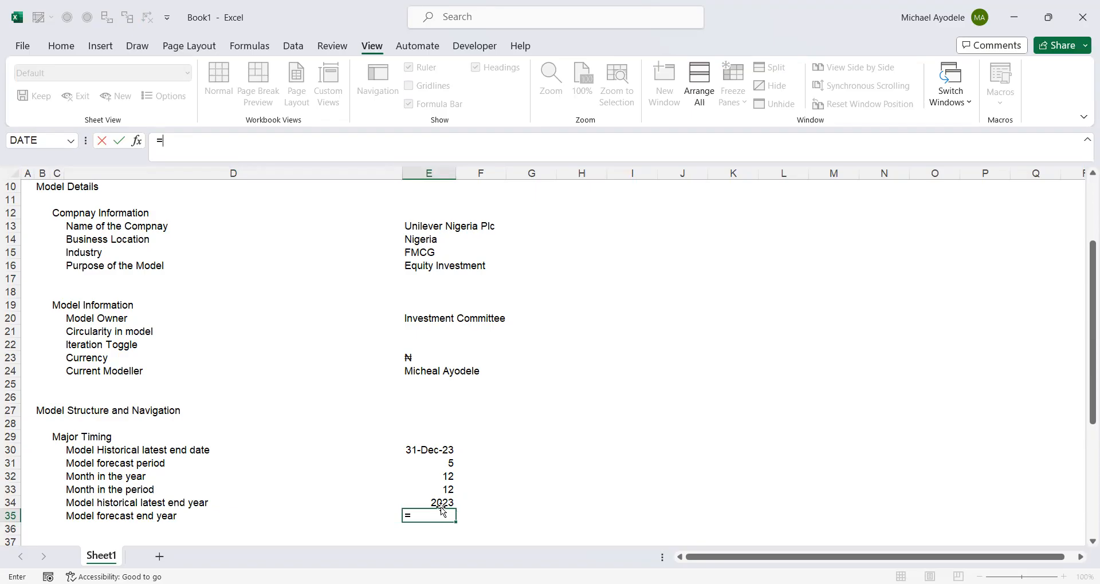
{"action": "left_click", "coordinate": [436, 503]}
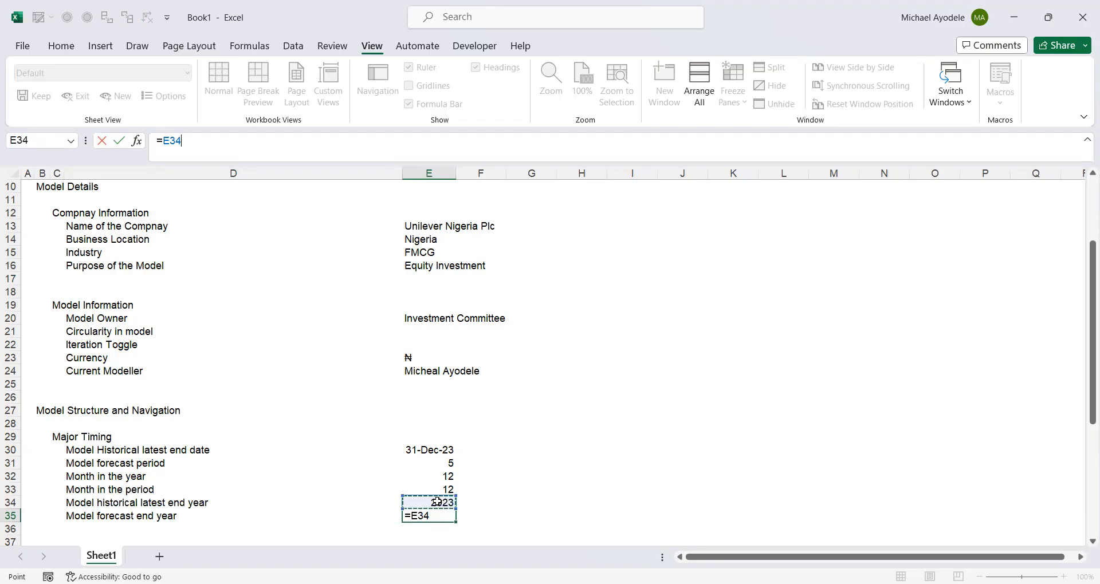
{"action": "type", "text": "+"}
{"action": "left_click", "coordinate": [445, 465]}
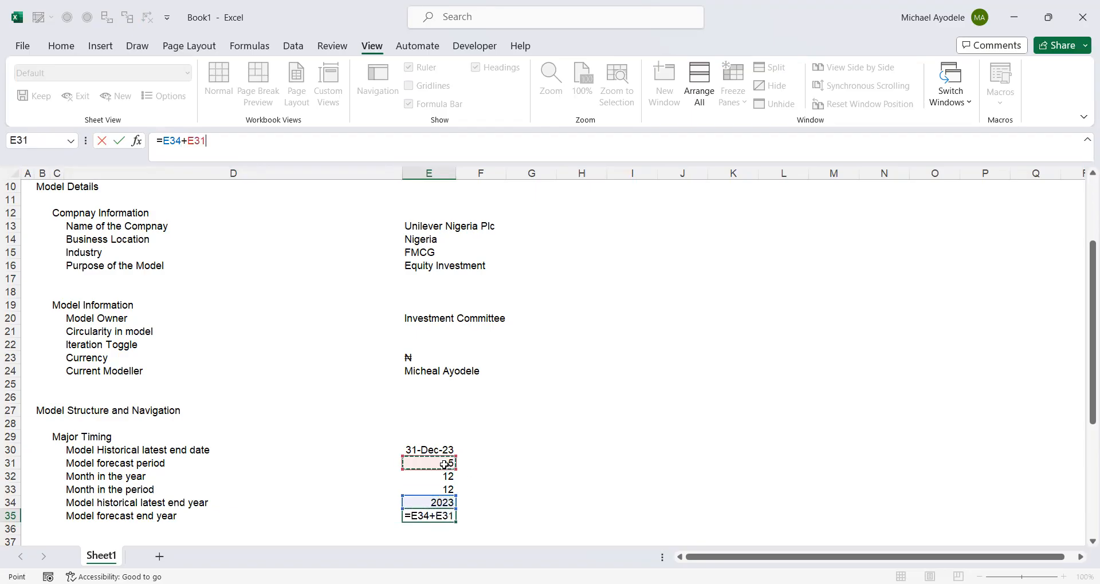
{"action": "key", "text": "ctrl+Return"}
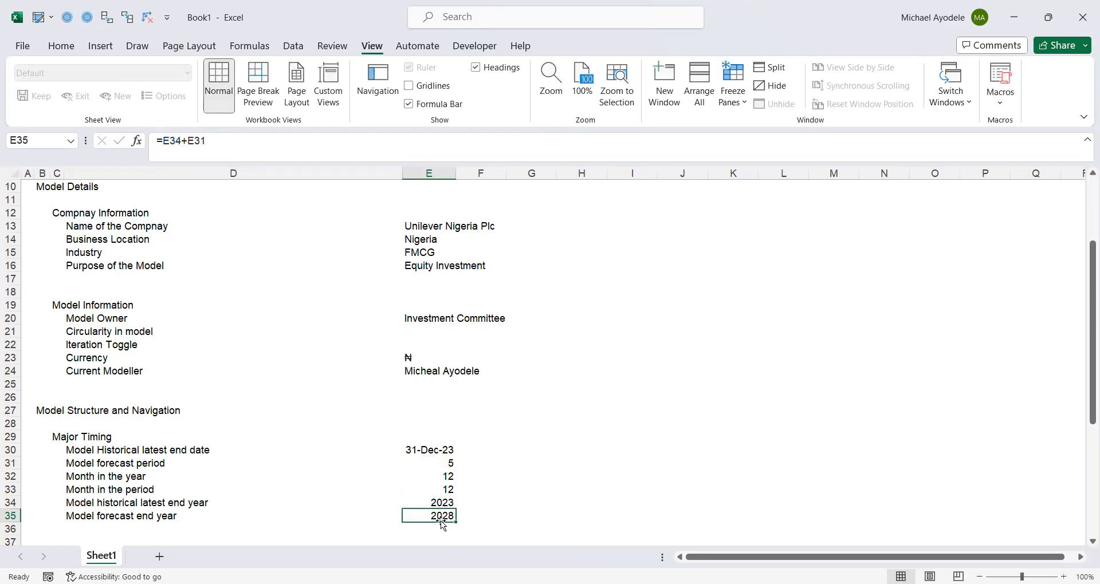
- Review the Major Timing rows 30 to 35, checking each label against its value or formula in column E
{"action": "left_click", "coordinate": [331, 503]}
{"action": "left_click", "coordinate": [238, 474]}
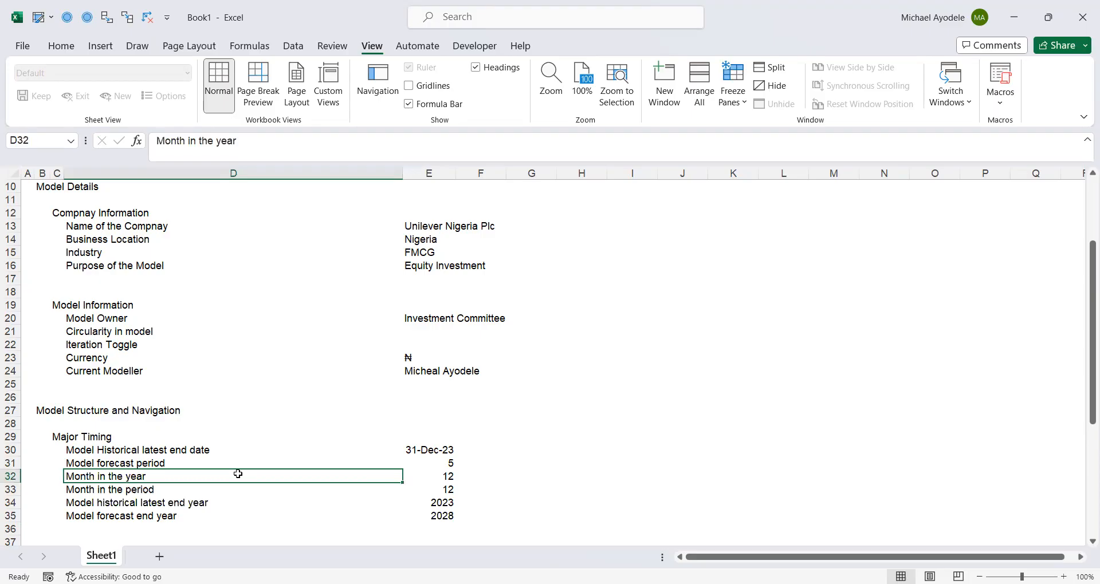
{"action": "left_click", "coordinate": [178, 514]}
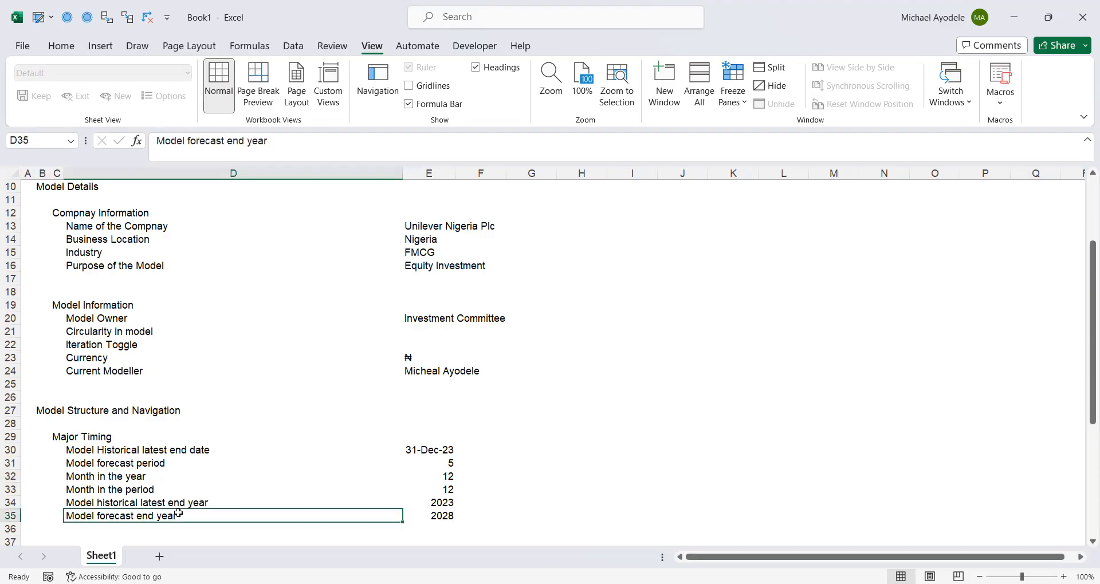
{"action": "left_click", "coordinate": [77, 450]}
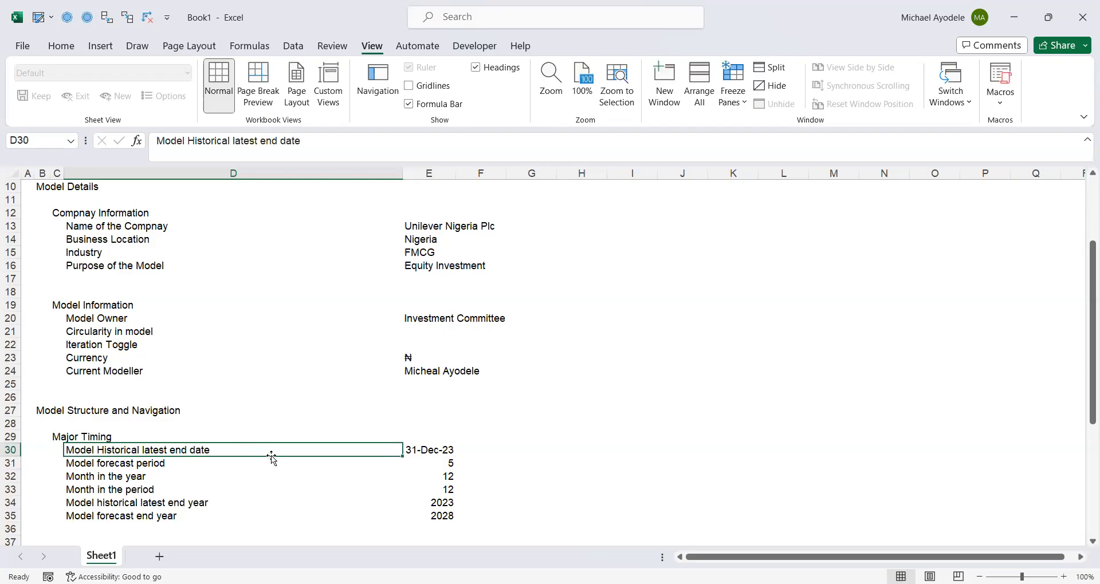
{"action": "left_click", "coordinate": [423, 450]}
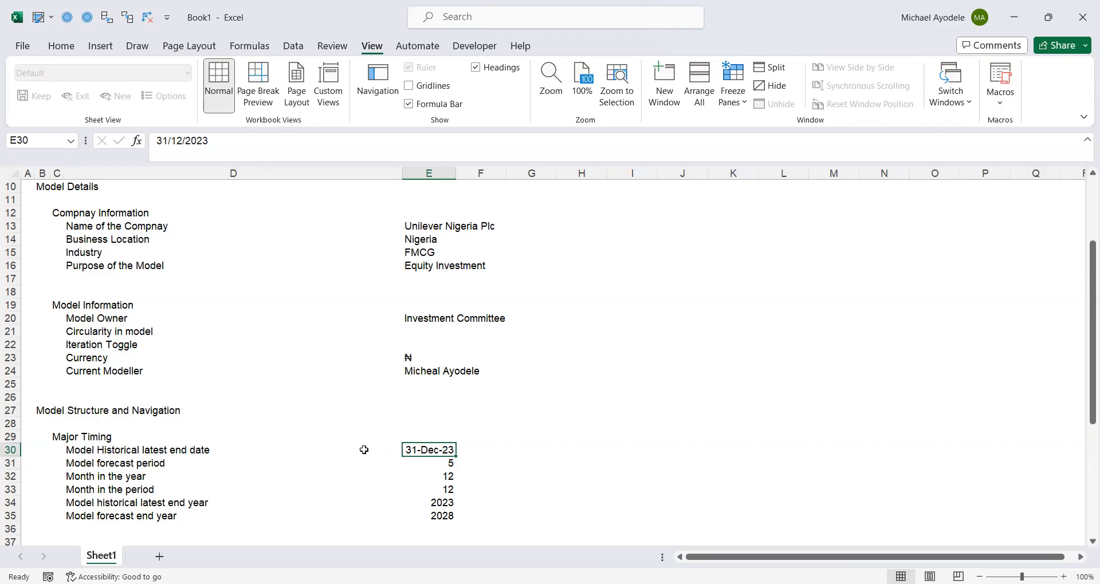
{"action": "left_click", "coordinate": [84, 458]}
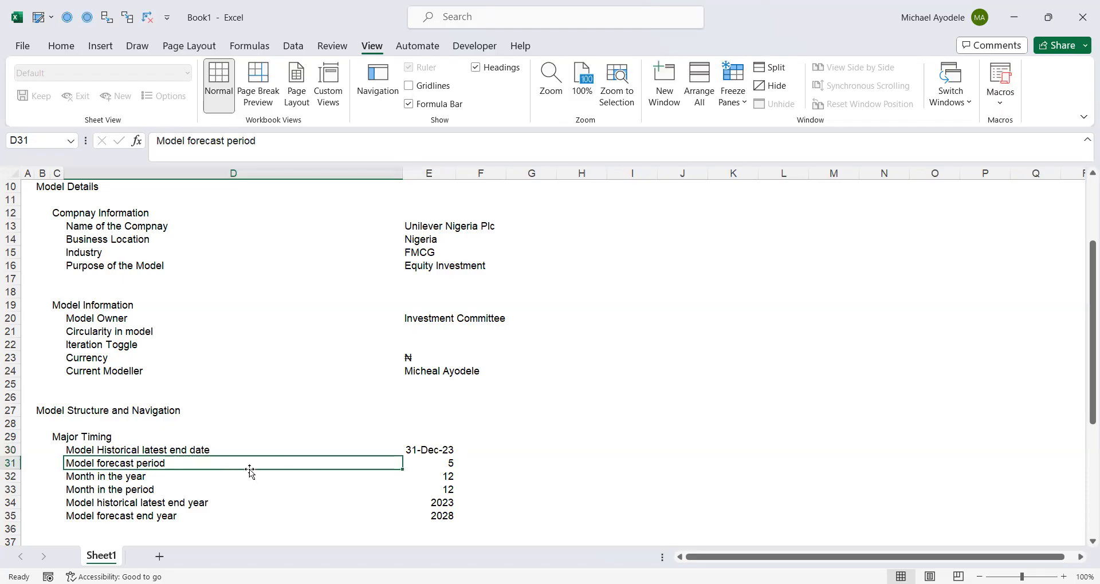
{"action": "left_click", "coordinate": [433, 466]}
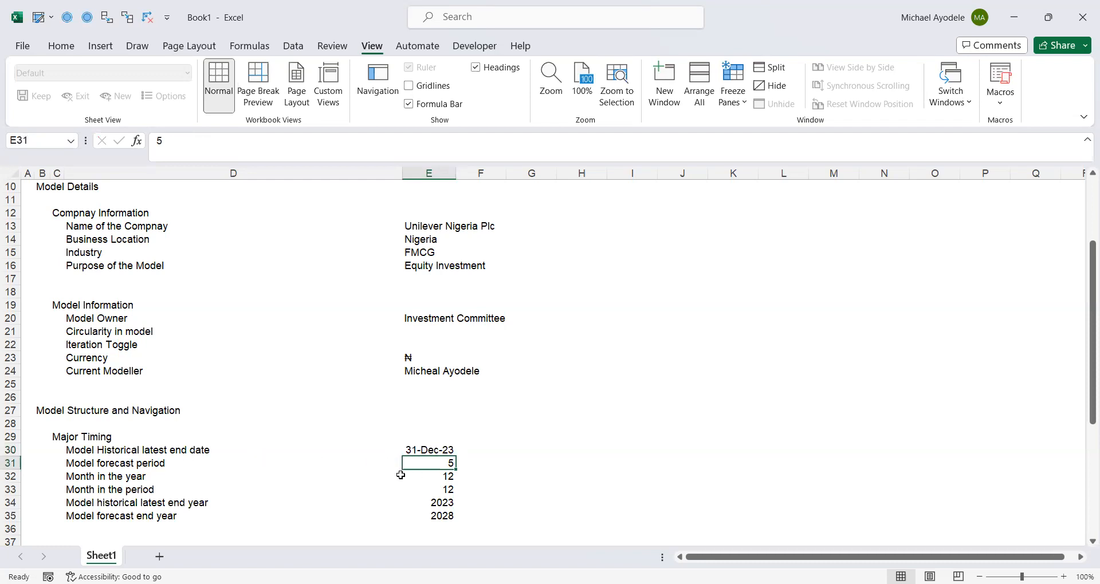
{"action": "left_click", "coordinate": [77, 476]}
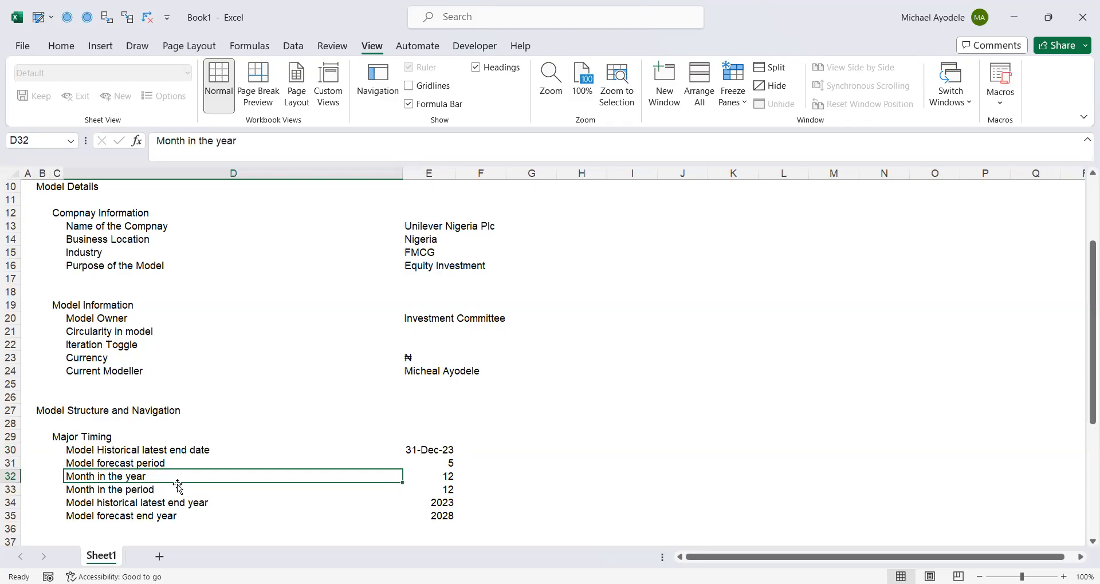
{"action": "left_click", "coordinate": [444, 481]}
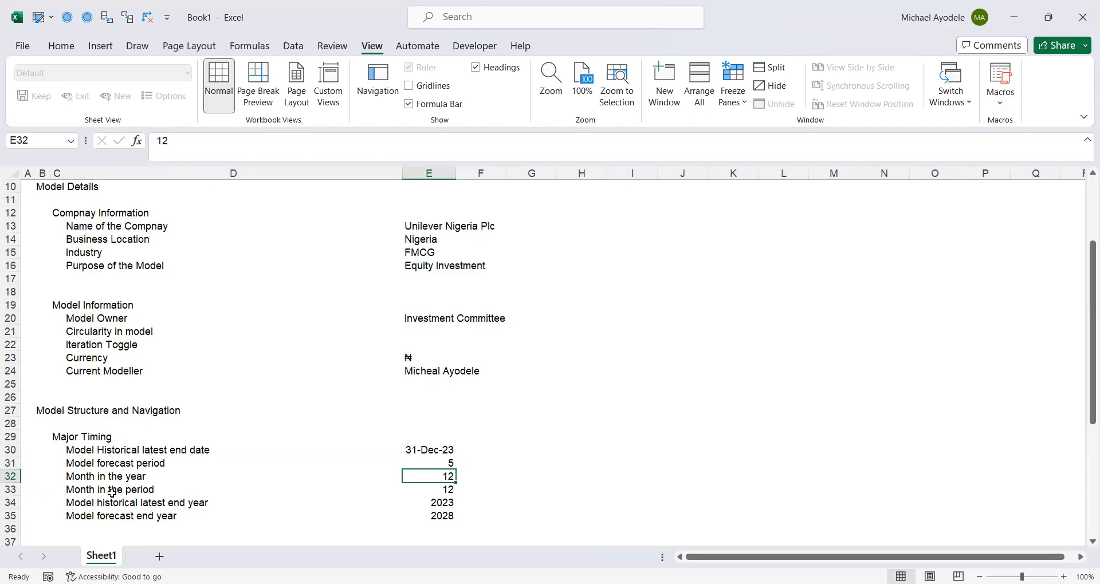
{"action": "left_click", "coordinate": [449, 496]}
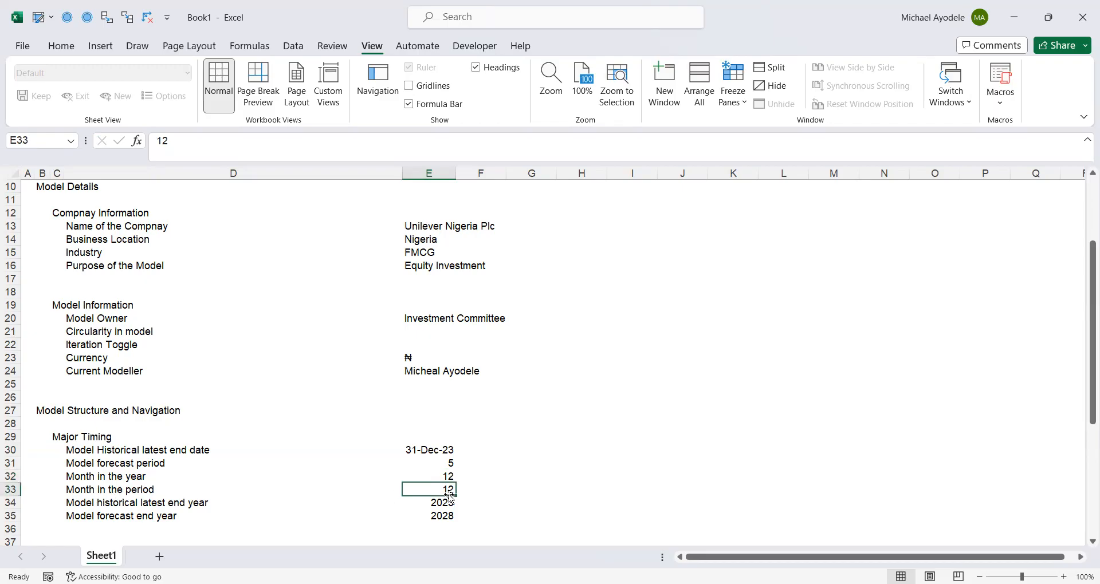
{"action": "left_click", "coordinate": [74, 508]}
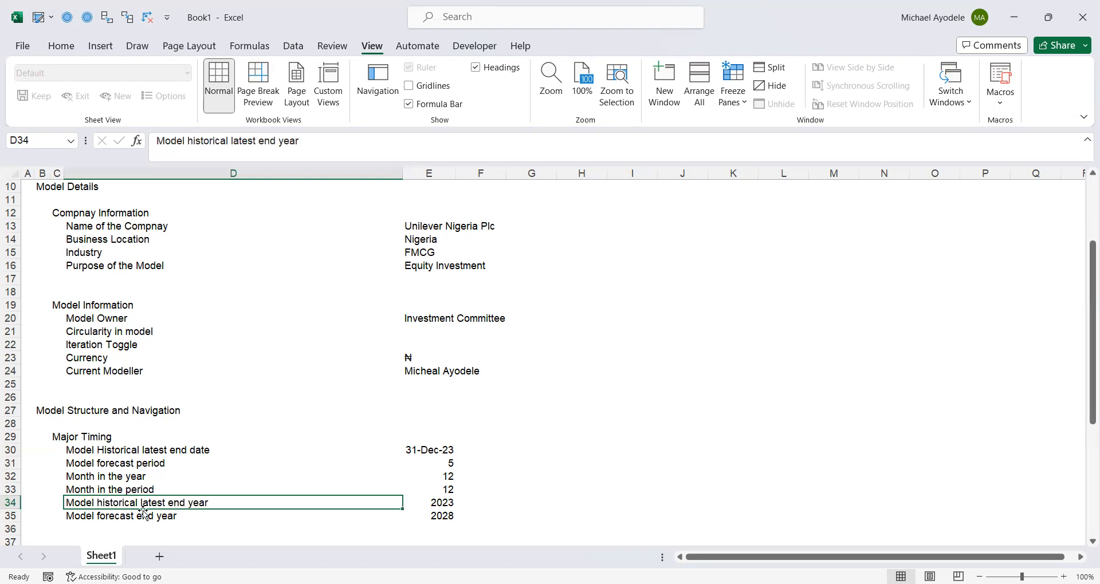
{"action": "left_click", "coordinate": [429, 508]}
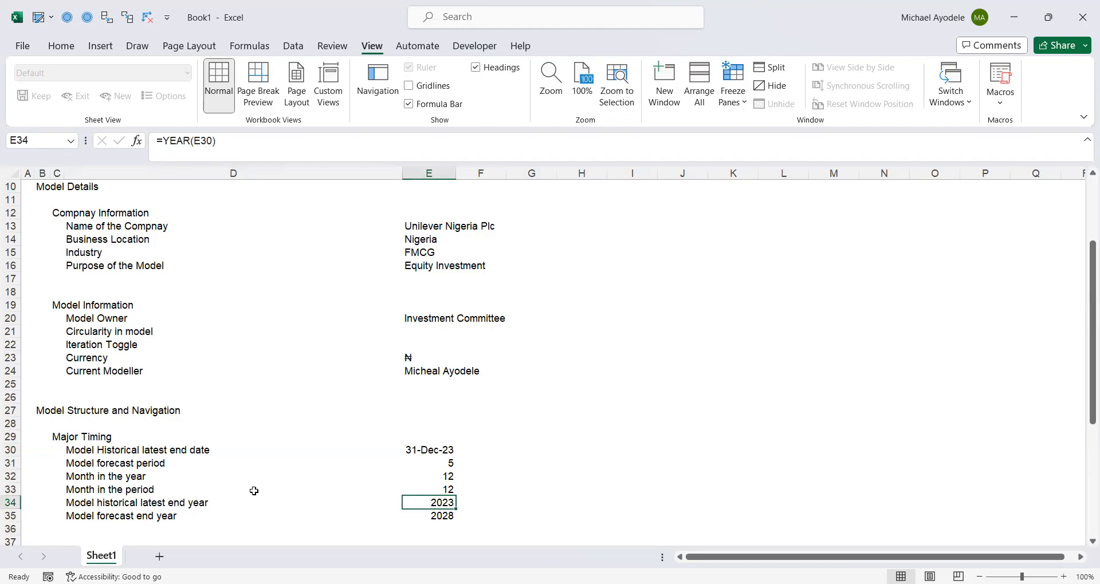
{"action": "left_click", "coordinate": [92, 517]}
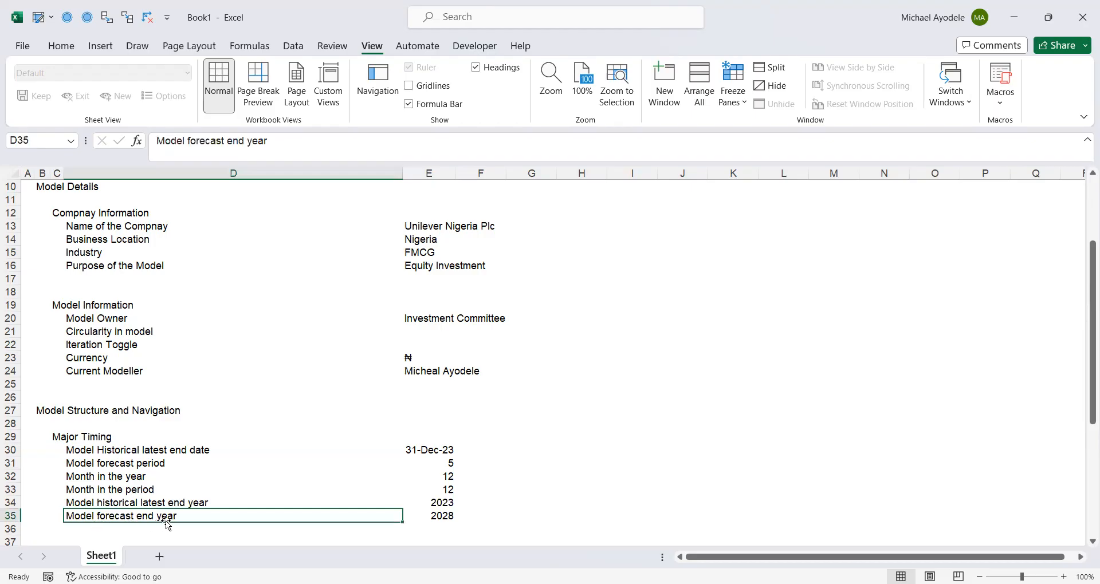
{"action": "left_click", "coordinate": [445, 518]}
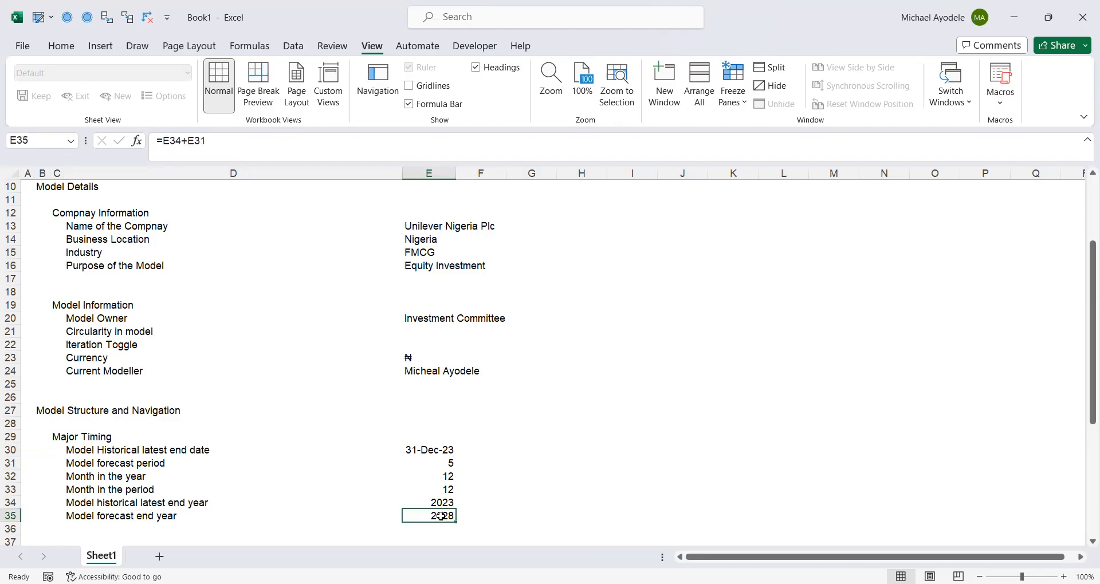
- Re-enter the forecast end year formula in E35 as =E34+E31, summing the historical latest end year and forecast period
{"action": "type", "text": "="}
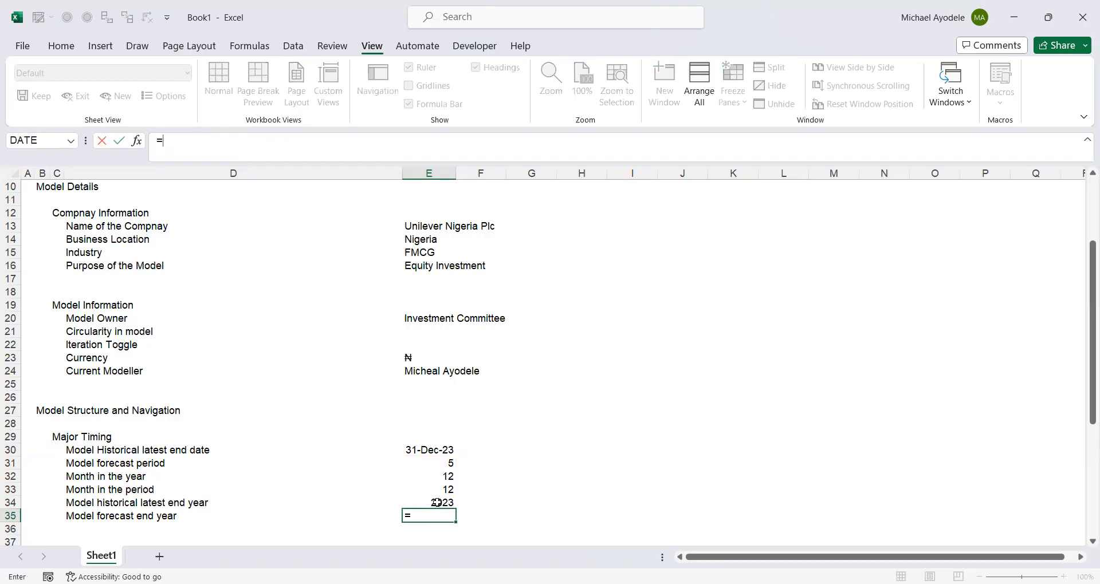
{"action": "left_click", "coordinate": [437, 502]}
{"action": "type", "text": "+"}
{"action": "left_click", "coordinate": [445, 464]}
{"action": "key", "text": "ctrl+Return"}
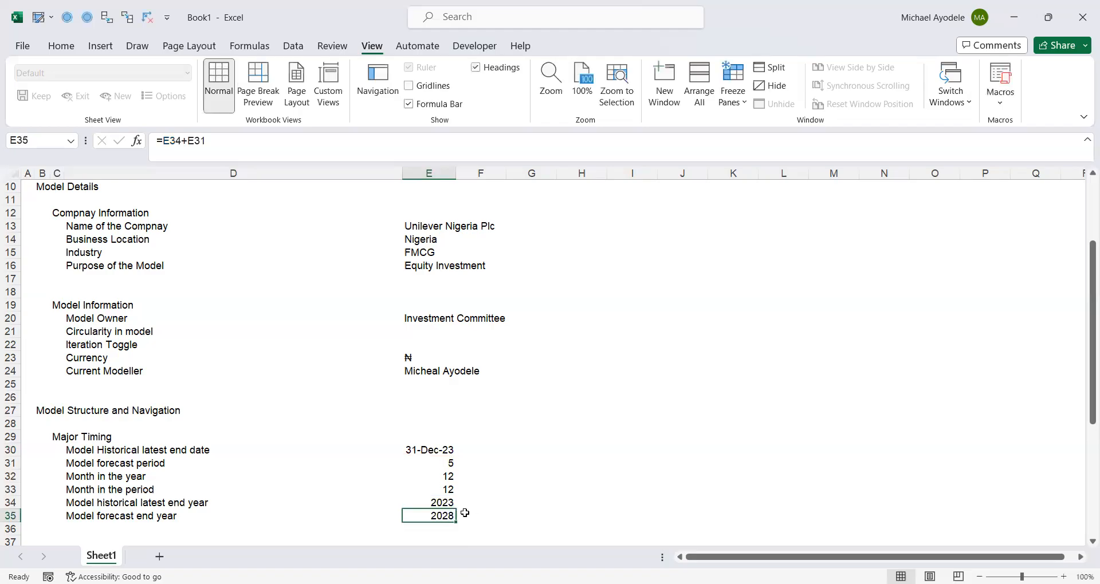
- Try to rebuild the historical latest end year in E34 with the formula =YEAR(E31)
{"action": "left_click", "coordinate": [435, 504]}
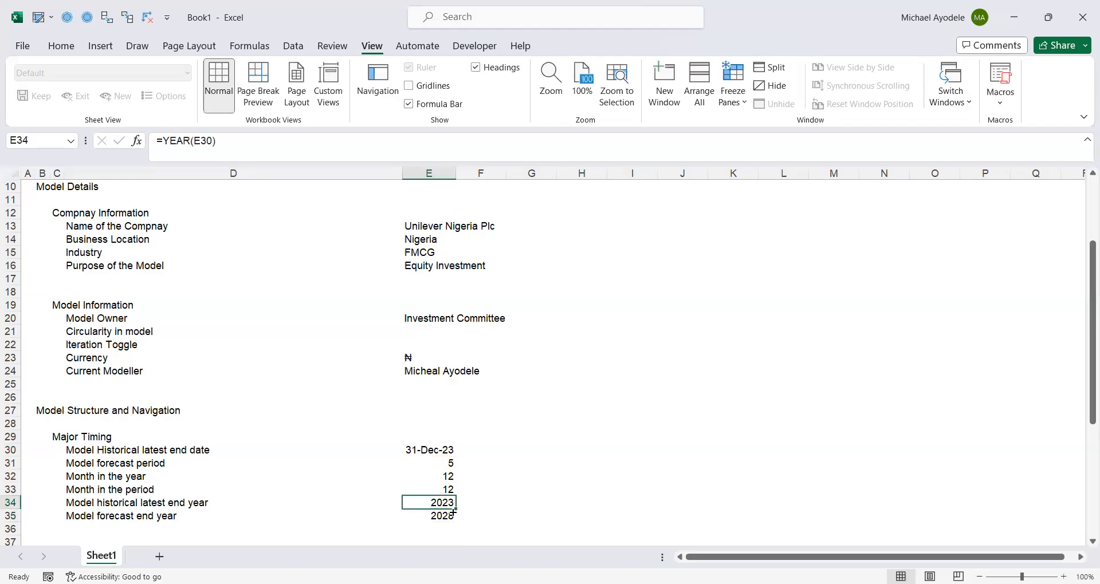
{"action": "type", "text": "="}
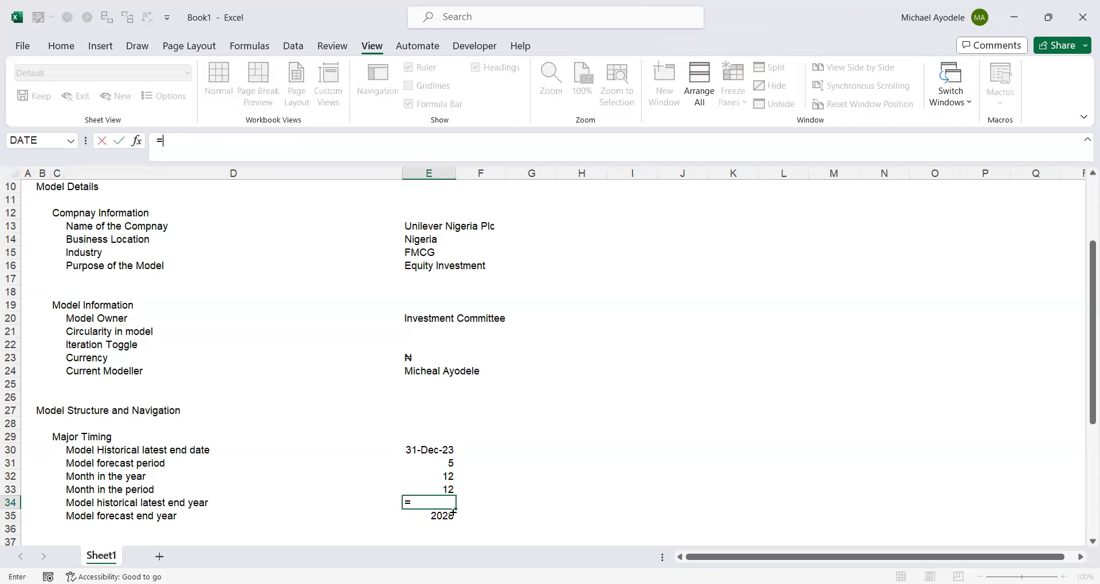
{"action": "type", "text": "year"}
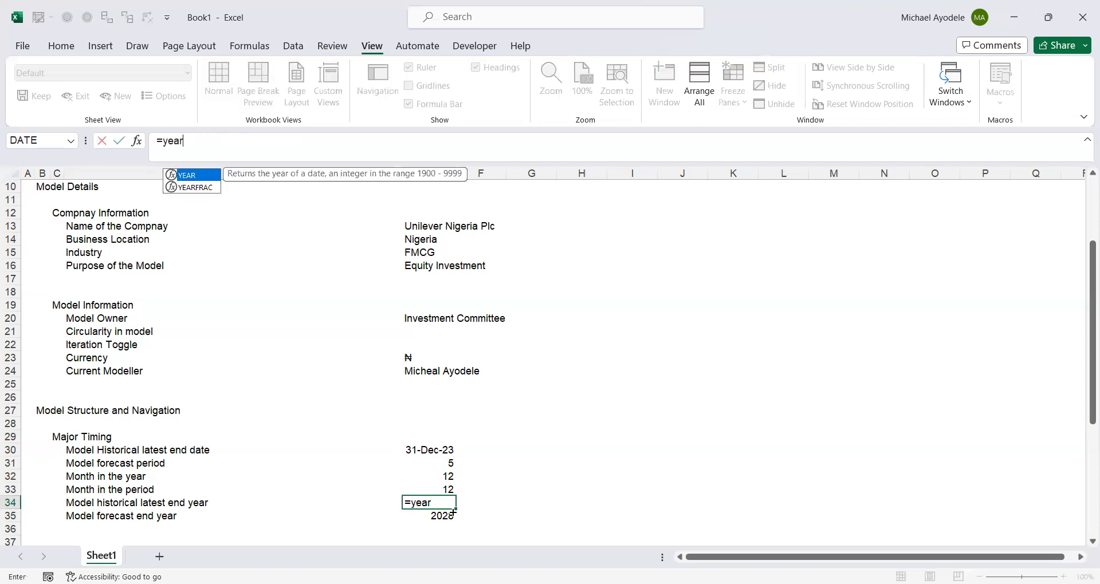
{"action": "key", "text": "Tab"}
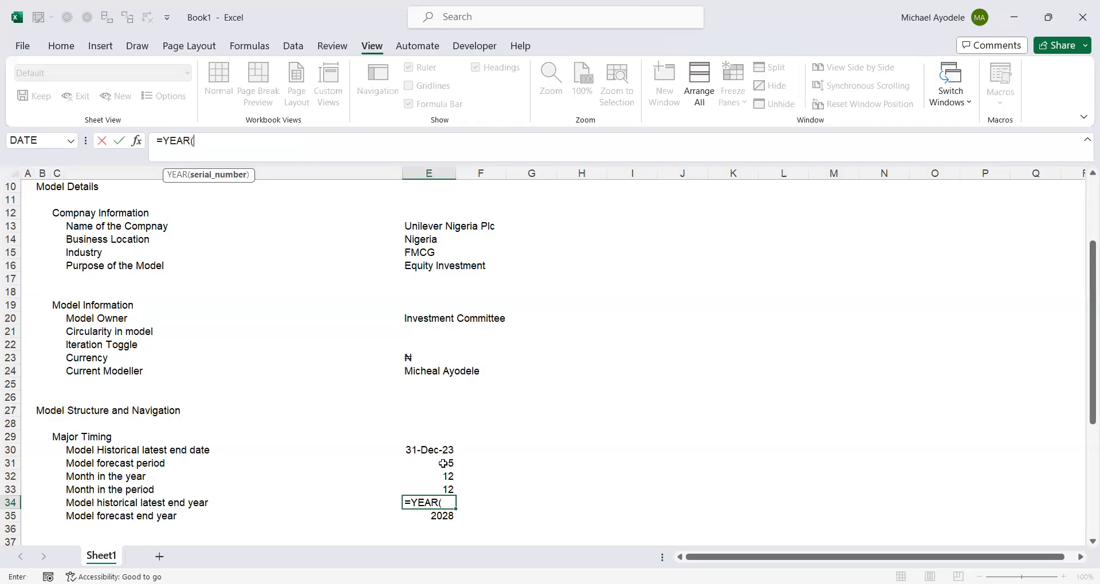
{"action": "left_click", "coordinate": [438, 463]}
{"action": "type", "text": ")"}
{"action": "key", "text": "ctrl+Return"}
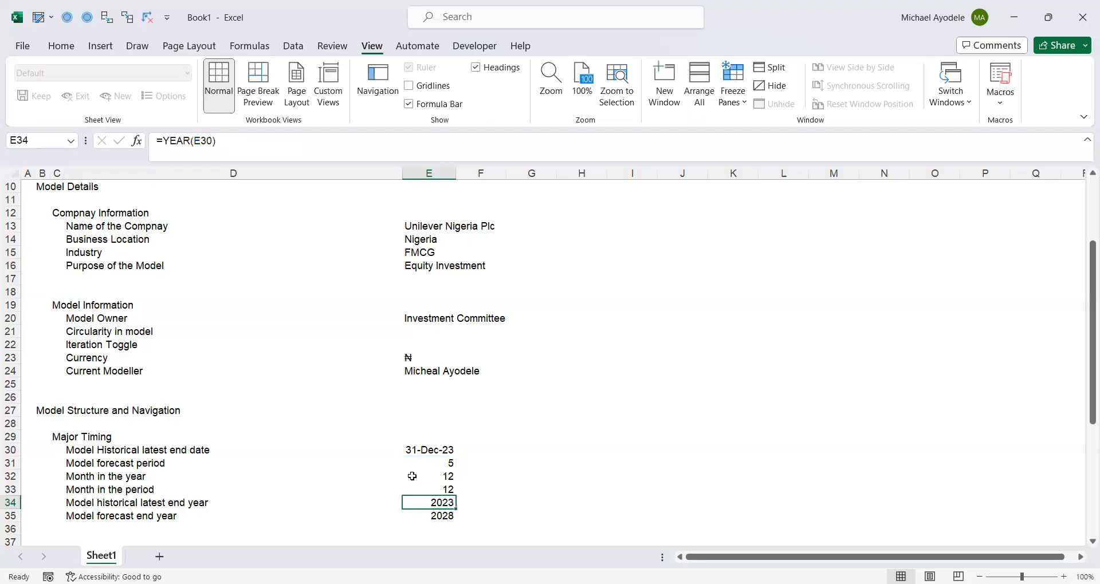
{"action": "left_click", "coordinate": [368, 488]}
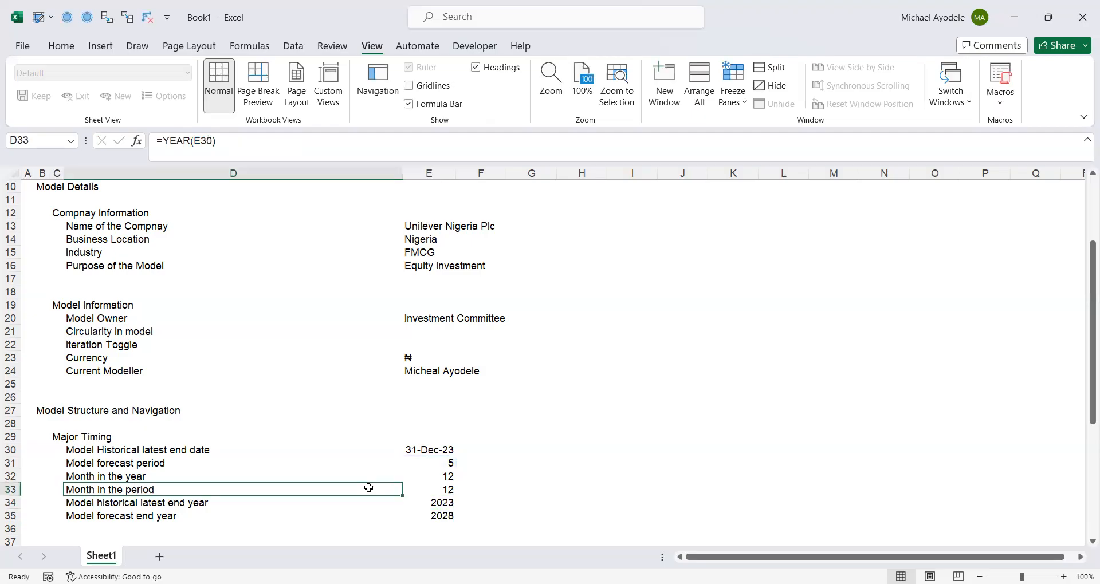
- Delete the three blank rows 36 to 38 above the Sheet Structure heading
{"action": "left_click", "coordinate": [331, 529]}
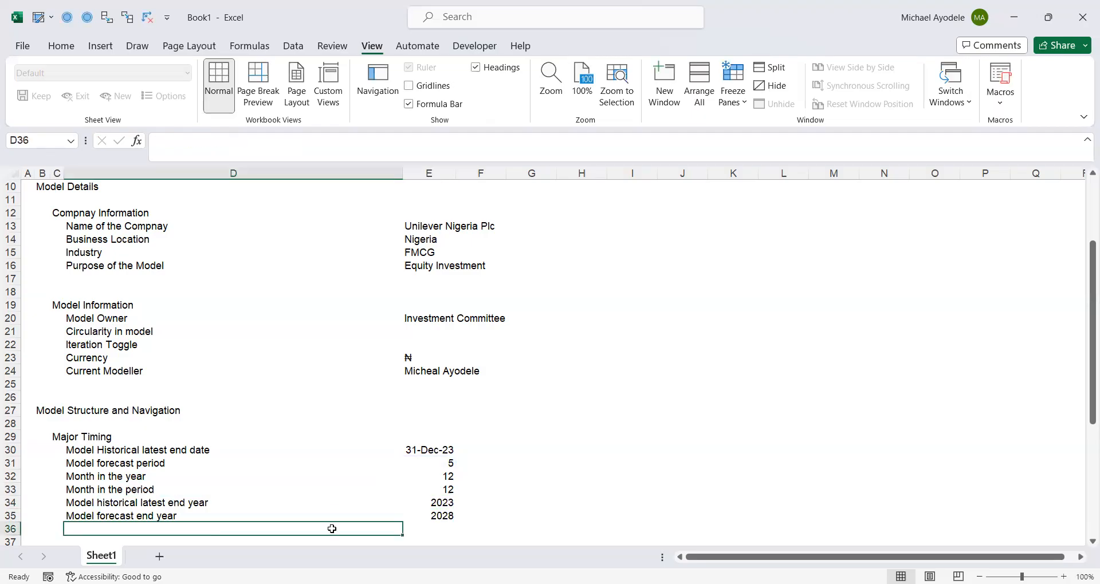
{"action": "key", "text": "Down"}
{"action": "key", "text": "Down"}
{"action": "key", "text": "Down"}
{"action": "key", "text": "Down"}
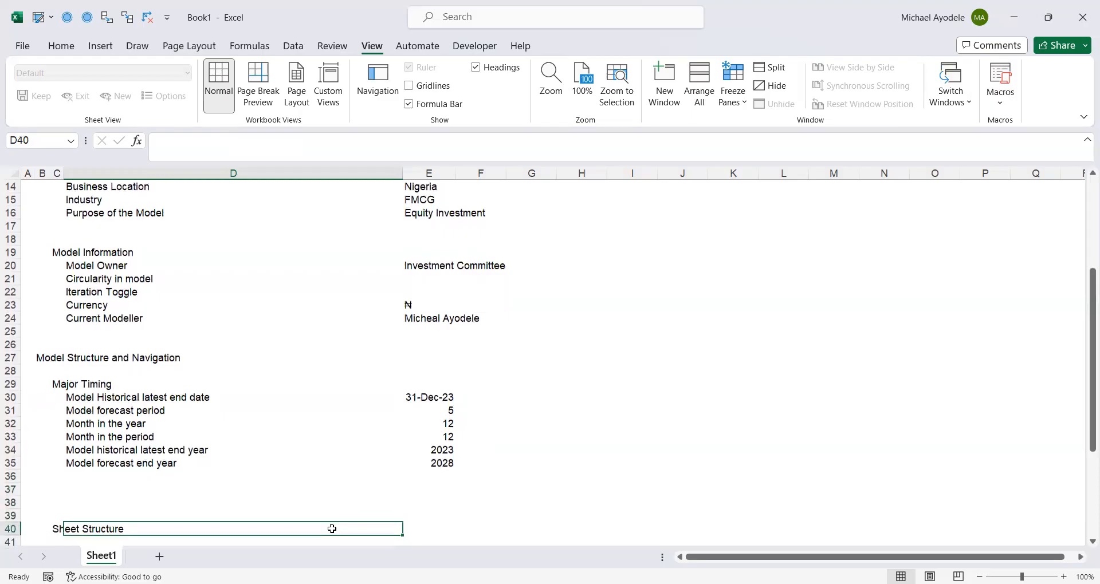
{"action": "key", "text": "Down"}
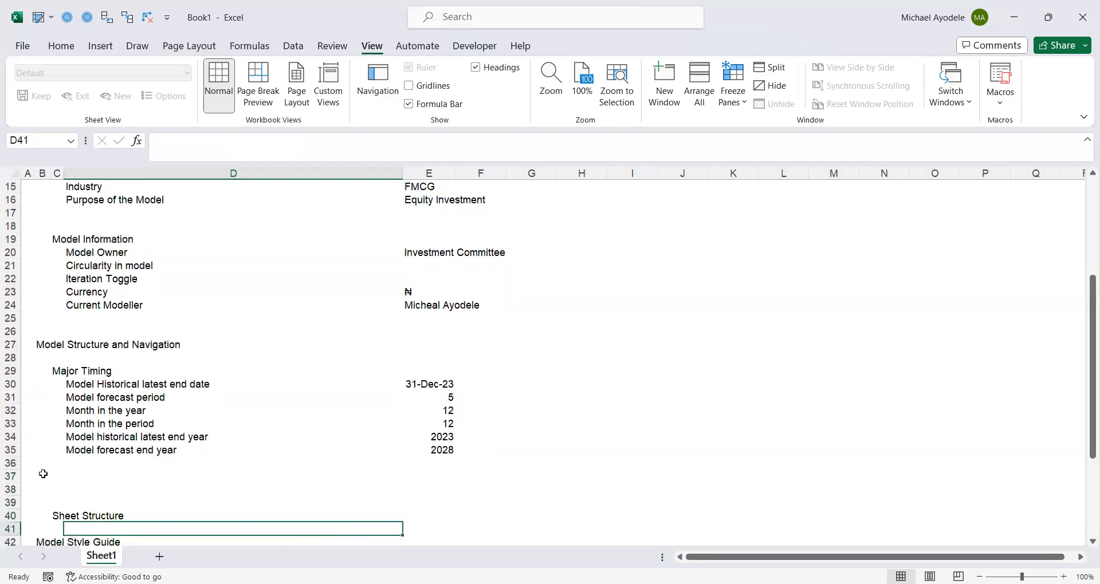
{"action": "left_click_drag", "start_coordinate": [10, 463], "coordinate": [10, 490]}
{"action": "right_click", "coordinate": [10, 490]}
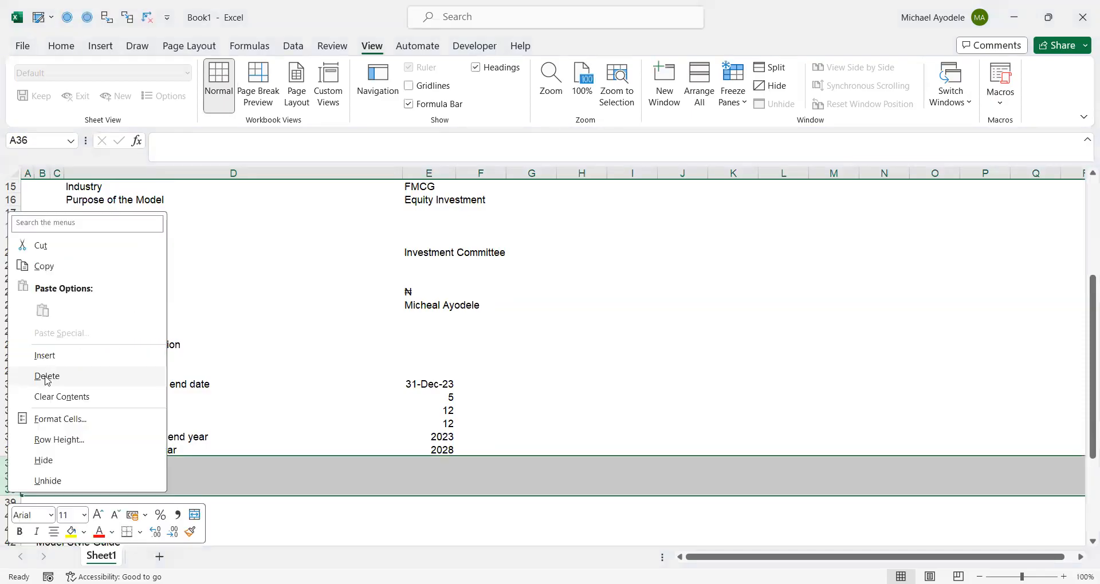
{"action": "left_click", "coordinate": [47, 376]}
{"action": "left_click", "coordinate": [107, 477]}
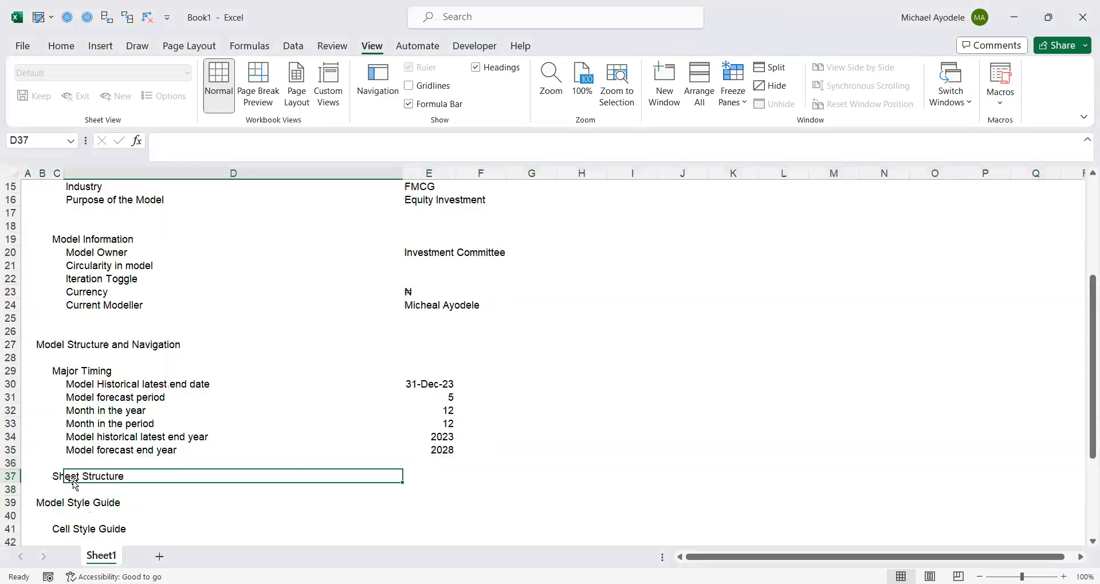
- Insert 13 blank rows between the Sheet Structure and Model Style Guide headings, starting at row 38
{"action": "left_click", "coordinate": [55, 504]}
{"action": "left_click", "coordinate": [55, 528]}
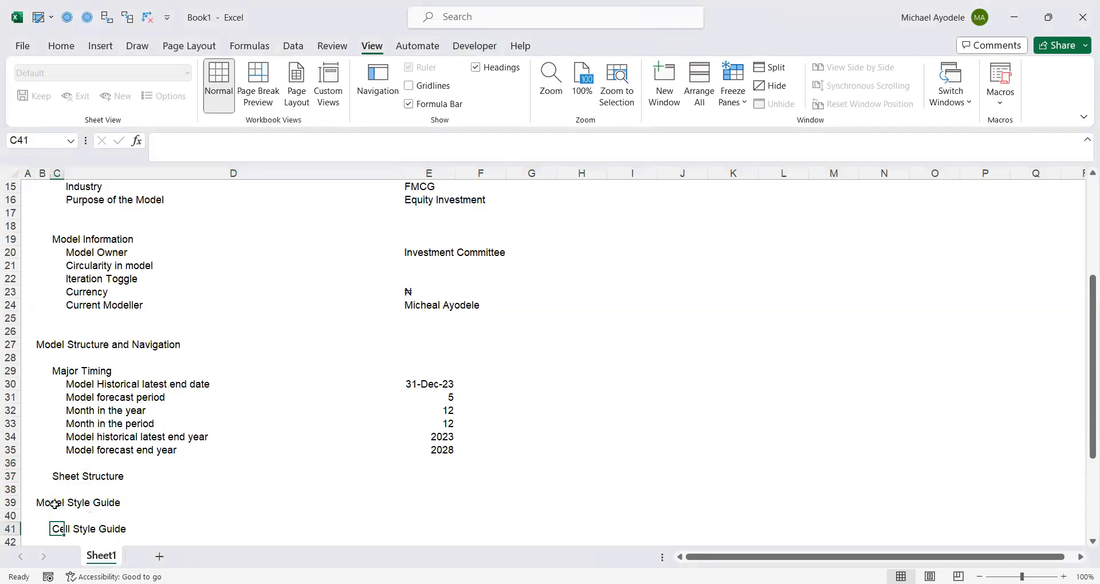
{"action": "key", "text": "Down"}
{"action": "key", "text": "Down"}
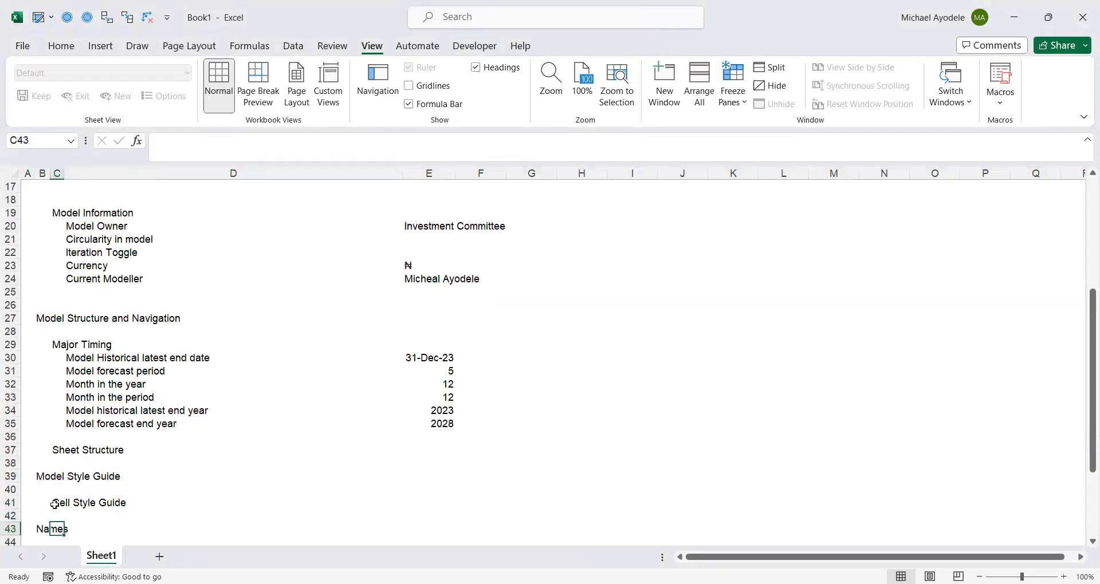
{"action": "key", "text": "Down"}
{"action": "key", "text": "Up"}
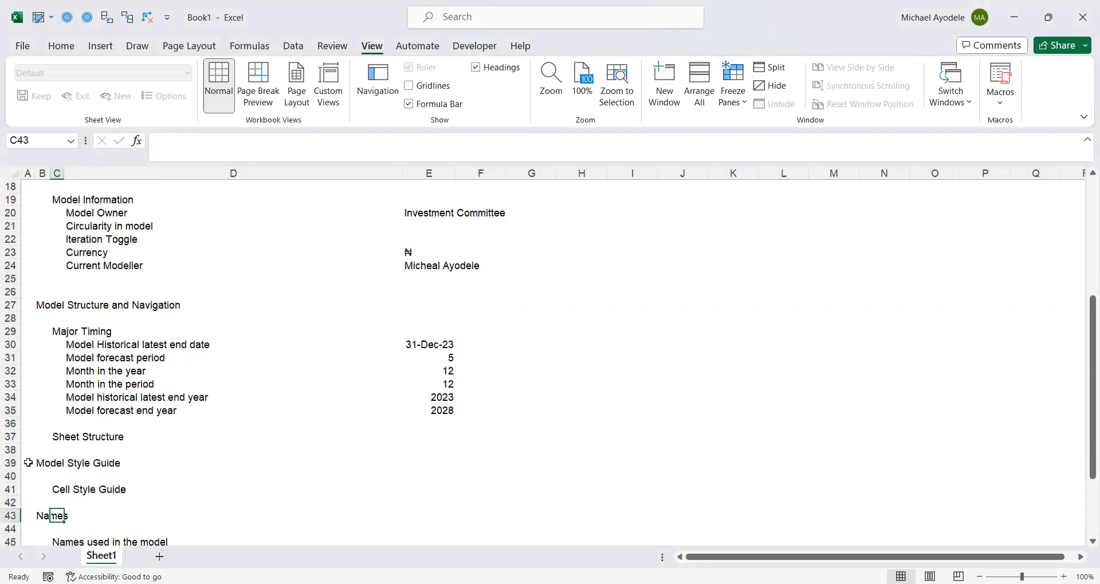
{"action": "left_click", "coordinate": [5, 449]}
{"action": "left_click_drag", "start_coordinate": [5, 448], "coordinate": [6, 509]}
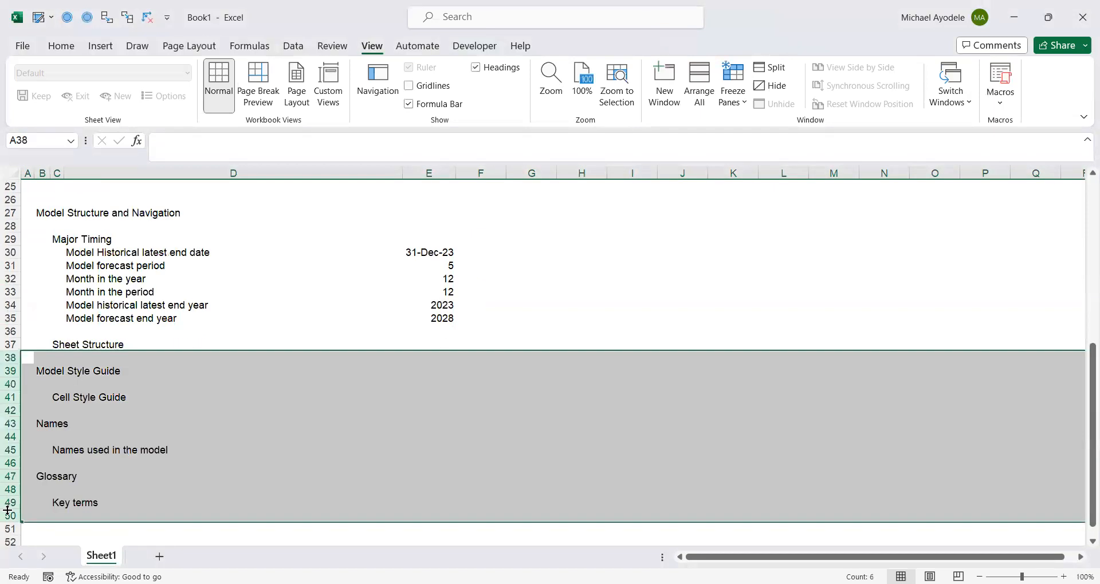
{"action": "right_click", "coordinate": [7, 510]}
{"action": "left_click", "coordinate": [50, 381]}
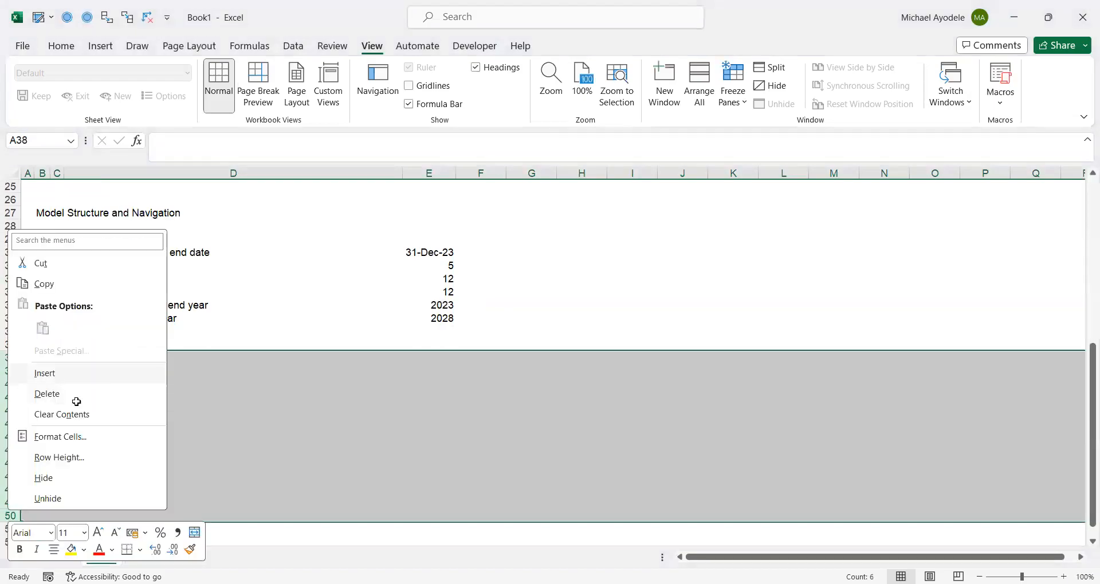
{"action": "left_click", "coordinate": [81, 406]}
- List Cover page in D38 and Guide in D39 under the Sheet Structure heading
{"action": "left_click", "coordinate": [74, 354]}
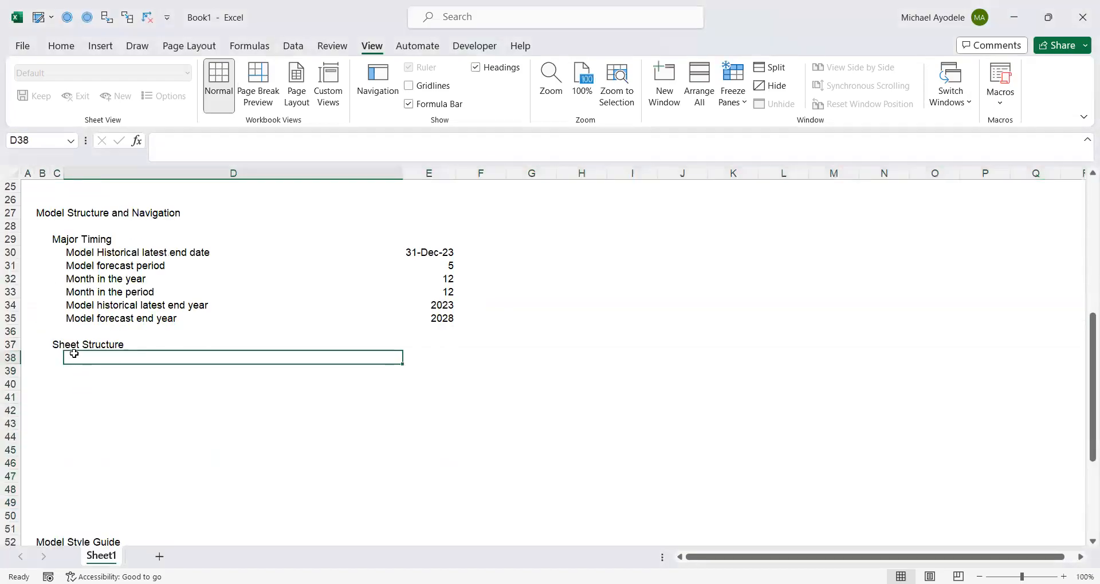
{"action": "type", "text": "Cover pa"}
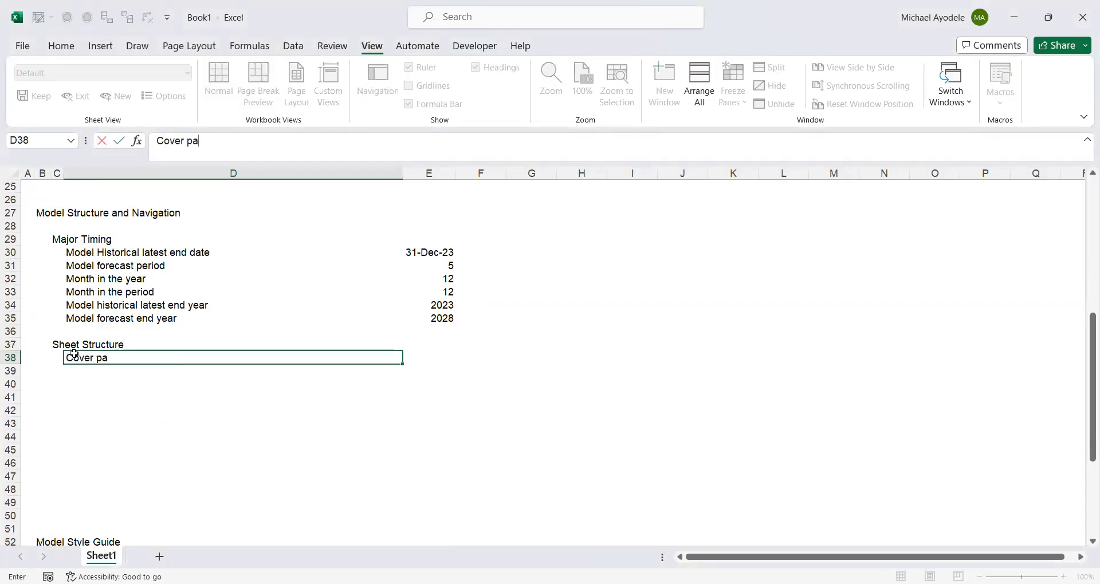
{"action": "type", "text": "ge"}
{"action": "key", "text": "ctrl+Return"}
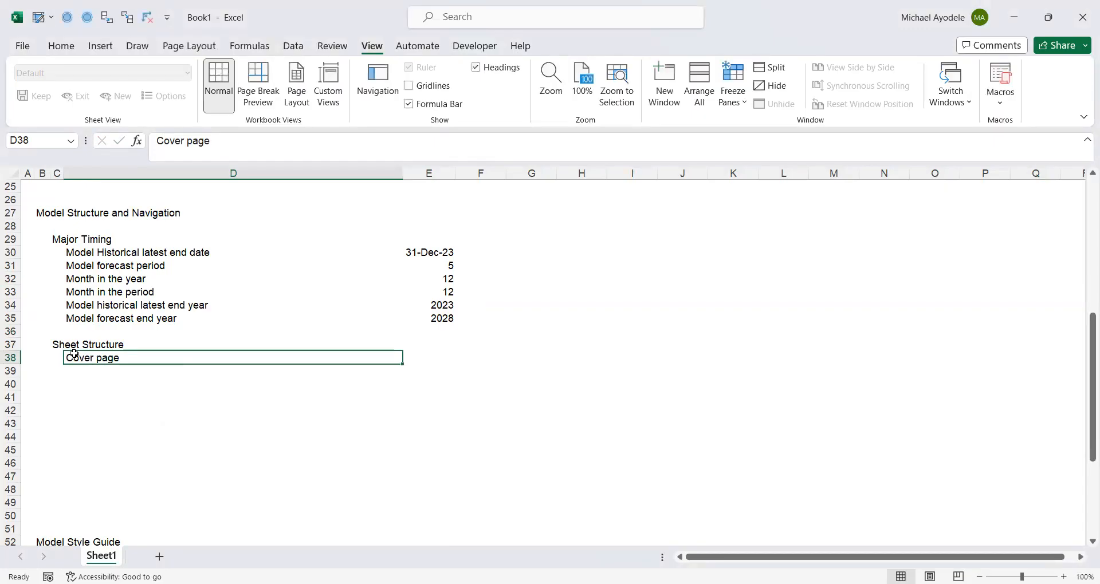
{"action": "key", "text": "Down"}
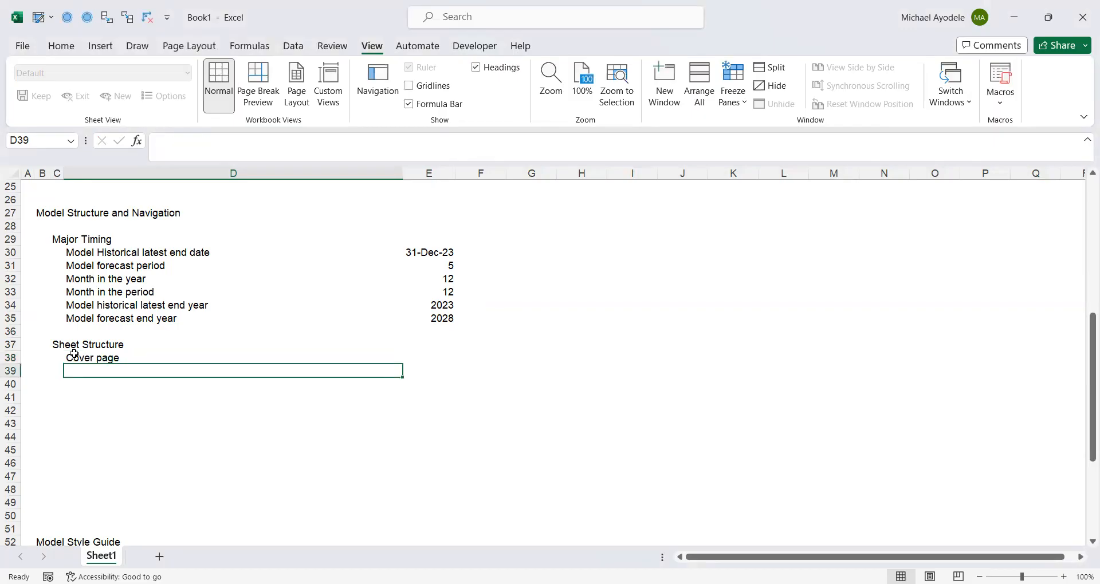
{"action": "type", "text": "Guide"}
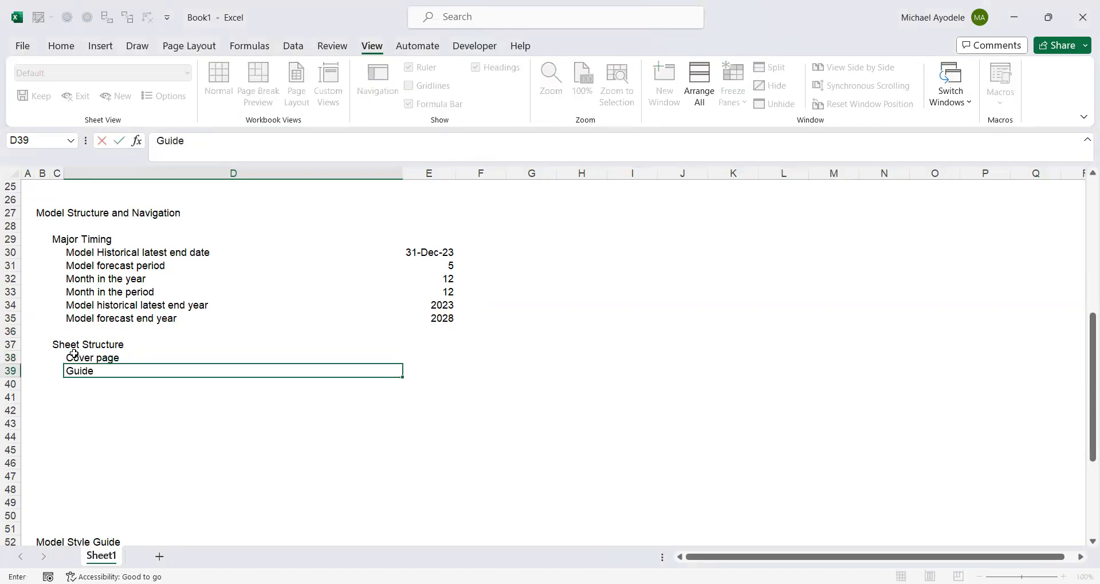
{"action": "key", "text": "ctrl+Return"}
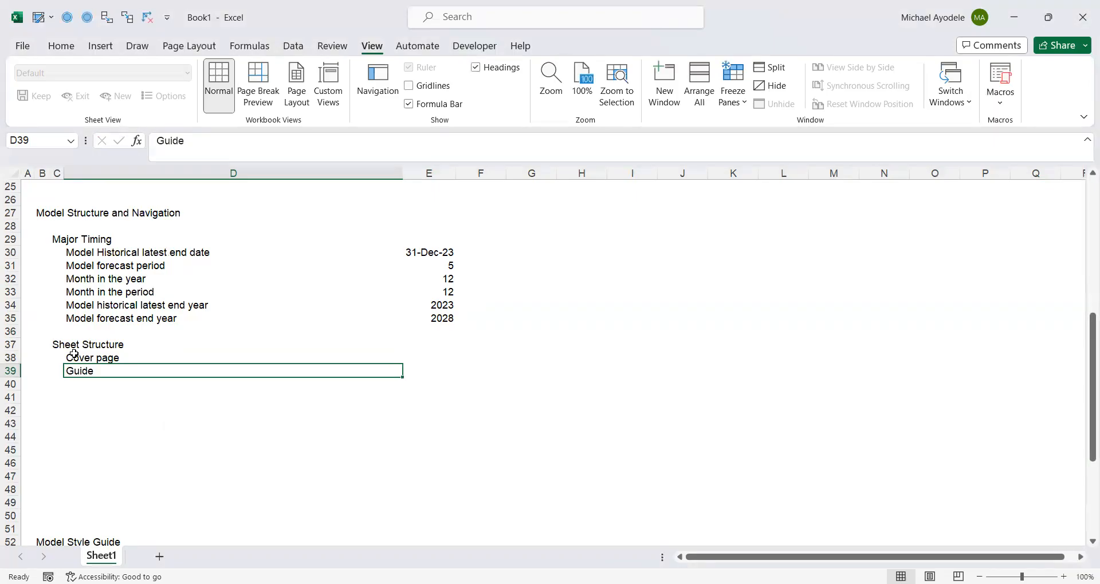
- Add Input and Assumptions to the sheet list in D40
{"action": "key", "text": "Down"}
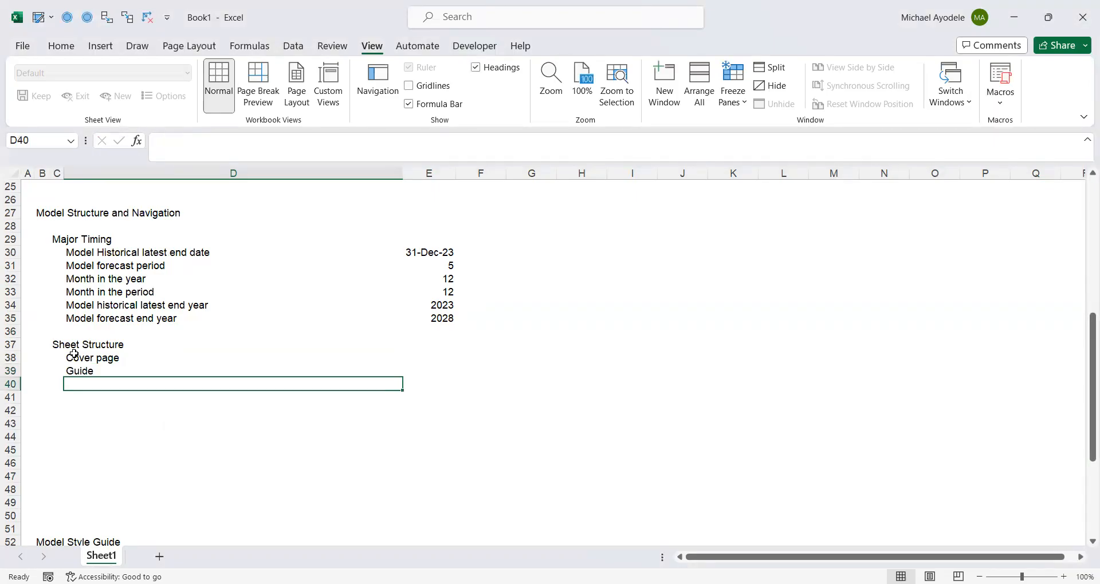
{"action": "type", "text": "In"}
{"action": "type", "text": "t"}
{"action": "key", "text": "BackSpace"}
{"action": "key", "text": "BackSpace"}
{"action": "type", "text": "ut and"}
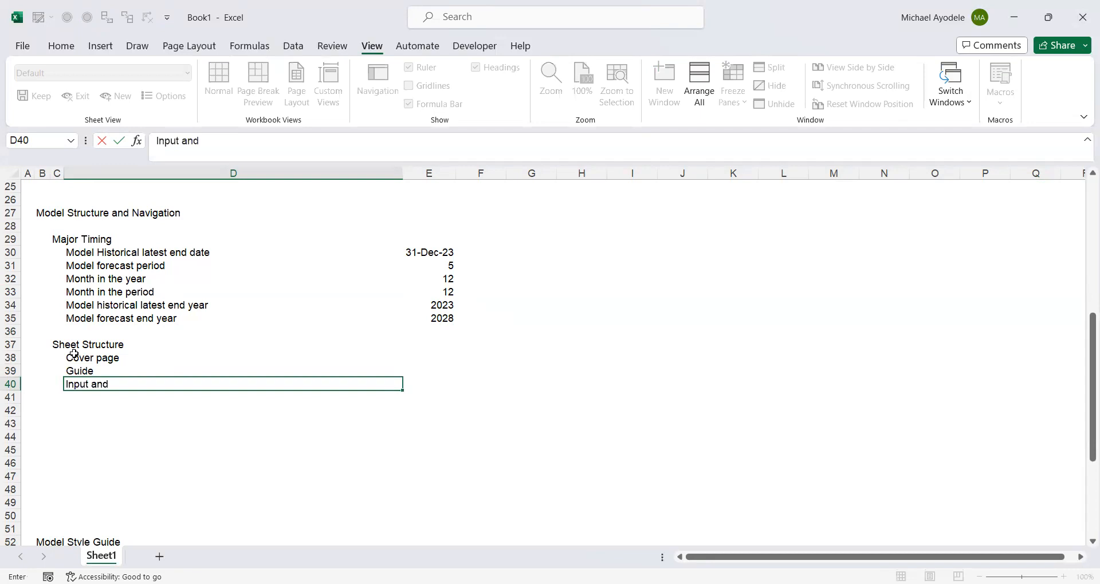
{"action": "type", "text": " Assumptions"}
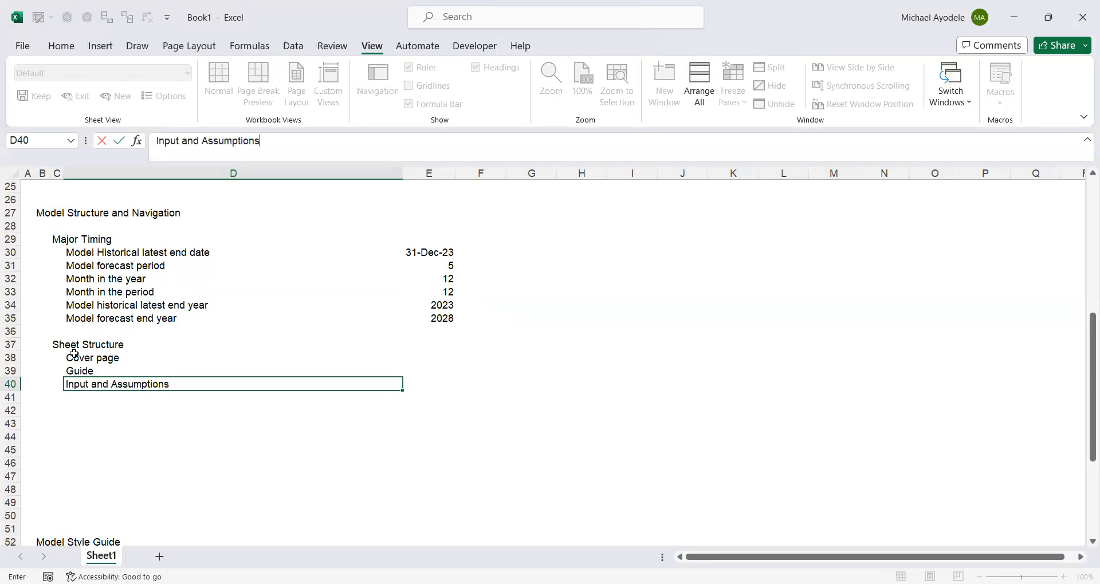
{"action": "key", "text": "ctrl+Return"}
- Add Calculations and Schedules to the sheet list in D41
{"action": "key", "text": "Down"}
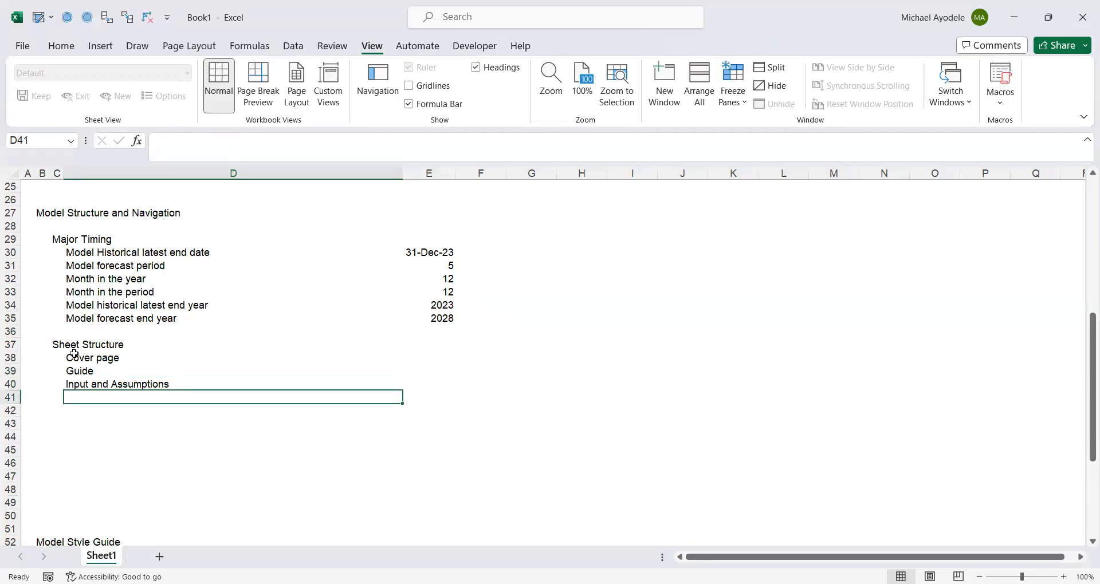
{"action": "type", "text": "C"}
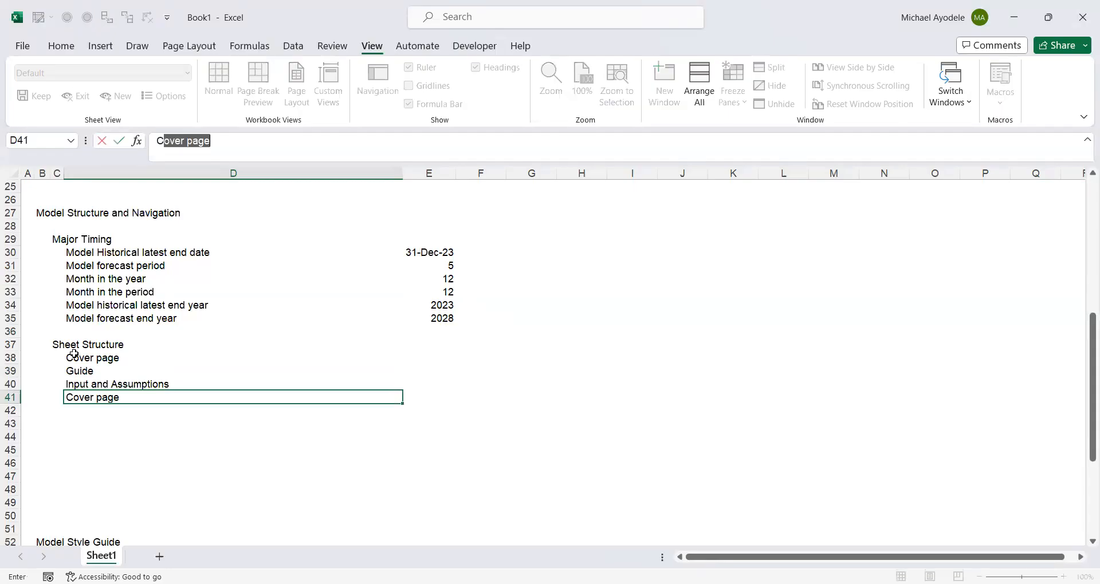
{"action": "type", "text": "alcula"}
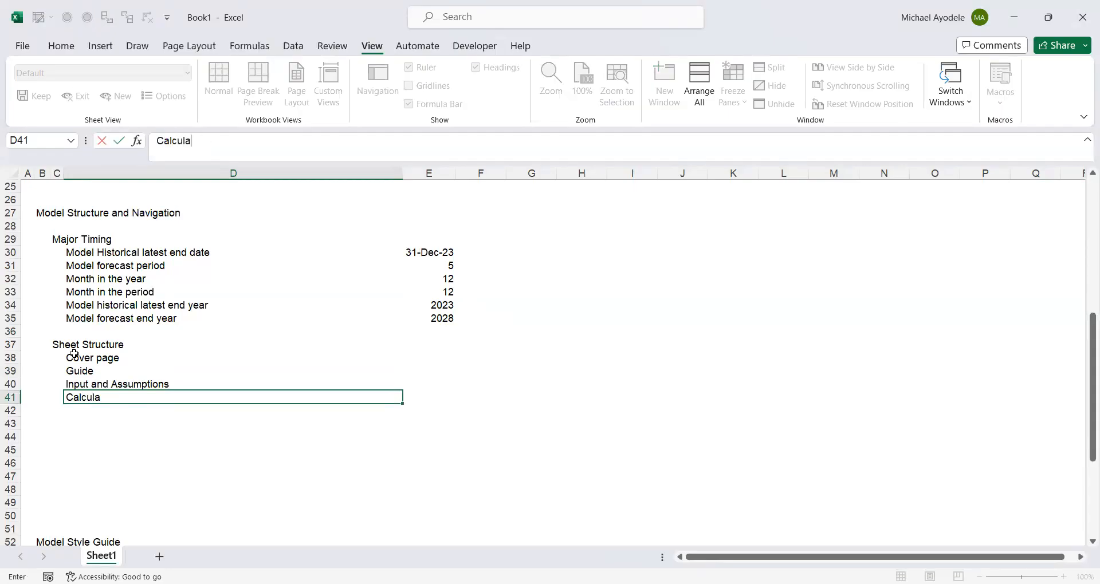
{"action": "type", "text": "tions and Schedules"}
{"action": "key", "text": "Return"}
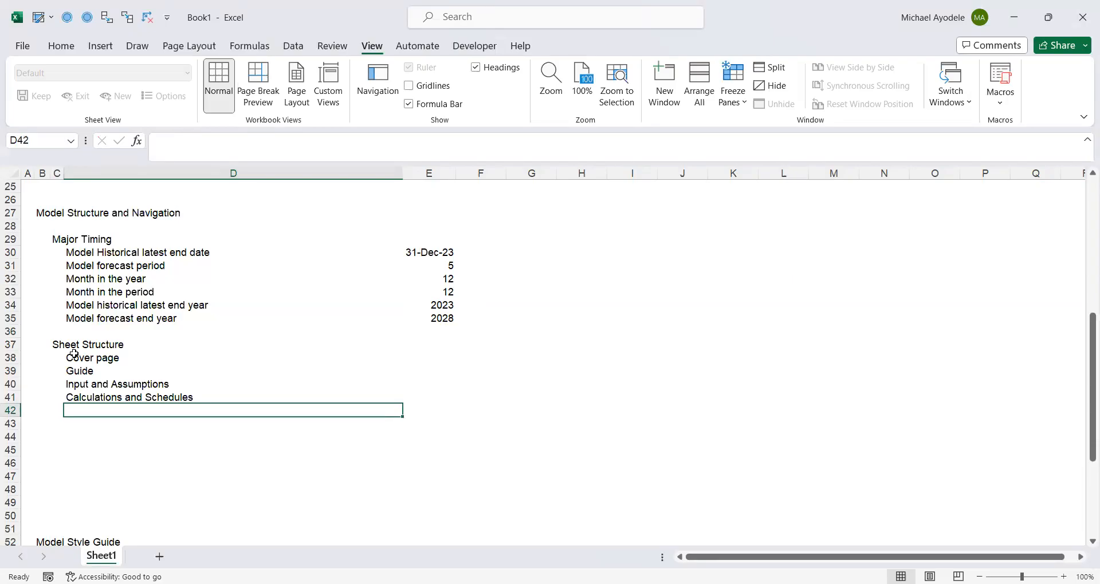
- Add Scenerio Analysis to the sheet list in D42
{"action": "type", "text": "S"}
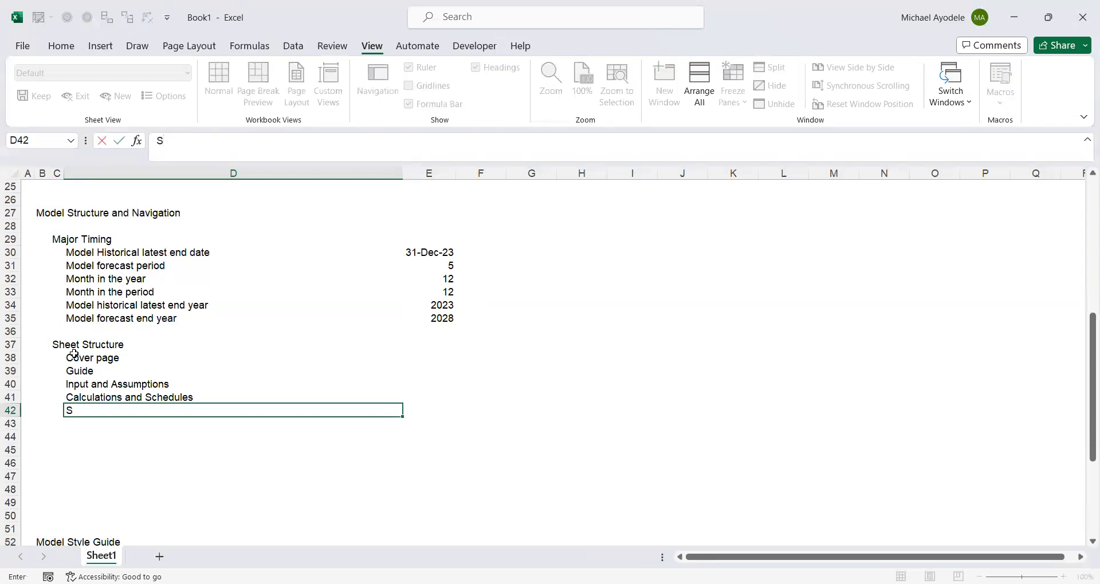
{"action": "type", "text": "cenerio Ana"}
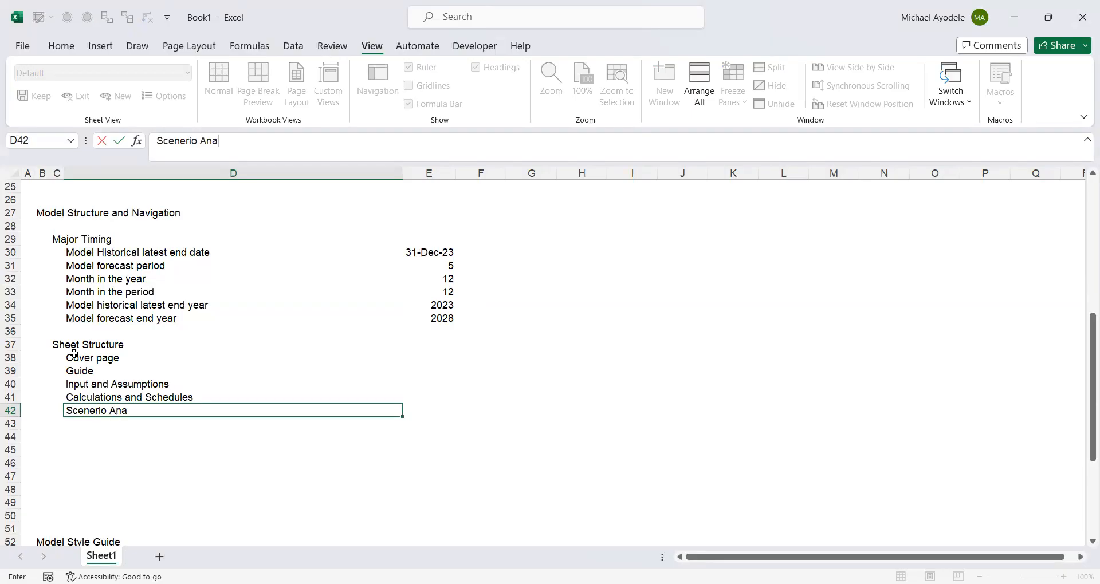
{"action": "type", "text": "lysis"}
{"action": "key", "text": "ctrl+Return"}
{"action": "key", "text": "Down"}
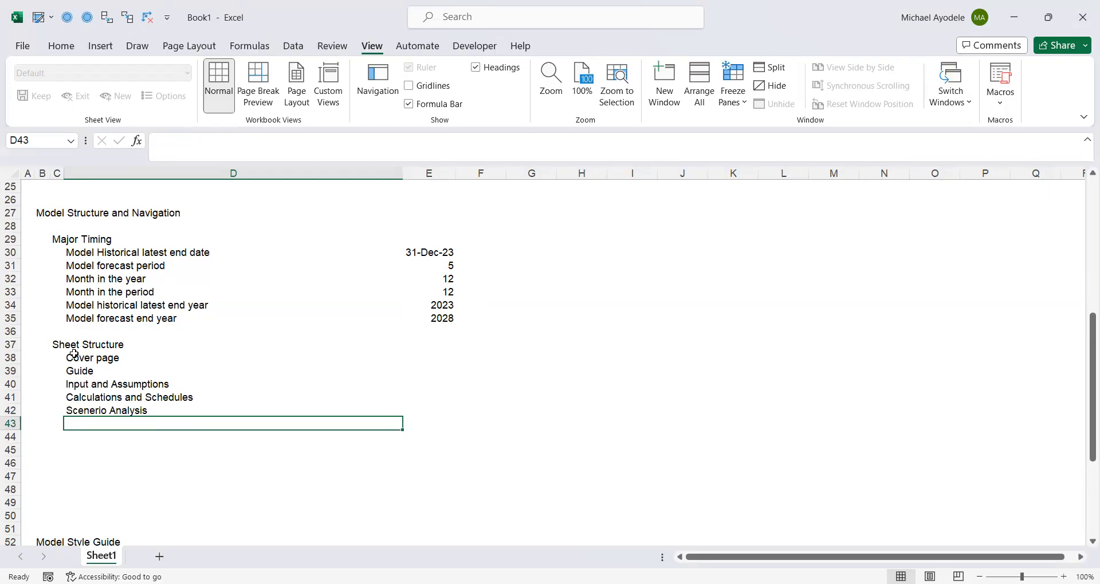
- Add Ratio Analysis to the sheet list in D43
{"action": "type", "text": "Ra"}
{"action": "key", "text": "BackSpace"}
{"action": "type", "text": "tio"}
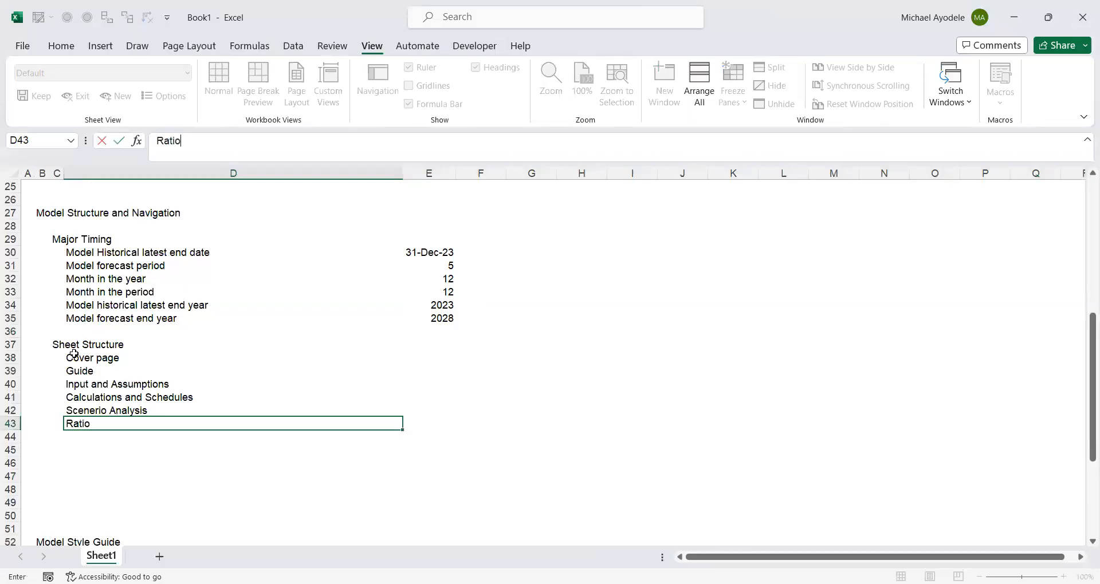
{"action": "type", "text": " Analysis"}
{"action": "key", "text": "Return"}
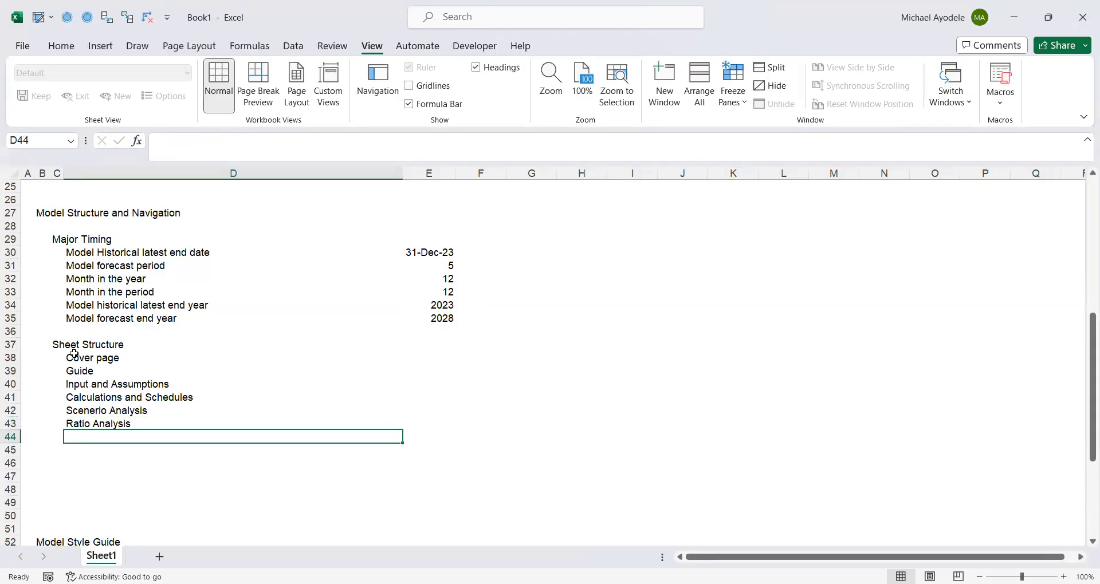
- Add Income Statement to the sheet list in D44
{"action": "type", "text": "In"}
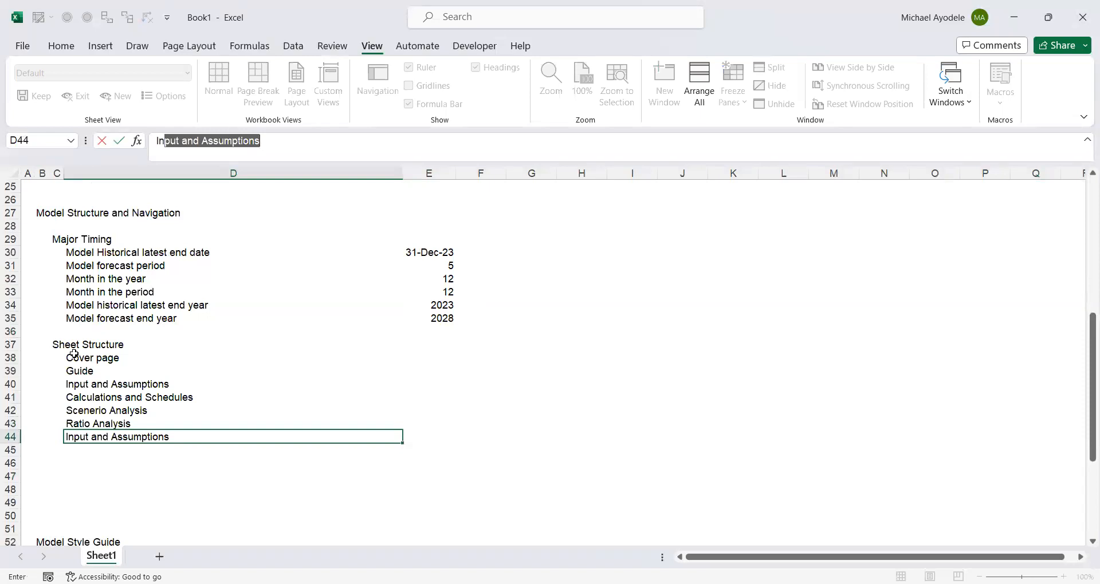
{"action": "type", "text": "come Statement"}
{"action": "key", "text": "Return"}
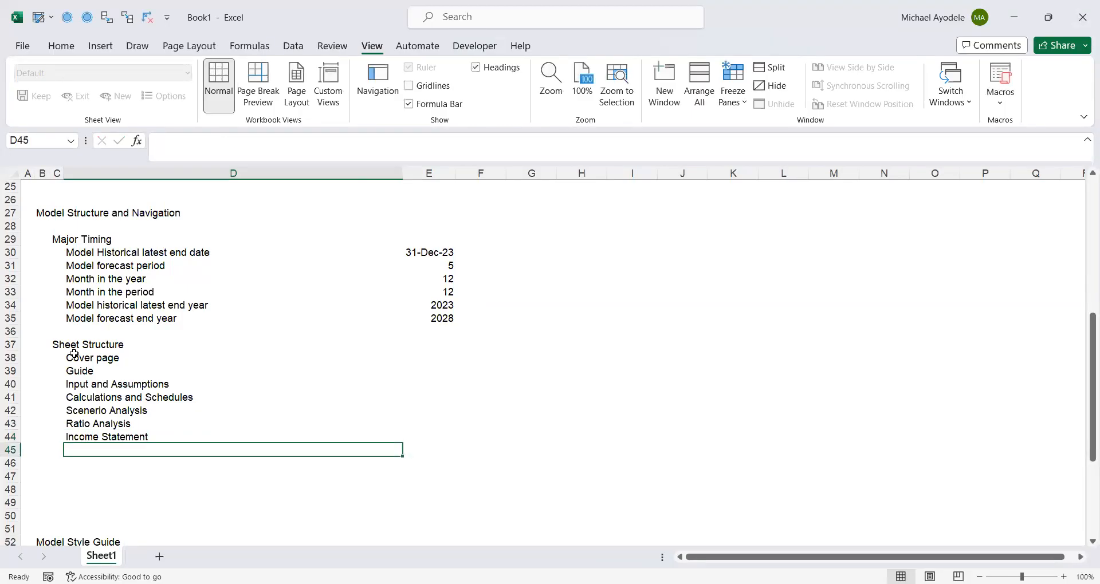
- Add Cashflow Statement to the sheet list in D45
{"action": "type", "text": "Cas"}
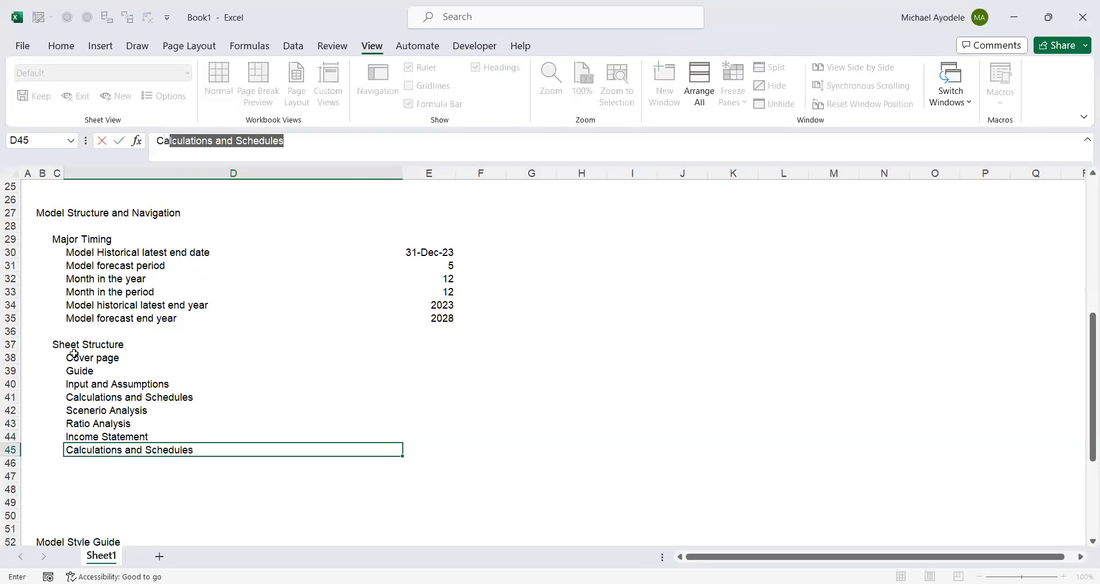
{"action": "type", "text": "hfo"}
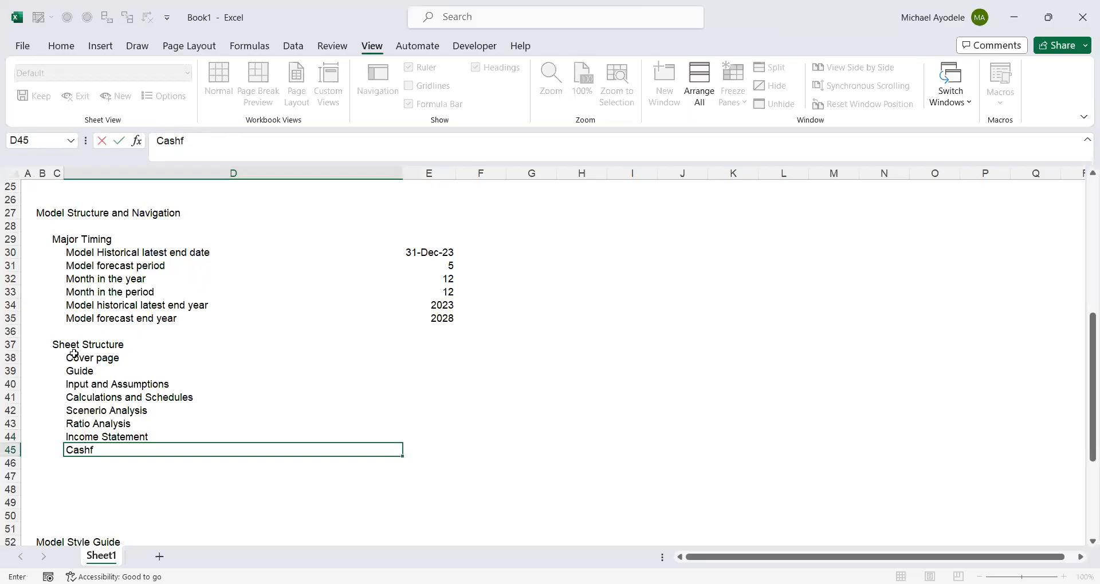
{"action": "key", "text": "BackSpace"}
{"action": "type", "text": "low Statement"}
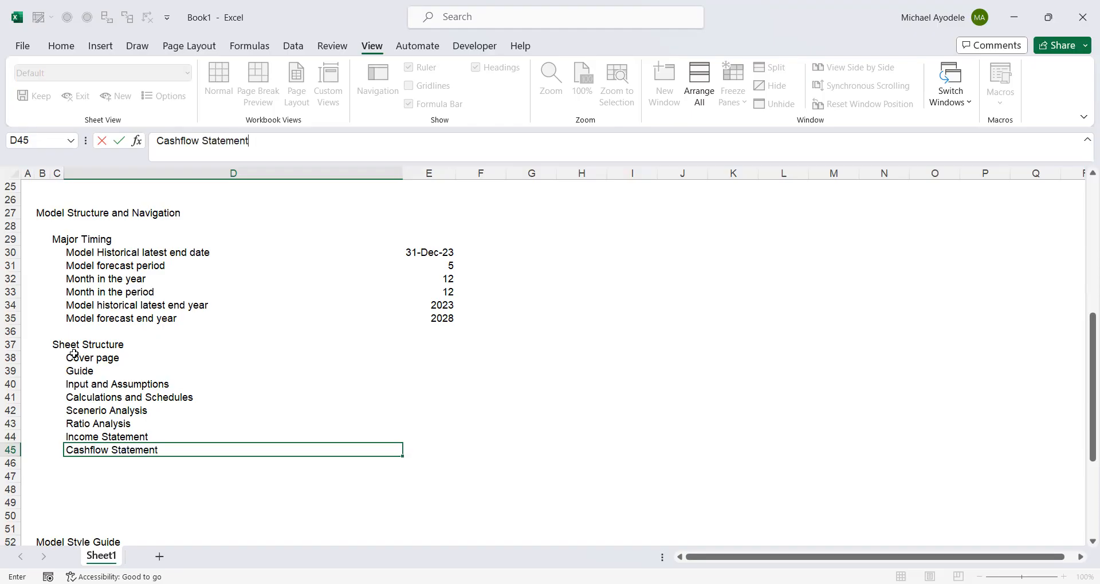
{"action": "key", "text": "Return"}
- Add Balance Sheet to the sheet list in D46
{"action": "type", "text": "Ba"}
{"action": "type", "text": ";a"}
{"action": "key", "text": "BackSpace"}
{"action": "key", "text": "BackSpace"}
{"action": "type", "text": "lance Sheet"}
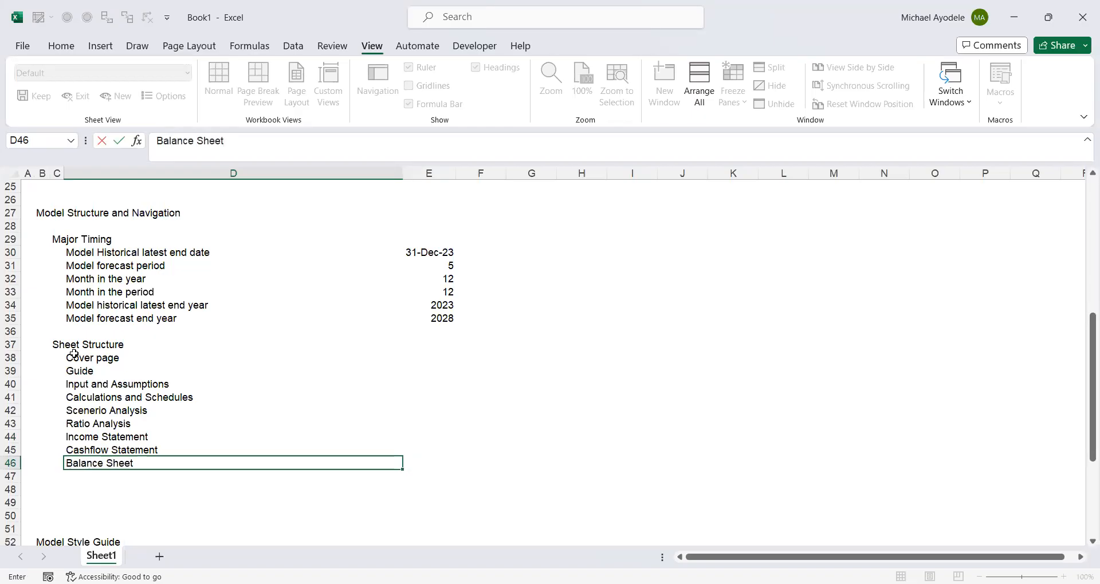
{"action": "key", "text": "Return"}
- Add Valuation to the sheet list in D47
{"action": "type", "text": "V"}
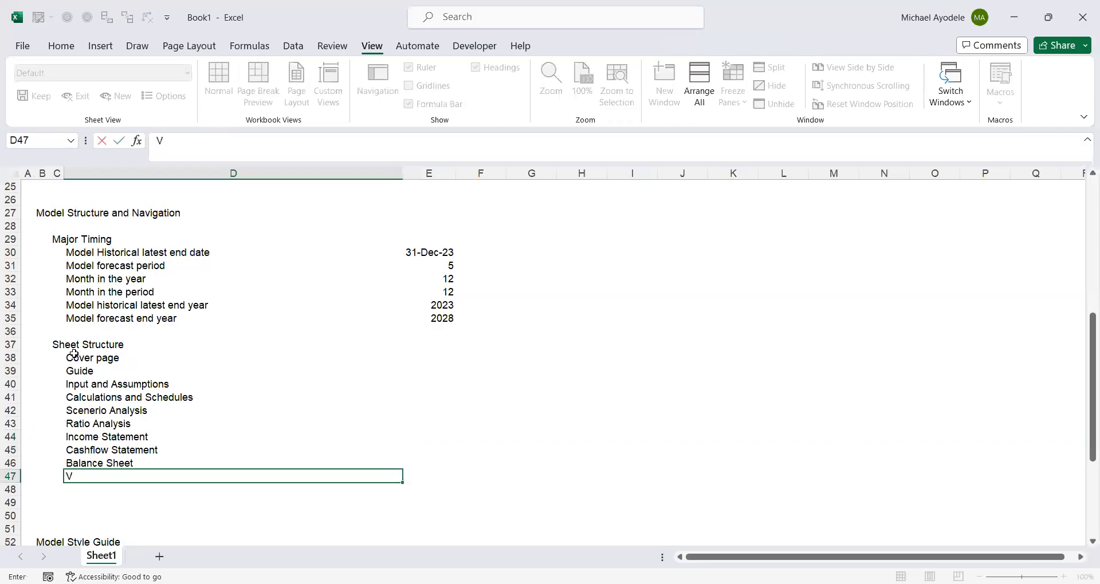
{"action": "type", "text": "aluation"}
{"action": "key", "text": "ctrl+Return"}
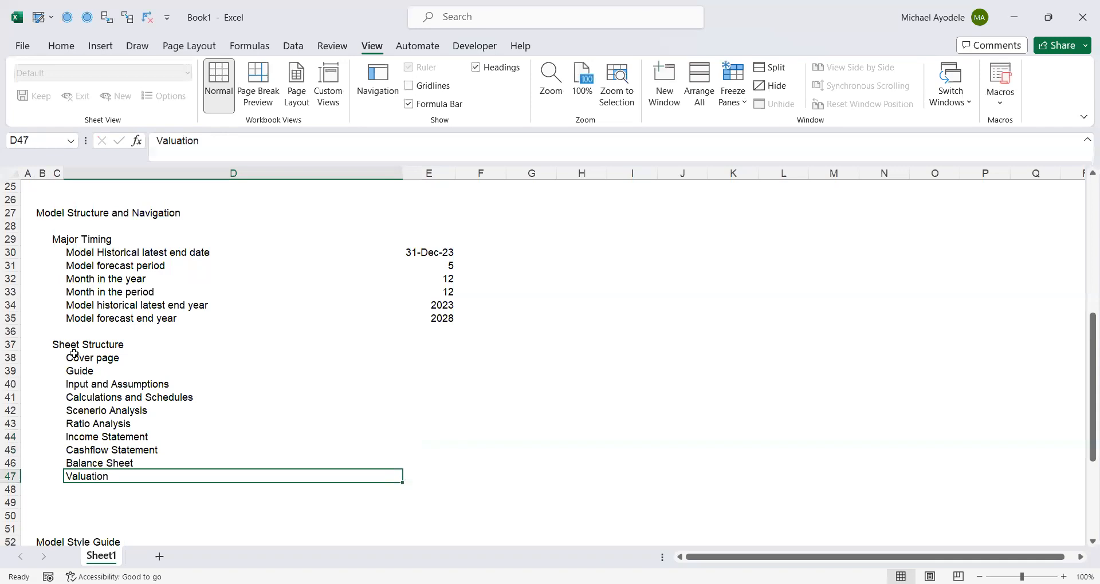
- Delete the surplus blank rows 48 to 50 between the sheet list and the Model Style Guide heading
{"action": "key", "text": "Down"}
{"action": "key", "text": "Down"}
{"action": "key", "text": "Down"}
{"action": "key", "text": "Down"}
{"action": "key", "text": "Down"}
{"action": "key", "text": "Down"}
{"action": "key", "text": "Down"}
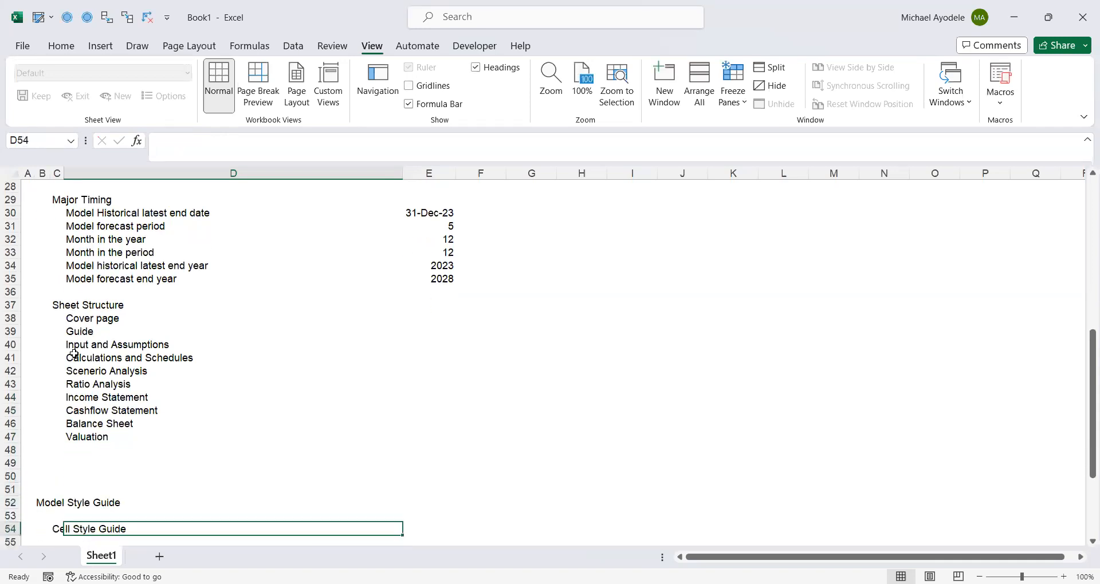
{"action": "key", "text": "Down"}
{"action": "key", "text": "Down"}
{"action": "key", "text": "Down"}
{"action": "key", "text": "Down"}
{"action": "key", "text": "Down"}
{"action": "key", "text": "Down"}
{"action": "key", "text": "Down"}
{"action": "left_click_drag", "start_coordinate": [9, 357], "coordinate": [9, 384]}
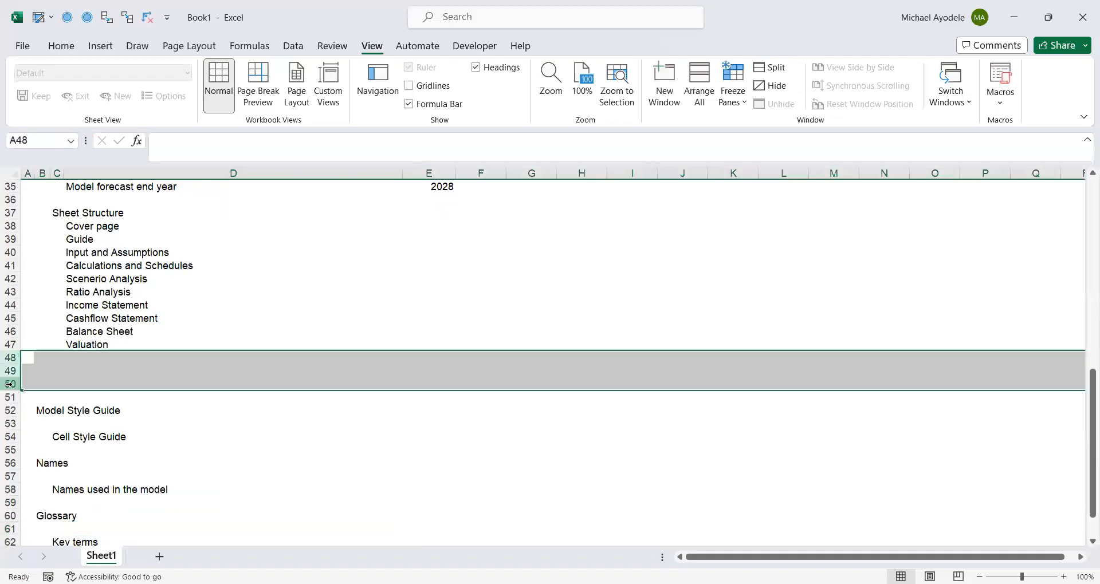
{"action": "right_click", "coordinate": [10, 384]}
{"action": "left_click", "coordinate": [41, 268]}
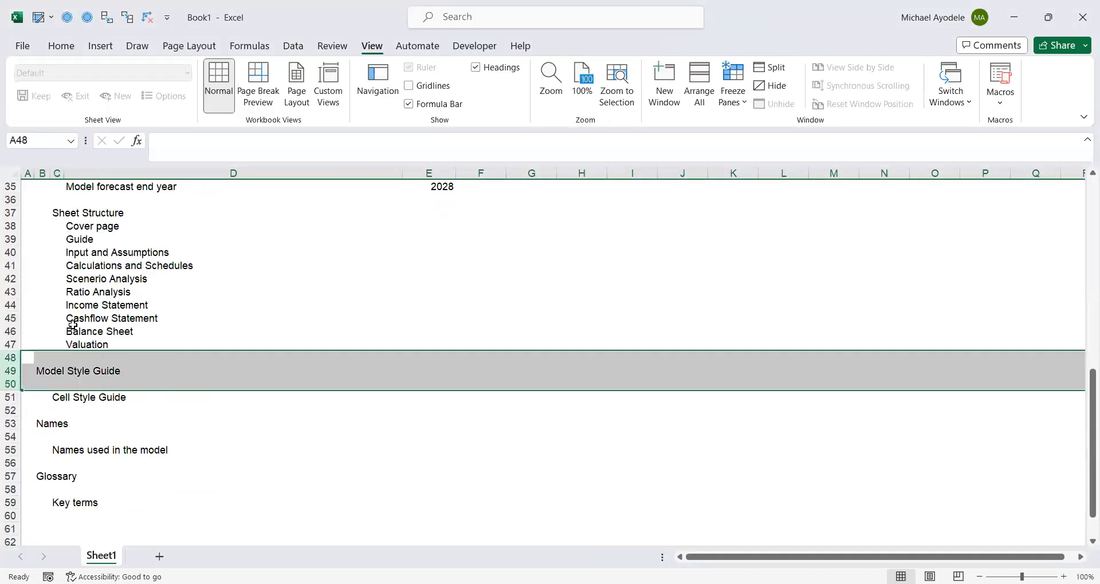
{"action": "left_click", "coordinate": [65, 360]}
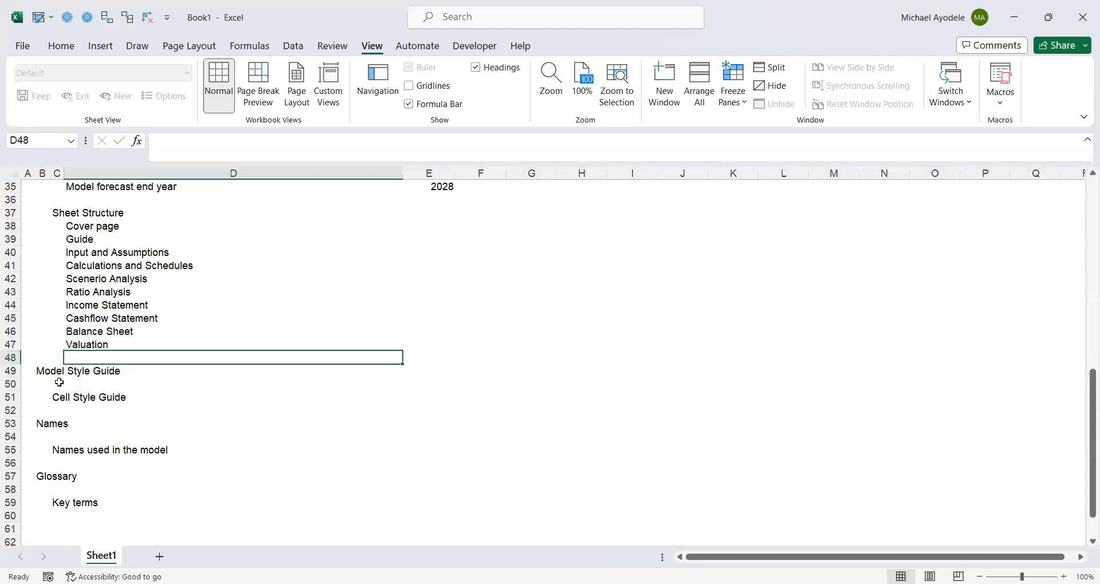
- Review the cover sheet's layout from the Model Details section down to the Glossary section
{"action": "left_click", "coordinate": [58, 383]}
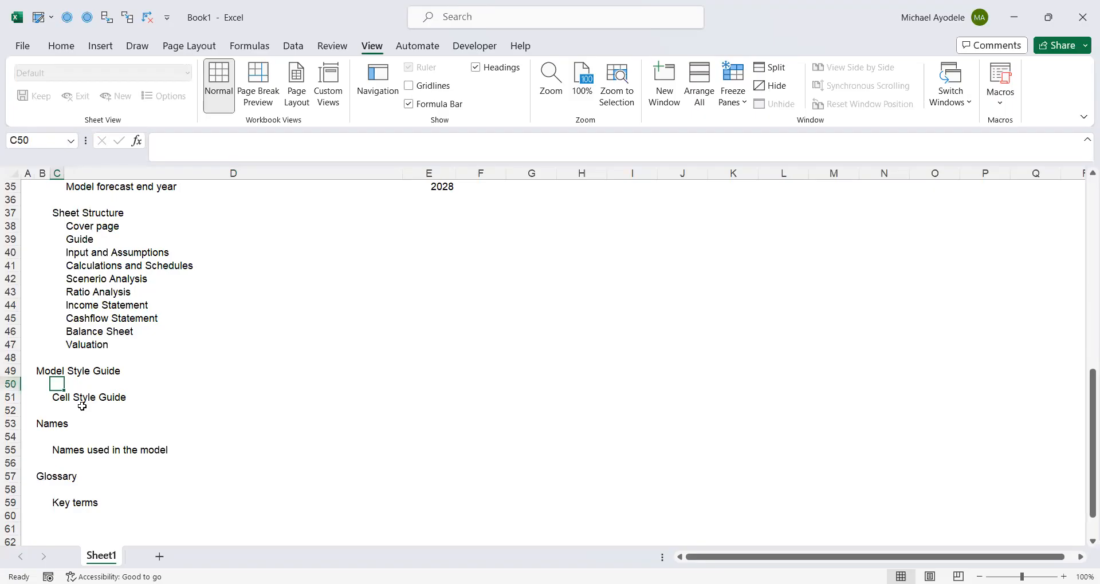
{"action": "key", "text": "Down"}
{"action": "key", "text": "Up"}
{"action": "key", "text": "Up"}
{"action": "key", "text": "Up"}
{"action": "key", "text": "Up"}
{"action": "key", "text": "Up"}
{"action": "key", "text": "Up"}
{"action": "key", "text": "Up"}
{"action": "key", "text": "Up"}
{"action": "key", "text": "Up"}
{"action": "key", "text": "Up"}
{"action": "key", "text": "Up"}
{"action": "key", "text": "Up"}
{"action": "key", "text": "Up"}
{"action": "key", "text": "Up"}
{"action": "key", "text": "Up"}
{"action": "key", "text": "Up"}
{"action": "key", "text": "Up"}
{"action": "key", "text": "Up"}
{"action": "key", "text": "Up"}
{"action": "key", "text": "Up"}
{"action": "key", "text": "Up"}
{"action": "key", "text": "Up"}
{"action": "key", "text": "Up"}
{"action": "key", "text": "Up"}
{"action": "key", "text": "Up"}
{"action": "key", "text": "Up"}
{"action": "key", "text": "Up"}
{"action": "key", "text": "Up"}
{"action": "key", "text": "Up"}
{"action": "key", "text": "Up"}
{"action": "key", "text": "Up"}
{"action": "key", "text": "Up"}
{"action": "key", "text": "Up"}
{"action": "key", "text": "Up"}
{"action": "key", "text": "Up"}
{"action": "key", "text": "Up"}
{"action": "key", "text": "Up"}
{"action": "key", "text": "Up"}
{"action": "key", "text": "Up"}
{"action": "key", "text": "Up"}
{"action": "key", "text": "Down"}
{"action": "key", "text": "Down"}
{"action": "key", "text": "Down"}
{"action": "key", "text": "Down"}
{"action": "key", "text": "Down"}
{"action": "key", "text": "Down"}
{"action": "key", "text": "Down"}
{"action": "key", "text": "Down"}
{"action": "key", "text": "Down"}
{"action": "key", "text": "Down"}
{"action": "key", "text": "Down"}
{"action": "key", "text": "Down"}
{"action": "key", "text": "Down"}
{"action": "key", "text": "Down"}
{"action": "key", "text": "Down"}
{"action": "key", "text": "Down"}
{"action": "key", "text": "Down"}
{"action": "key", "text": "Down"}
{"action": "key", "text": "Down"}
{"action": "key", "text": "Down"}
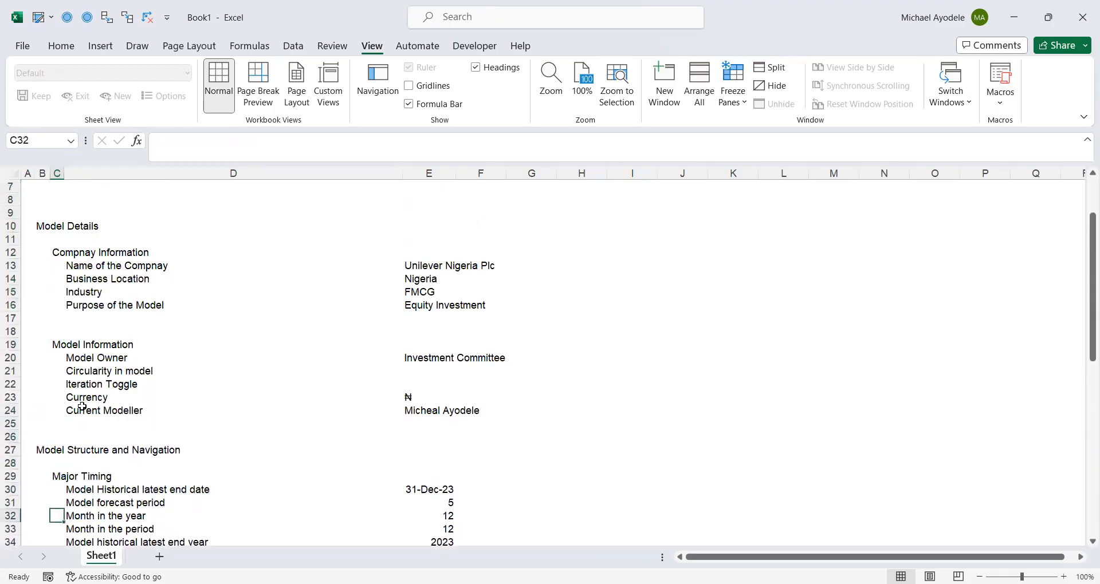
{"action": "key", "text": "Down"}
{"action": "key", "text": "Down"}
{"action": "key", "text": "Down"}
{"action": "key", "text": "Down"}
{"action": "key", "text": "Down"}
{"action": "key", "text": "Down"}
{"action": "key", "text": "Down"}
{"action": "key", "text": "Down"}
{"action": "key", "text": "Down"}
{"action": "key", "text": "Down"}
{"action": "key", "text": "Down"}
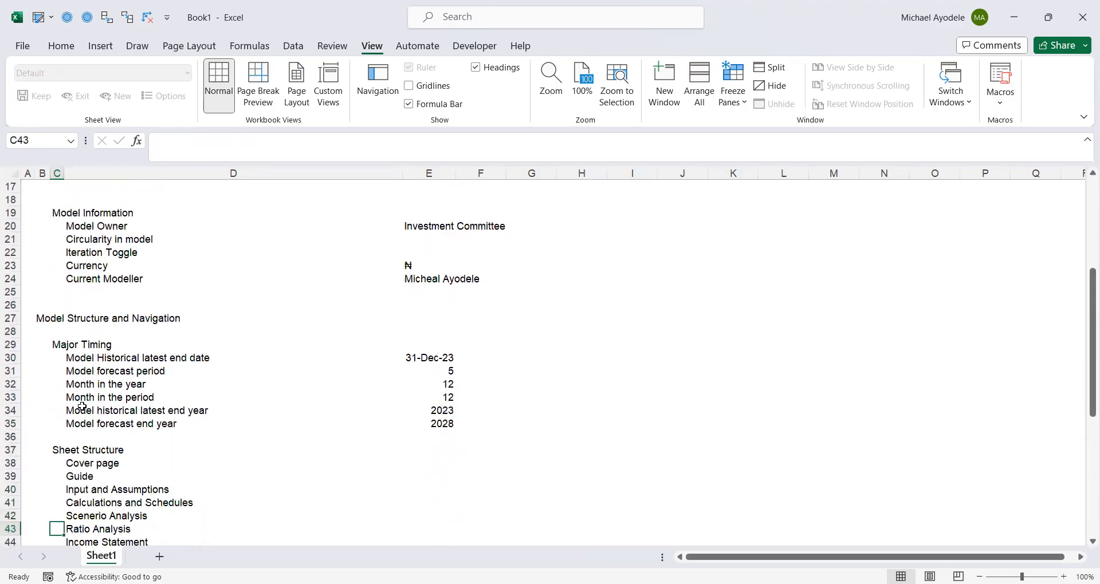
{"action": "key", "text": "Down"}
{"action": "key", "text": "Down"}
{"action": "key", "text": "Down"}
{"action": "key", "text": "Down"}
{"action": "key", "text": "Down"}
{"action": "key", "text": "Down"}
{"action": "key", "text": "Down"}
{"action": "key", "text": "Down"}
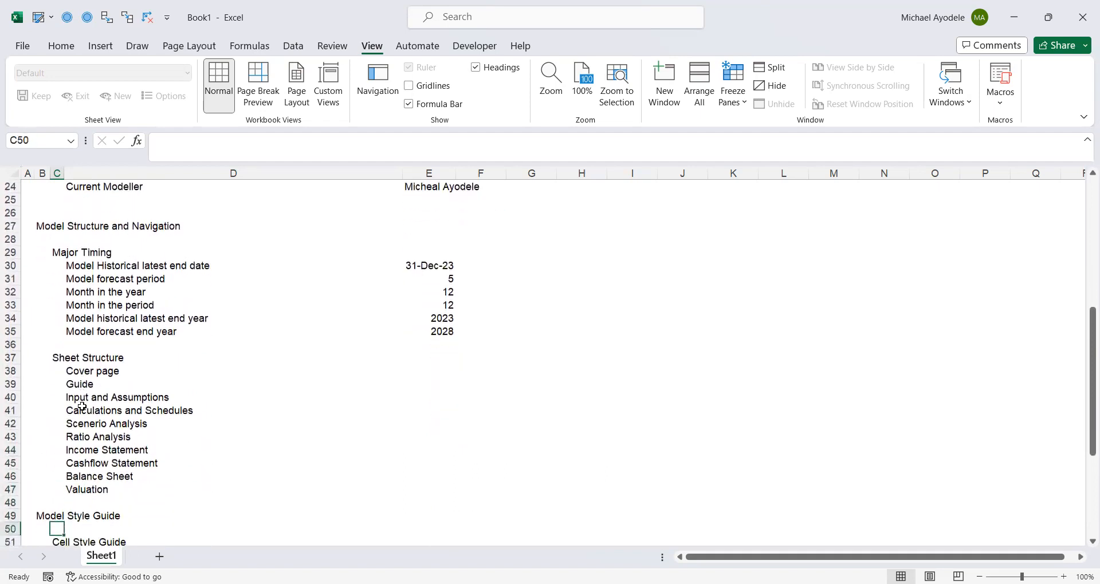
{"action": "key", "text": "Down"}
{"action": "key", "text": "Down"}
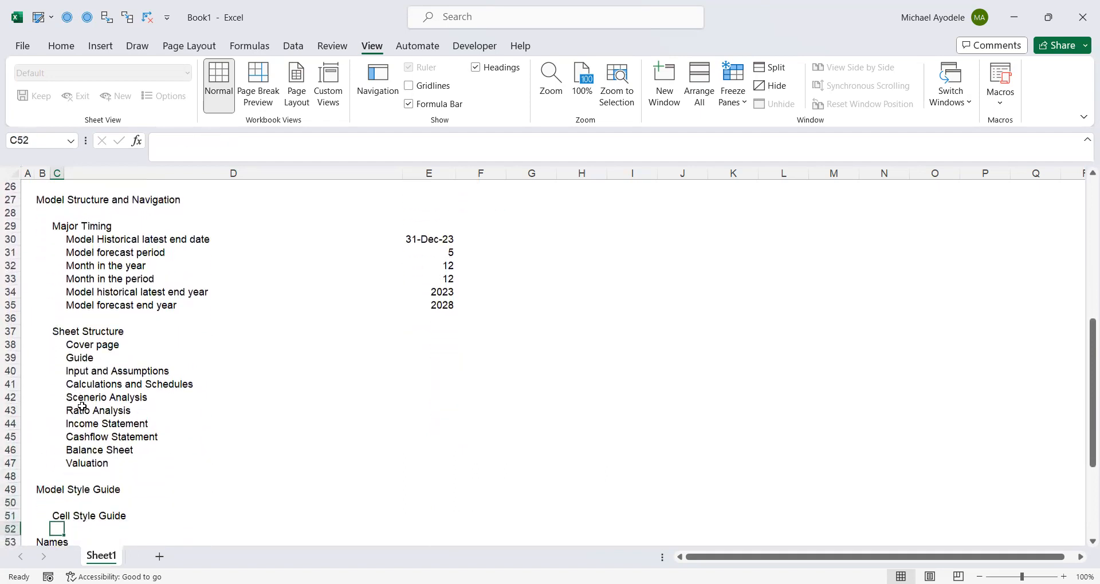
{"action": "key", "text": "Down"}
{"action": "key", "text": "Down"}
{"action": "key", "text": "Down"}
{"action": "key", "text": "Down"}
{"action": "key", "text": "Down"}
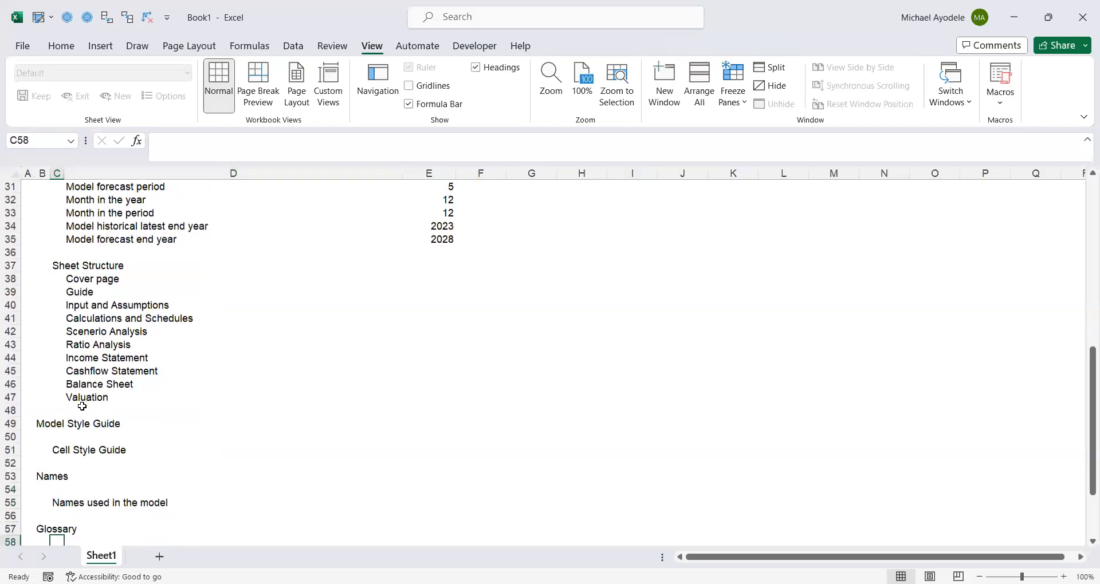
{"action": "key", "text": "Down"}
{"action": "key", "text": "Down"}
{"action": "key", "text": "Down"}
{"action": "key", "text": "Down"}
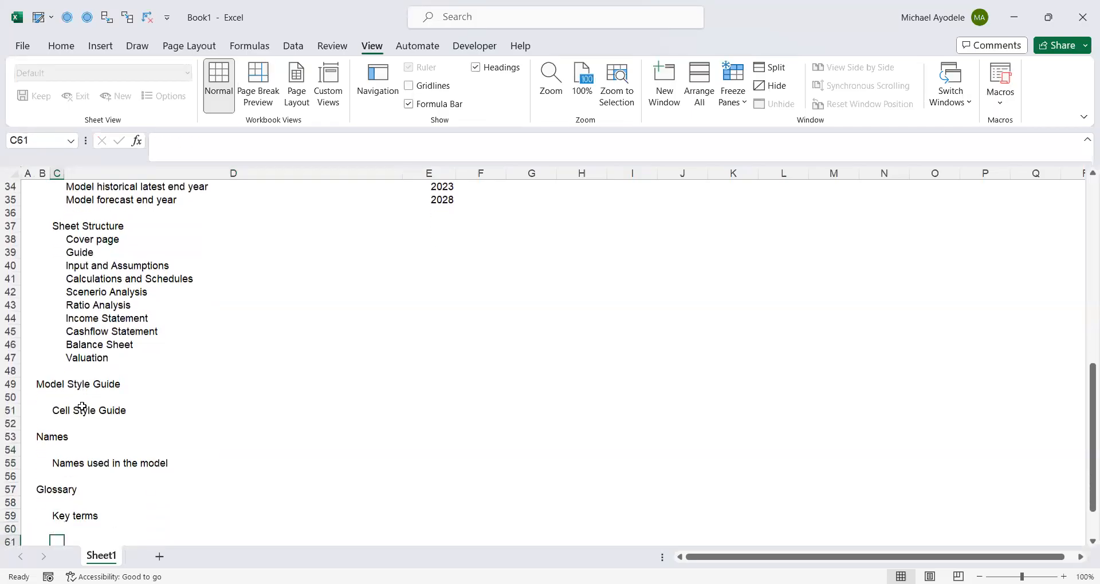